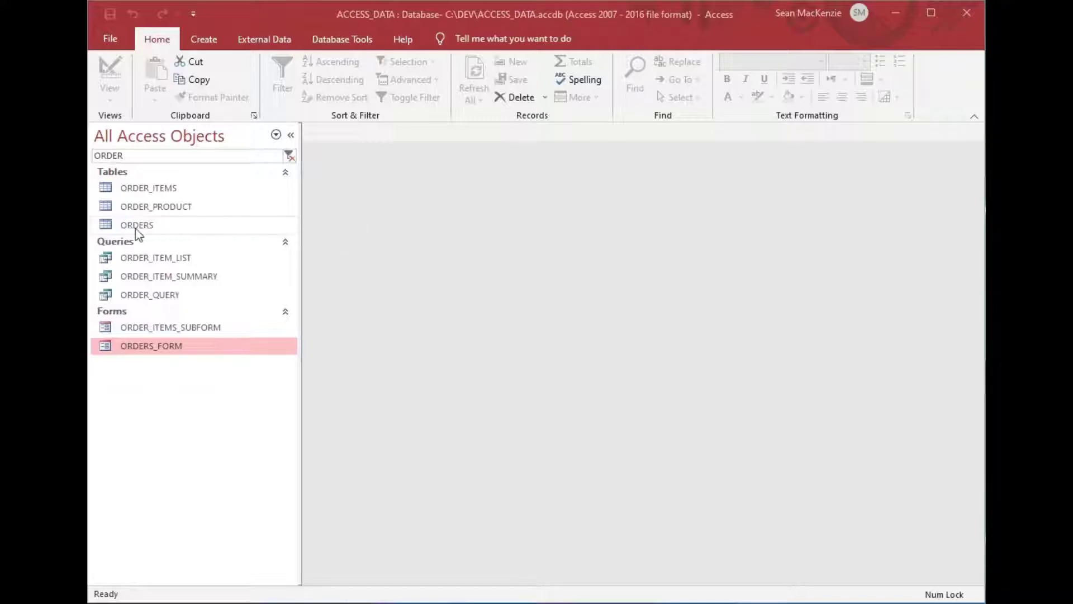
Browse the ORDERS, ORDER_ITEMS and form objects, then open ORDERS_FORM in Form View
click(103, 224)
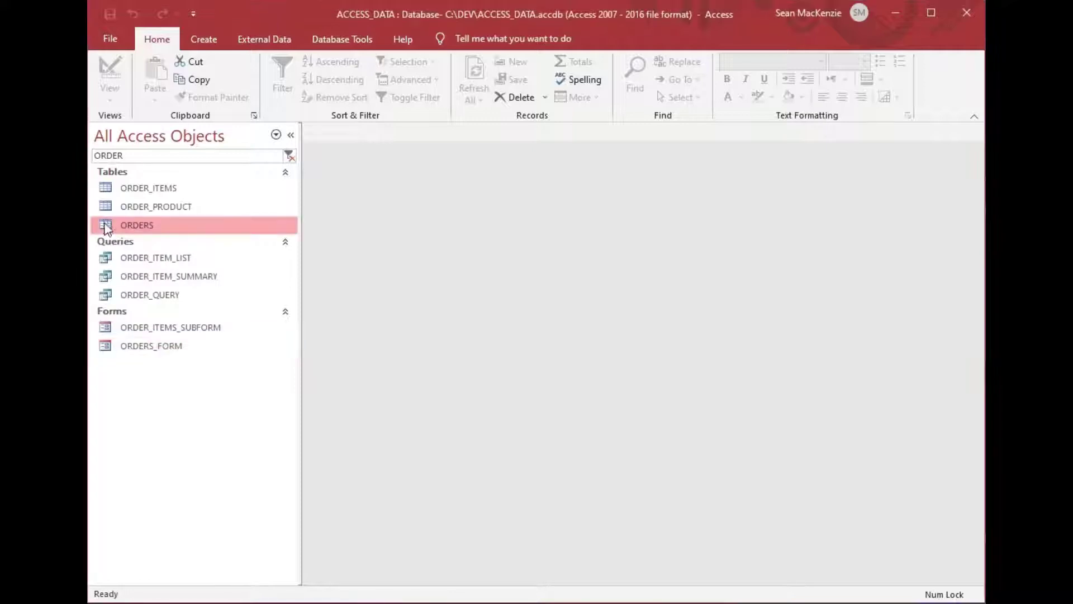
click(109, 190)
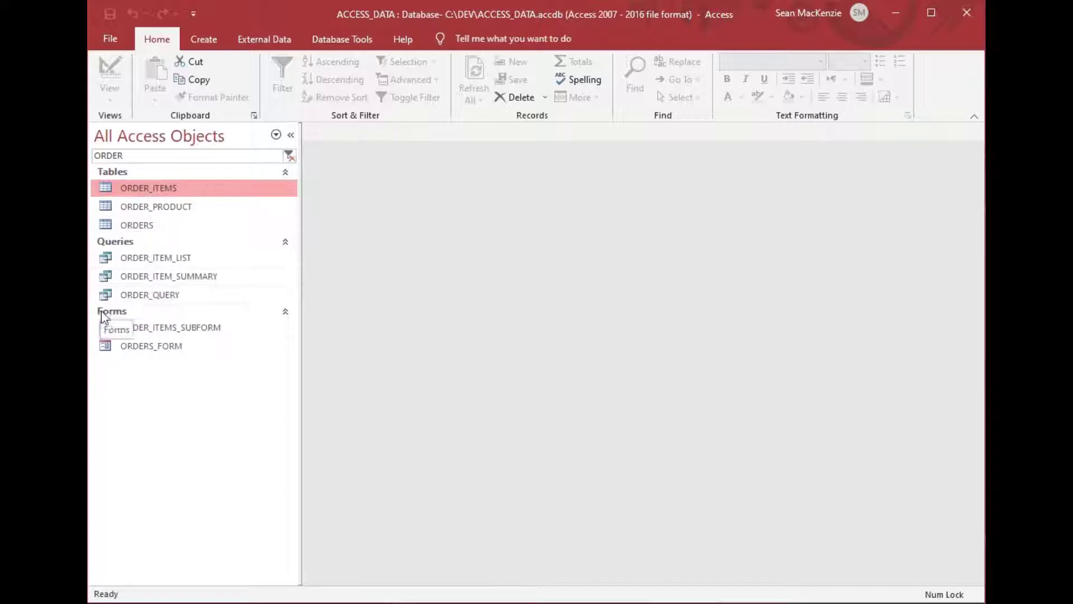
click(110, 350)
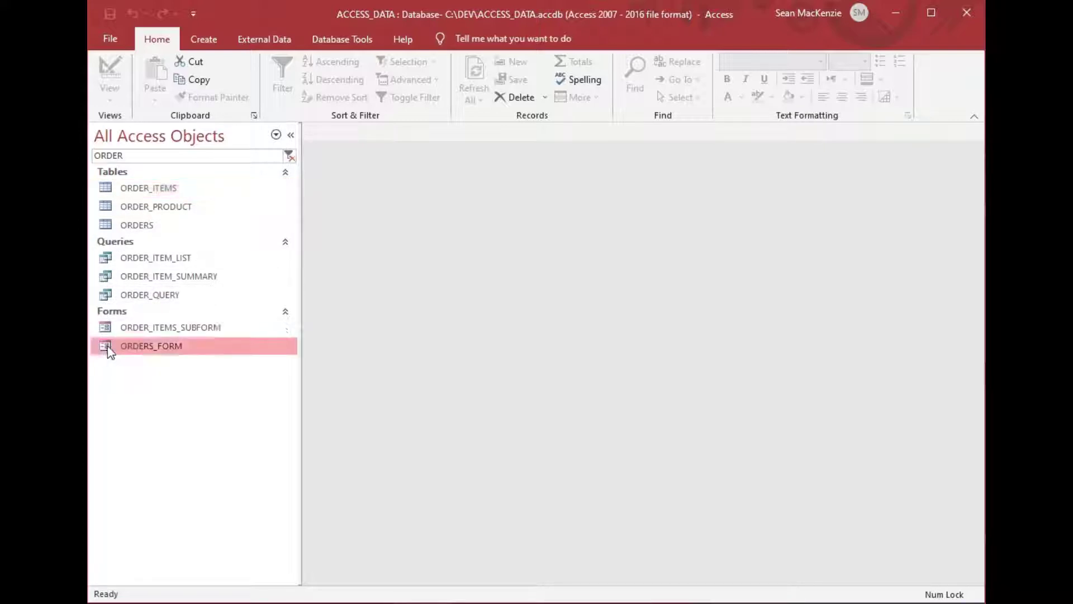
click(109, 332)
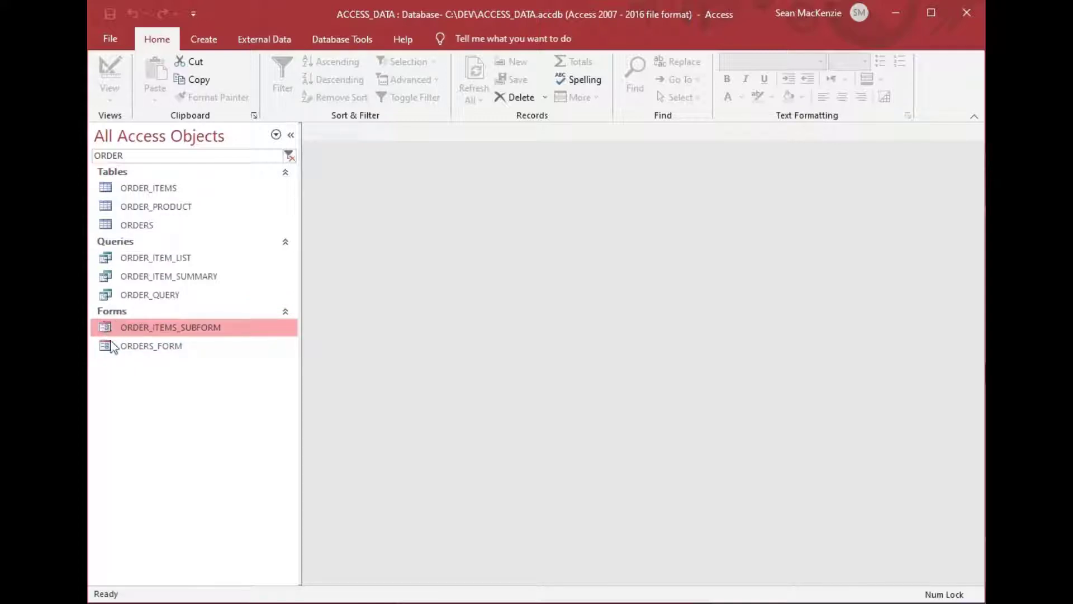
click(105, 346)
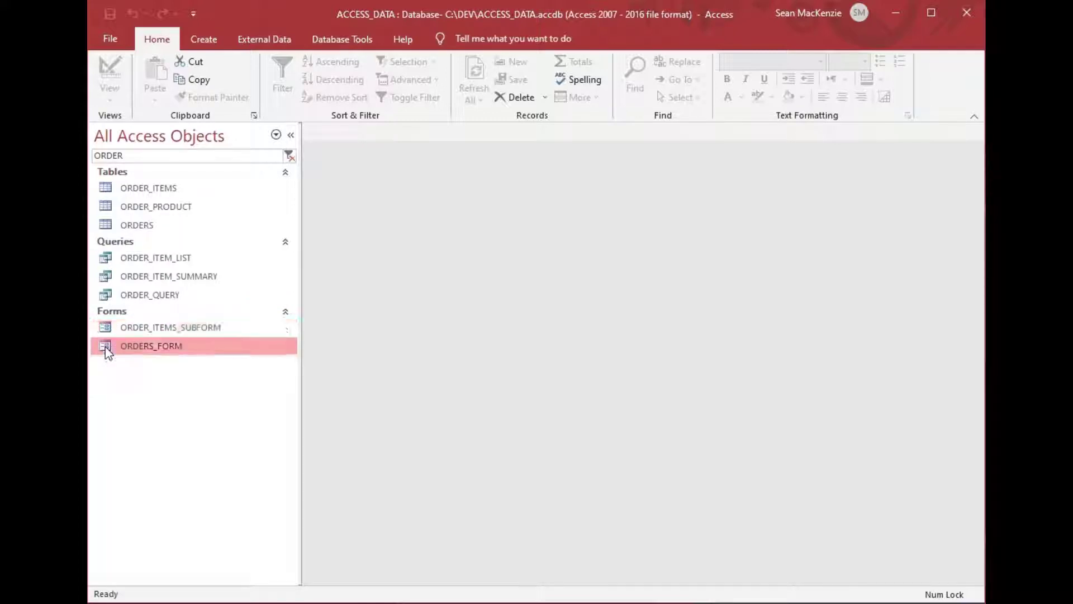
double_click(108, 348)
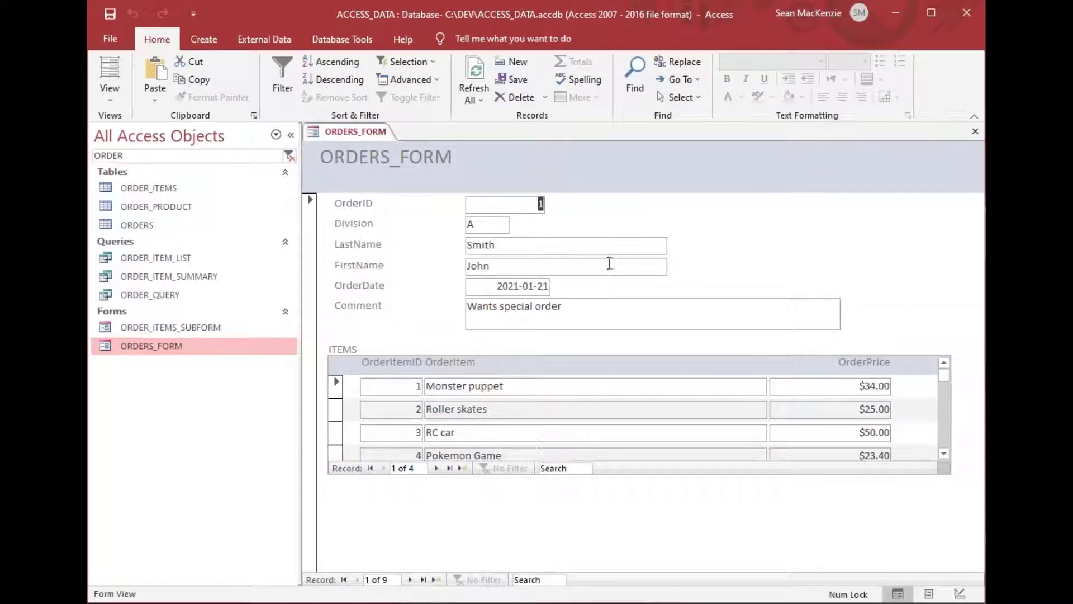
Scroll the order items, step to record 2 and back to record 1, then close ORDERS_FORM
click(944, 453)
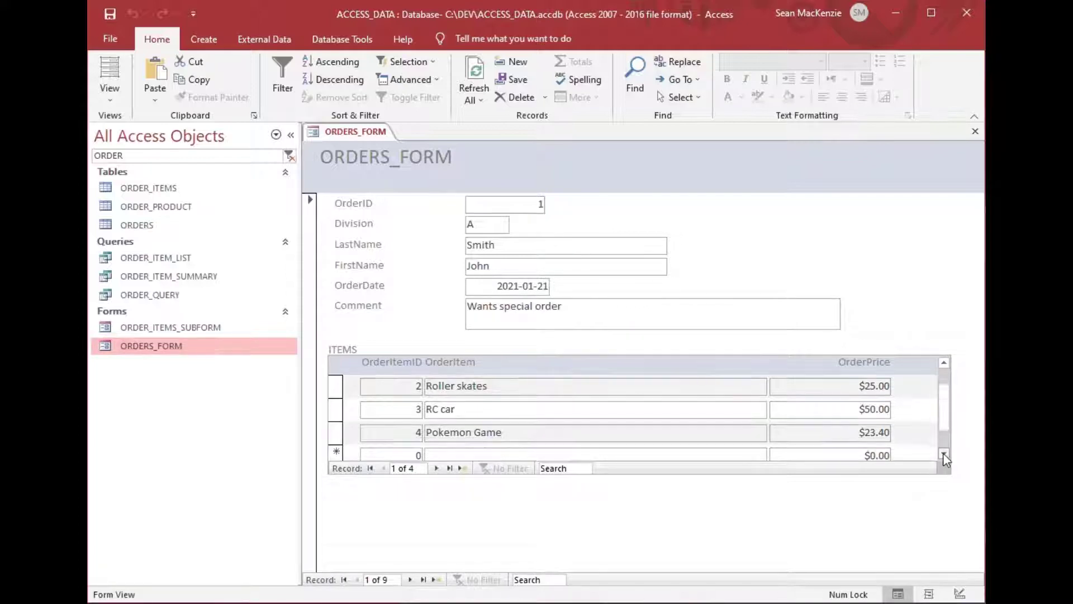
click(944, 453)
click(944, 362)
click(944, 363)
click(409, 580)
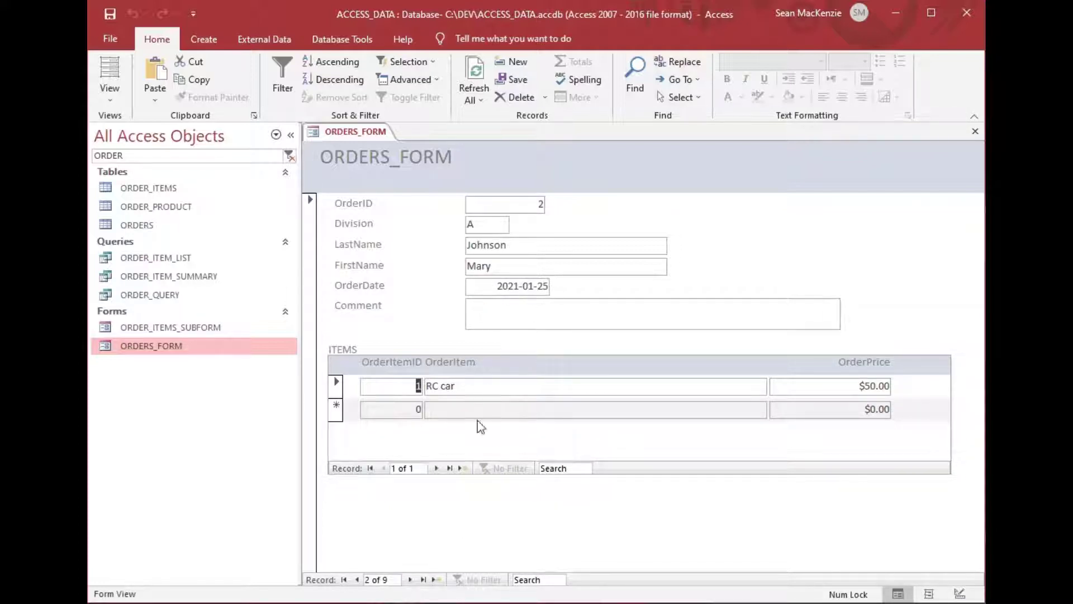
click(357, 581)
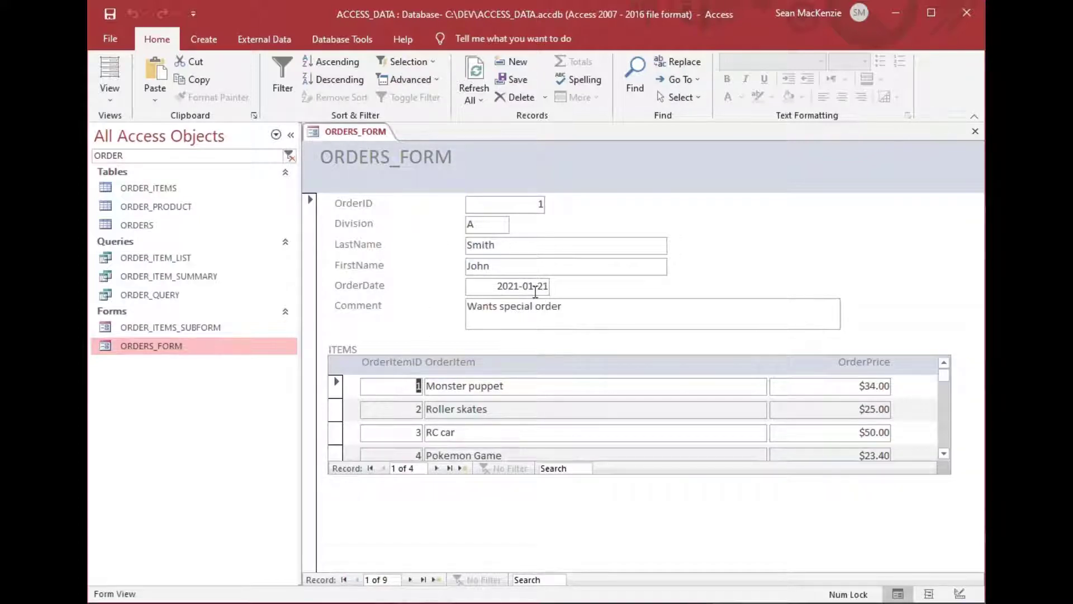
click(974, 132)
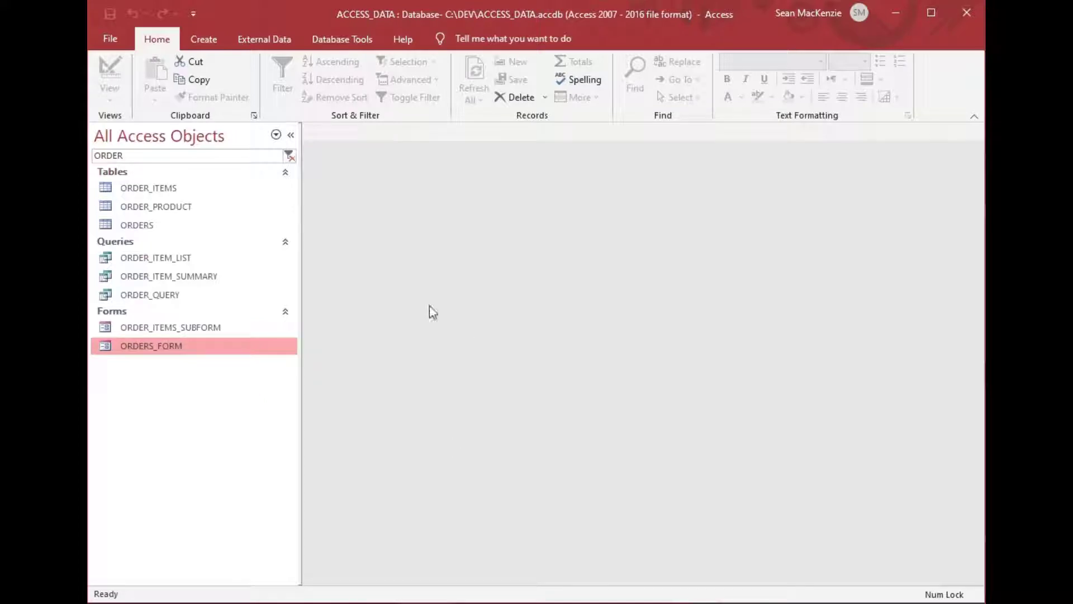
Put ORDERS_FORM in Design View, delete the ITEMS subform, and collapse the navigation pane
right_click(168, 348)
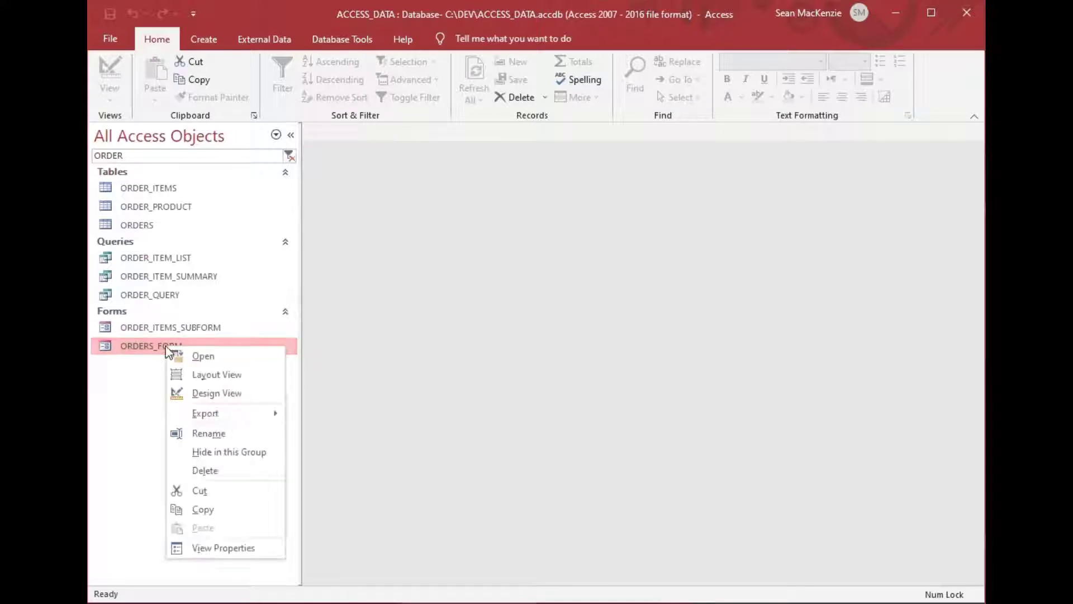
click(218, 393)
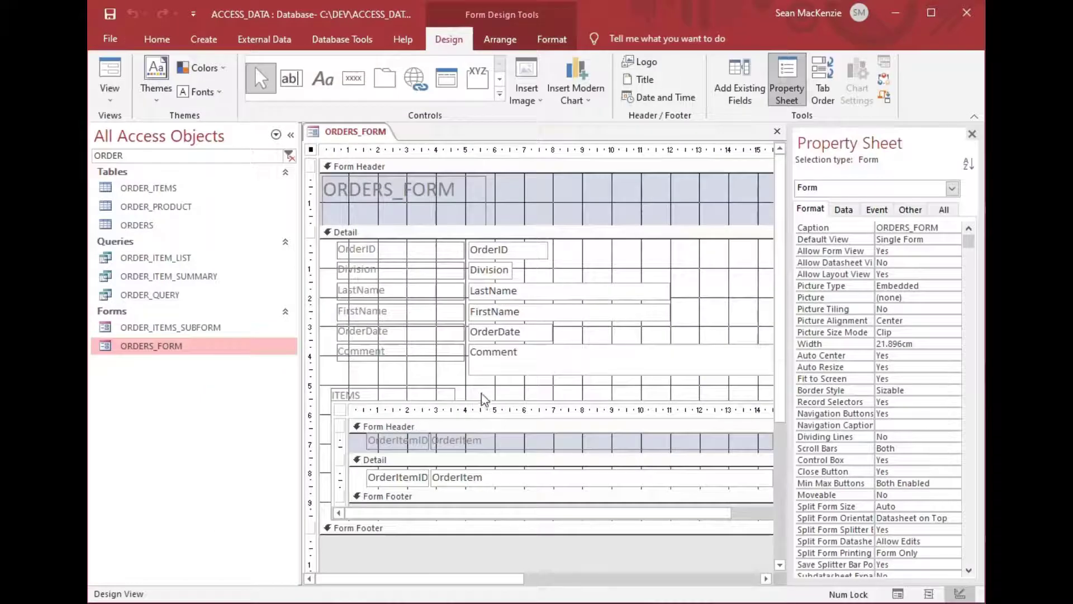
click(584, 431)
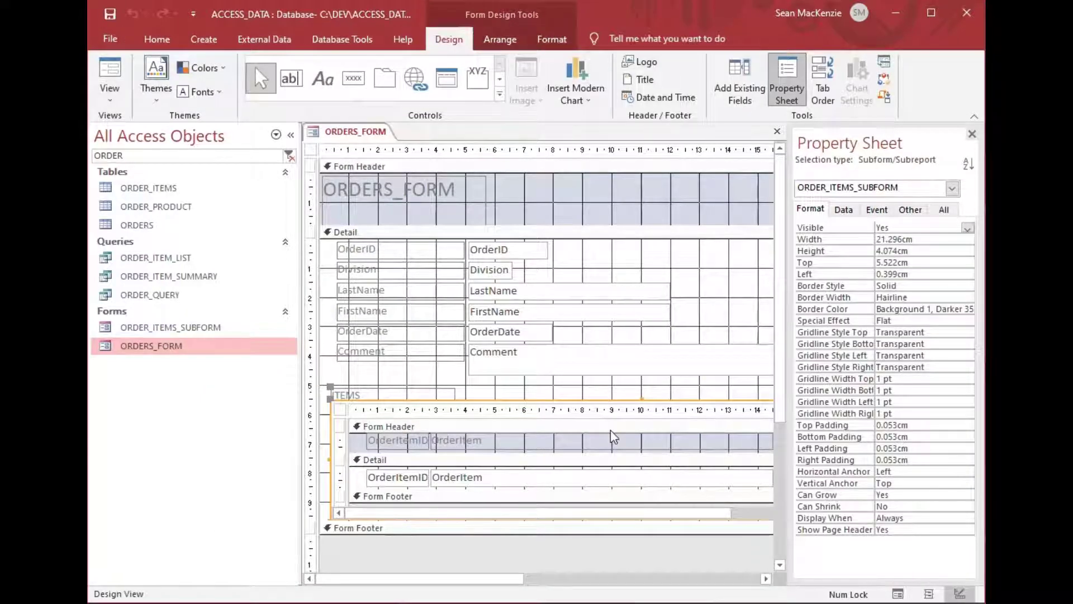
key(Delete)
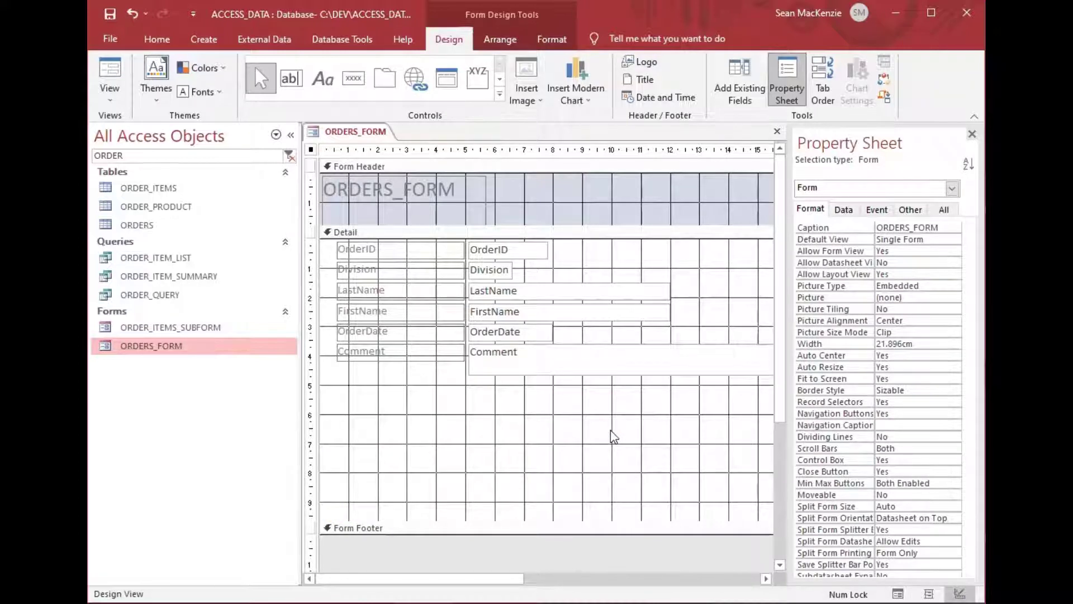
click(291, 136)
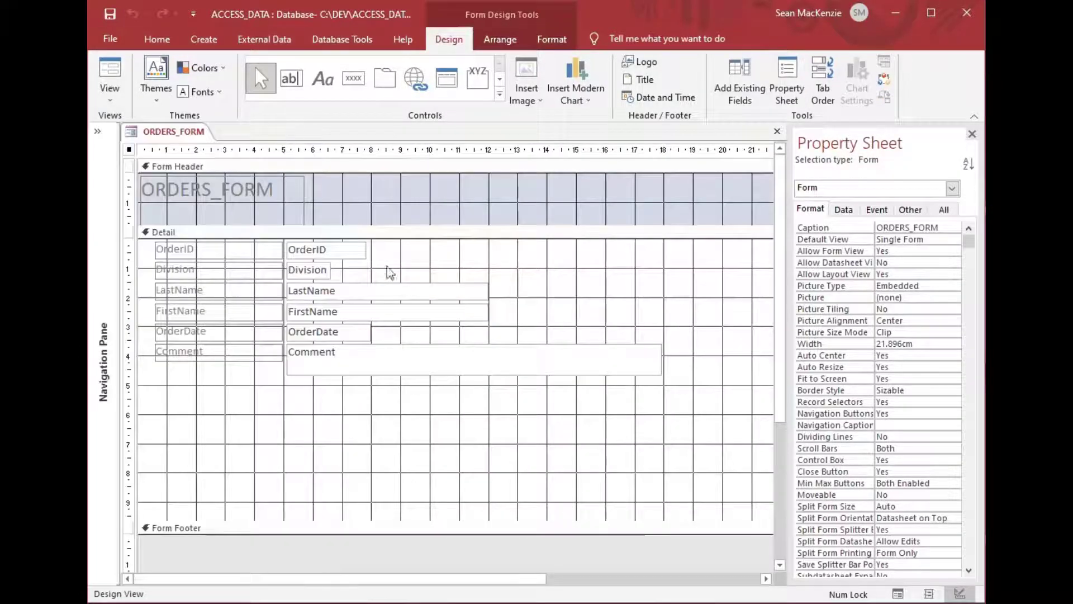
Add a tab control under the Comment field, widen it to 19.921cm, and narrow the form
click(385, 83)
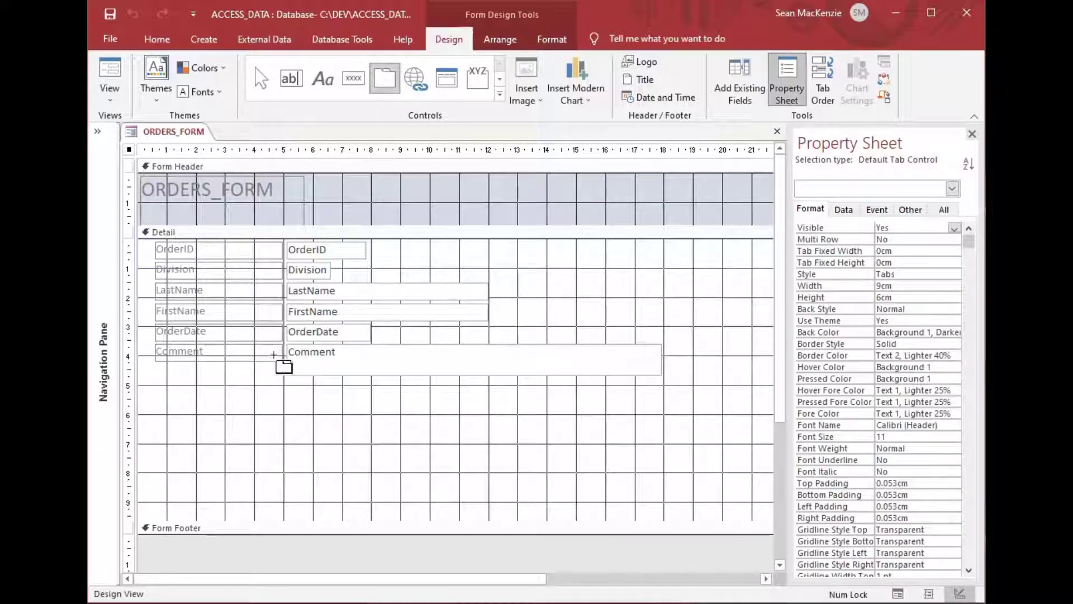
click(179, 408)
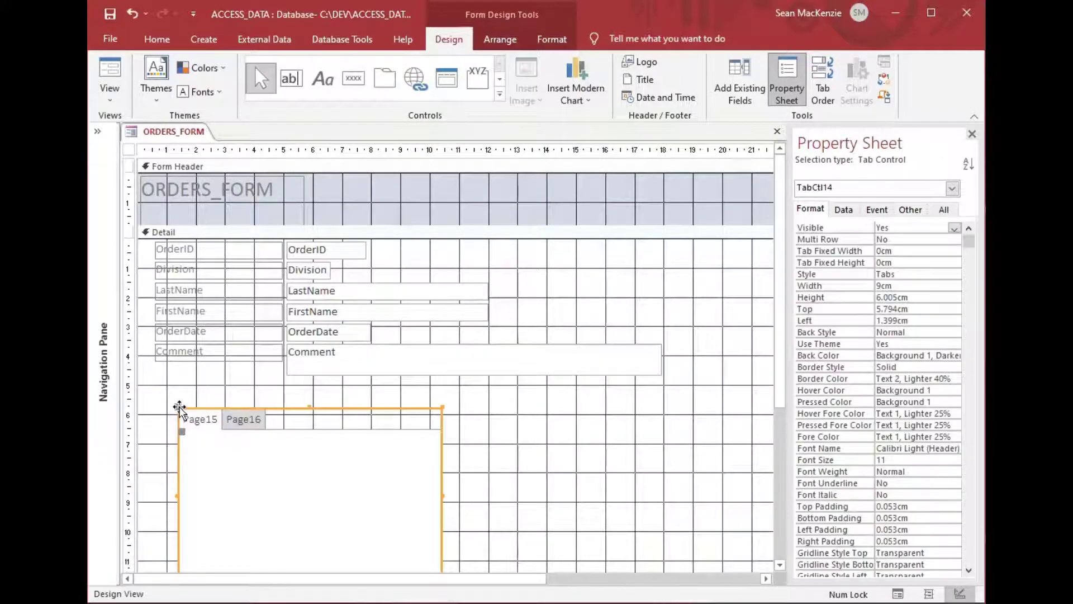
click(267, 453)
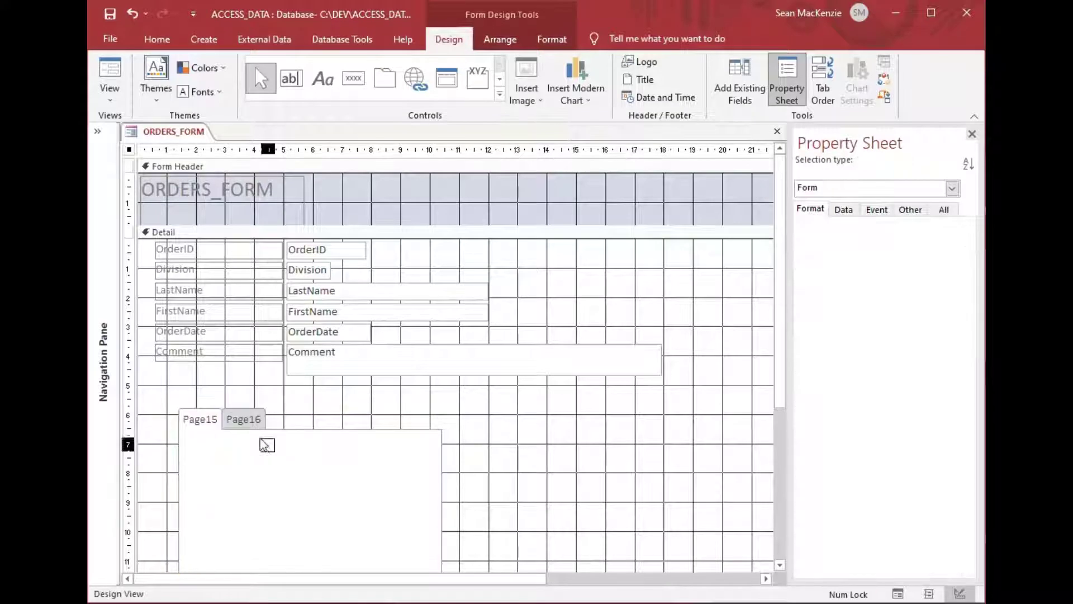
click(442, 460)
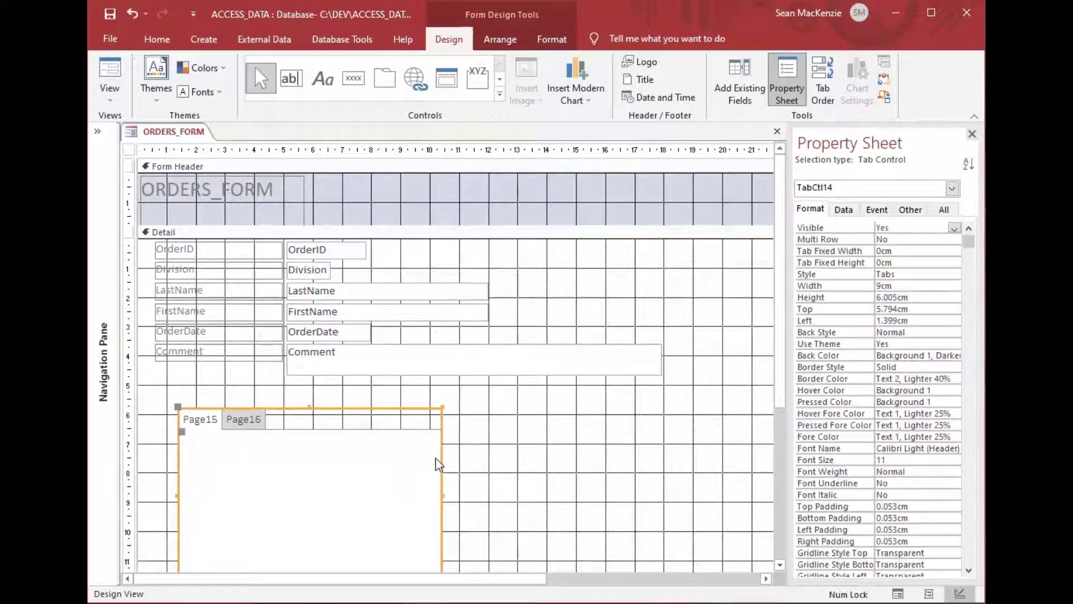
drag(440, 460, 726, 476)
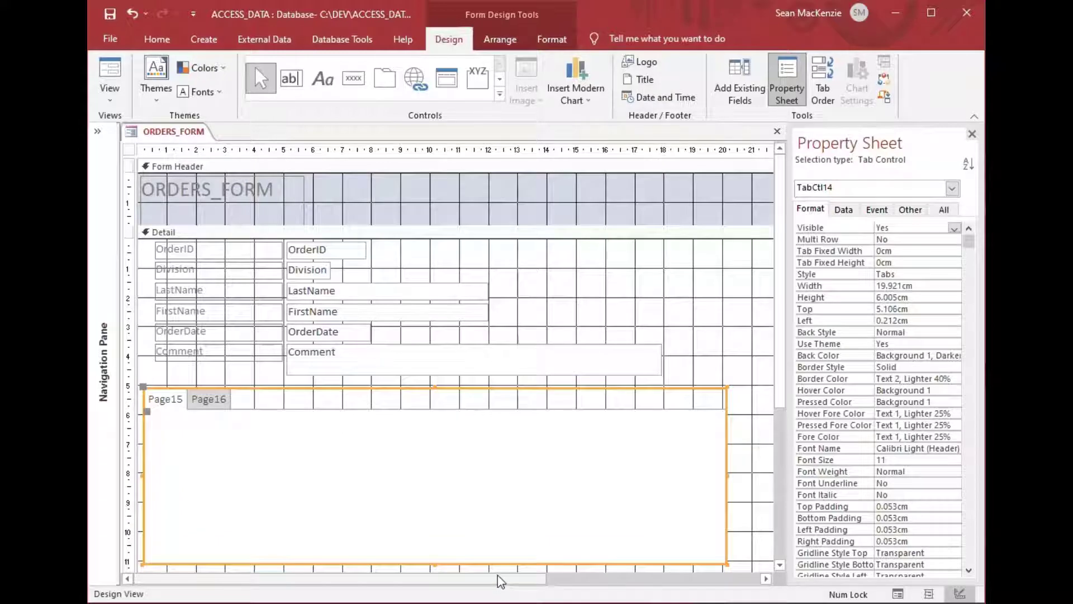
drag(498, 581, 595, 578)
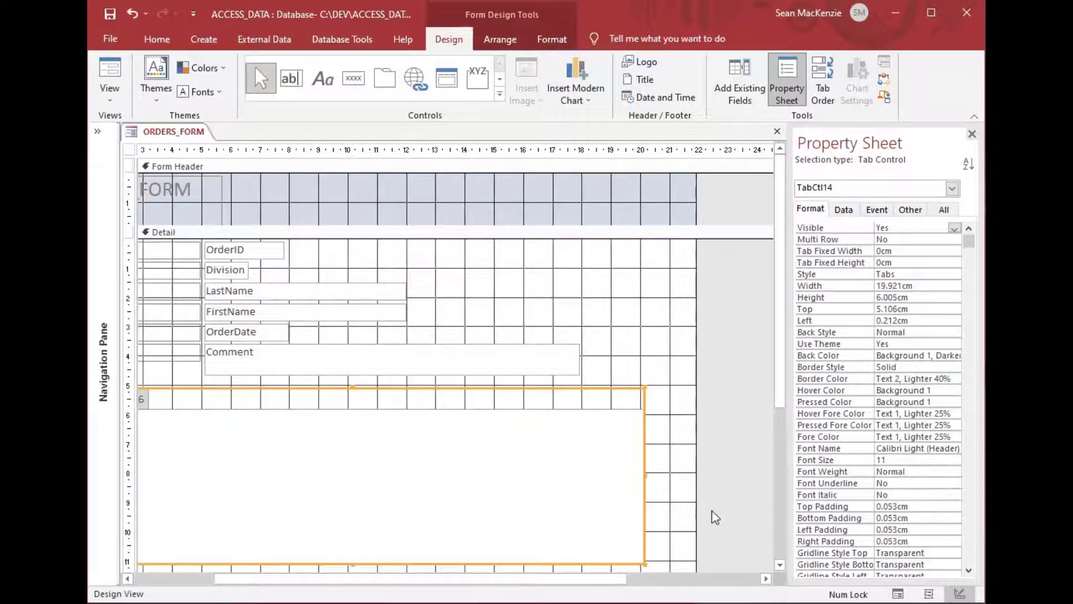
drag(696, 510, 644, 508)
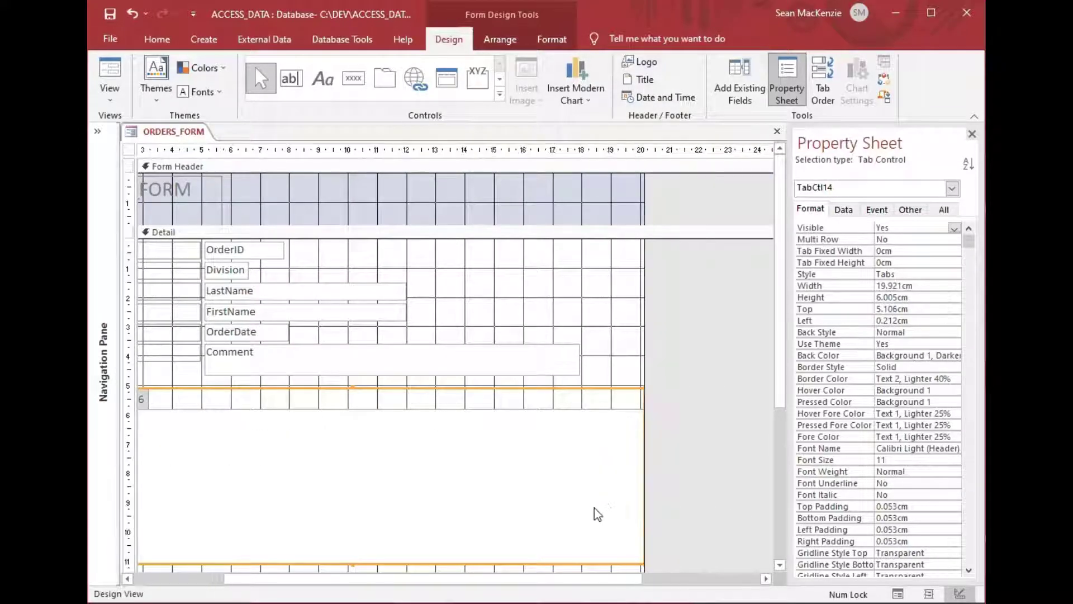
drag(538, 580, 325, 553)
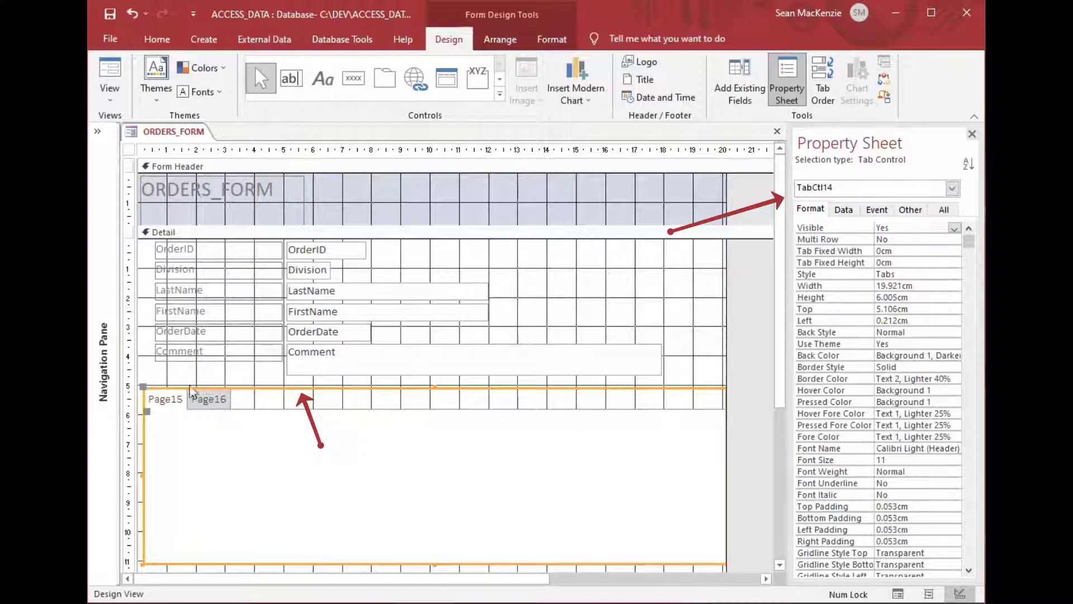
Insert a third page, Page17, after Page16 and select the whole tab control
click(169, 402)
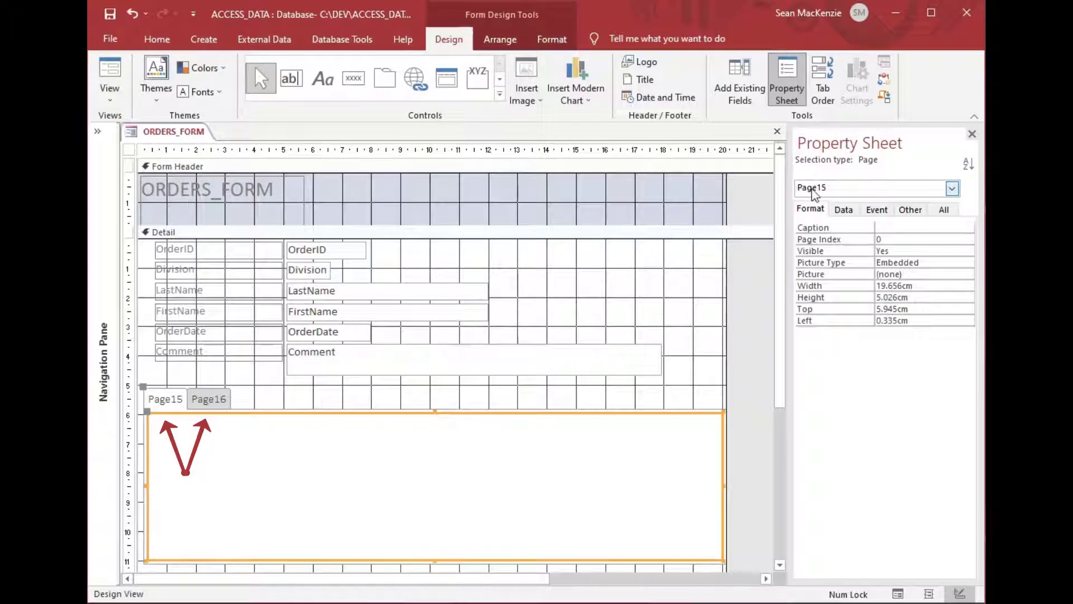
click(209, 401)
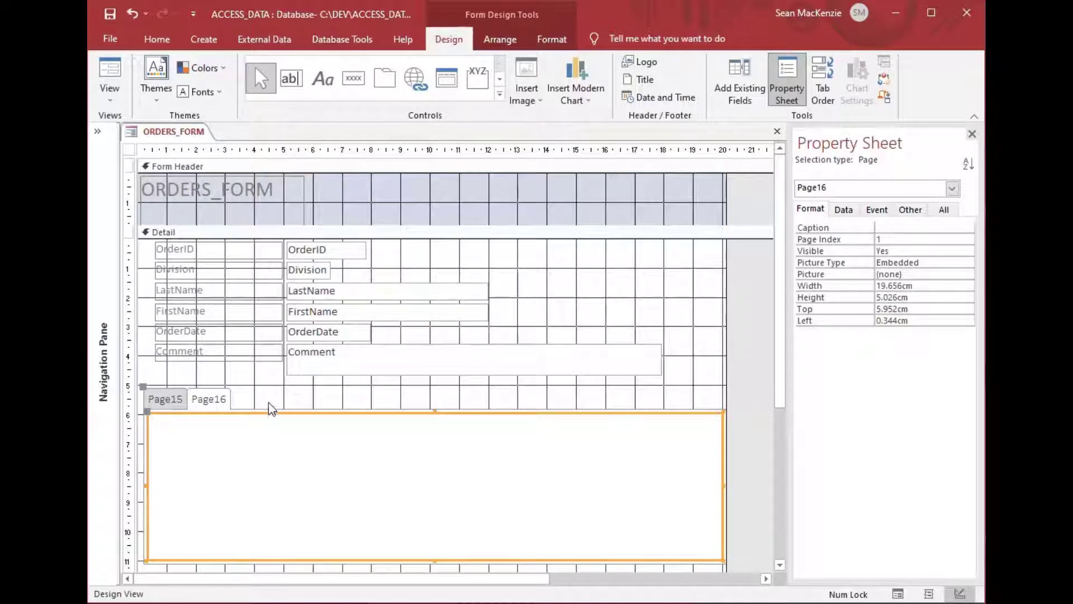
right_click(217, 404)
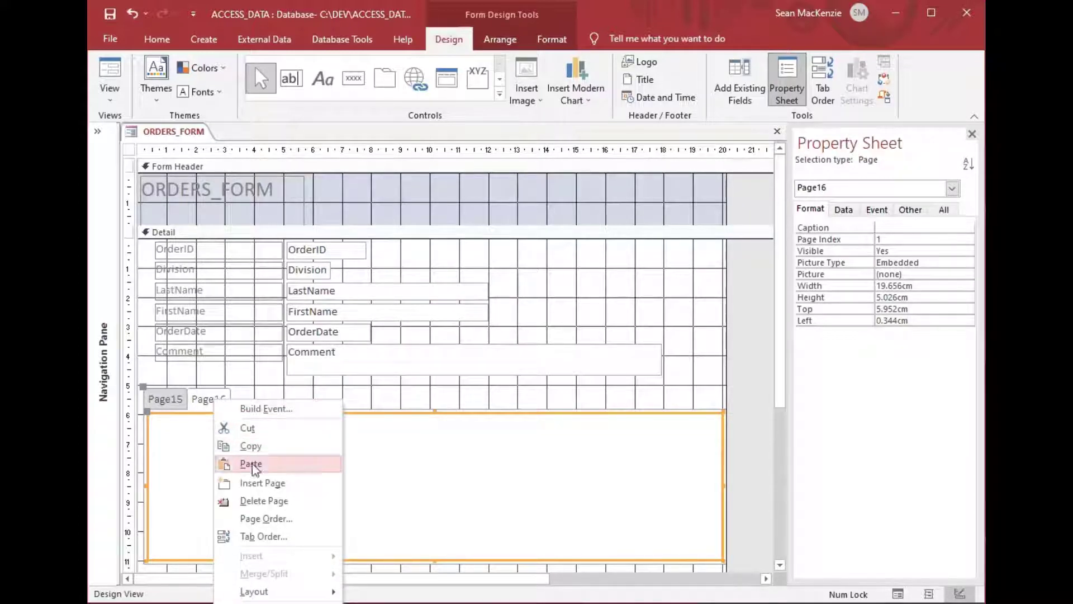
click(261, 484)
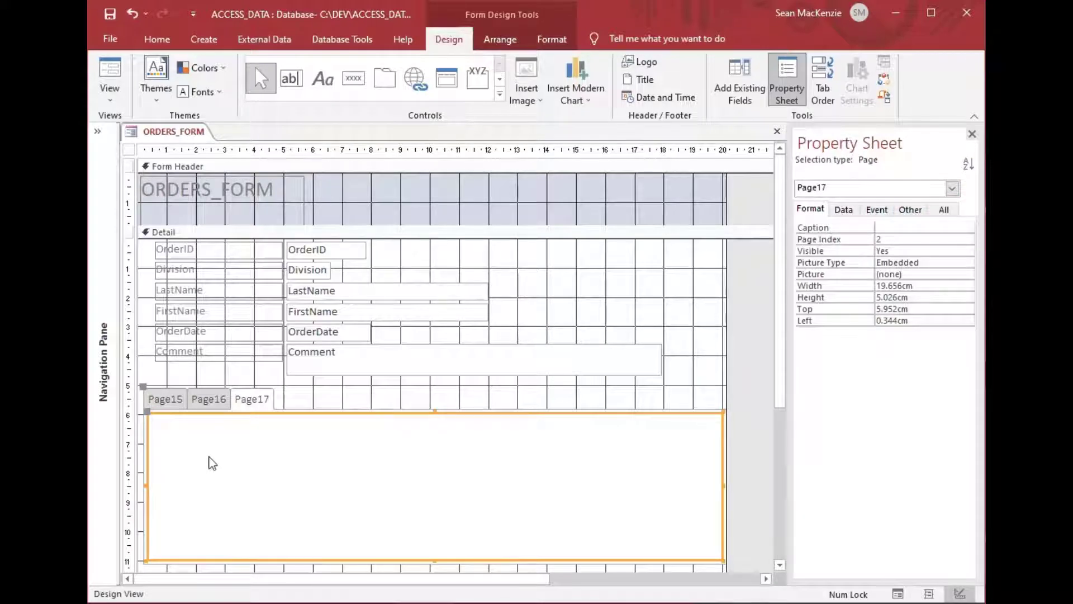
click(306, 403)
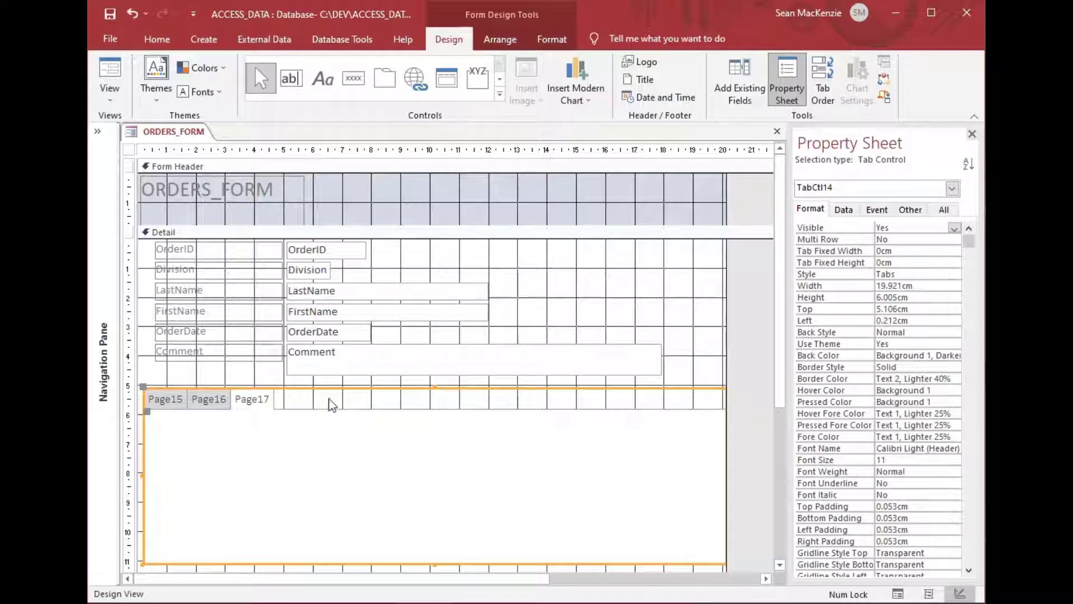
Rename the tab control from TabCtl14 to tctMain in the Property Sheet
click(910, 211)
double_click(916, 225)
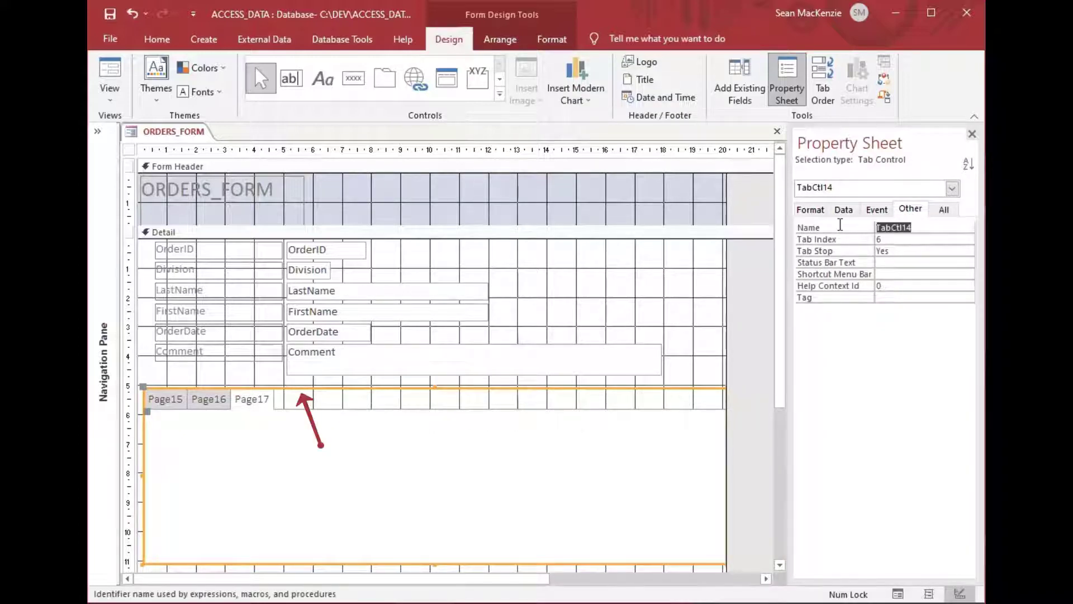
text(tct)
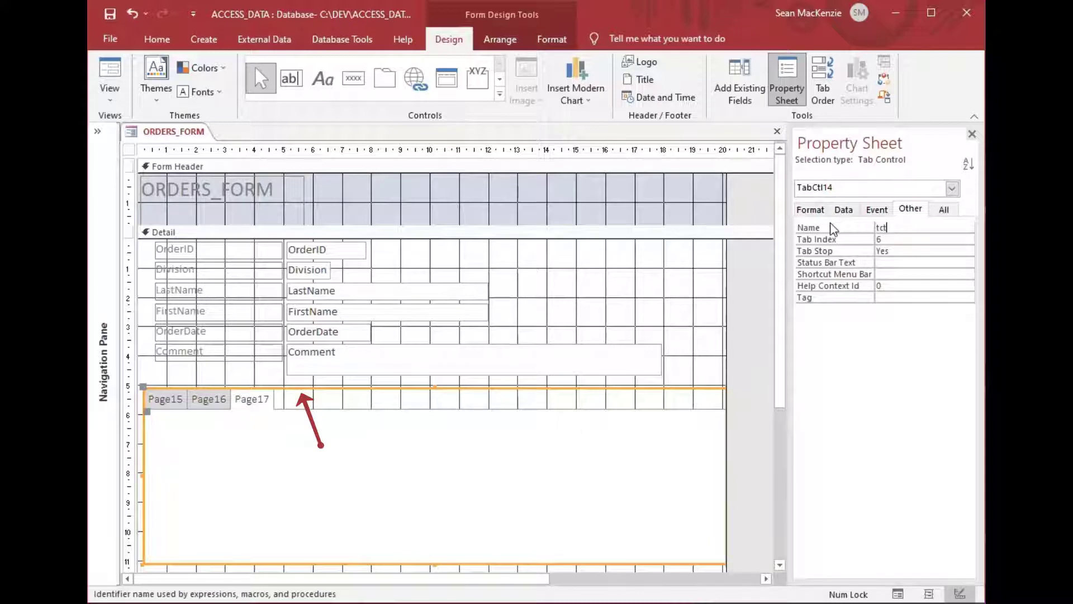
text(Main)
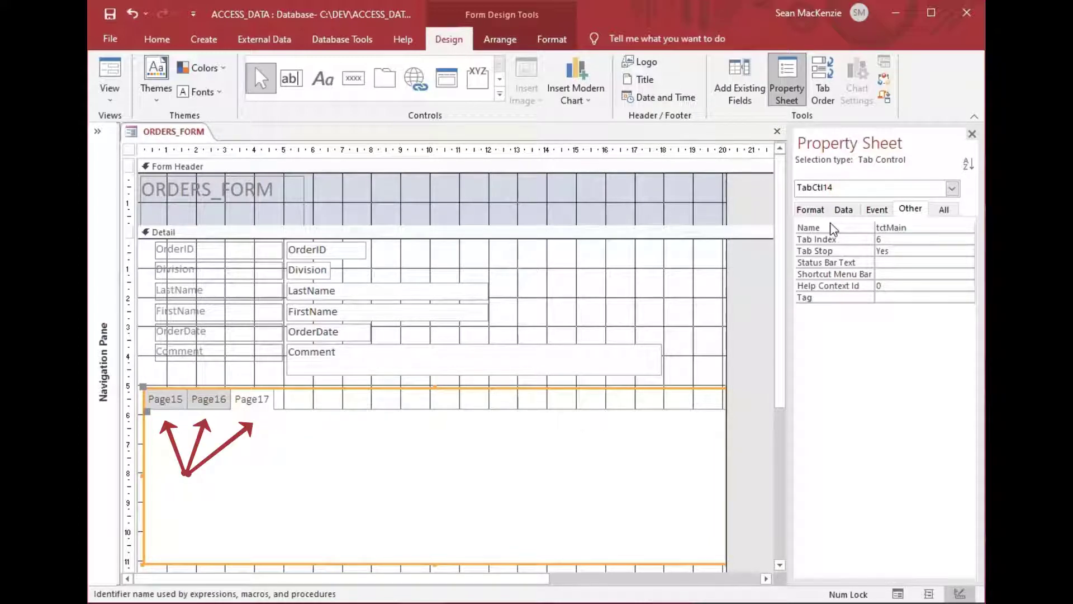
key(Tab)
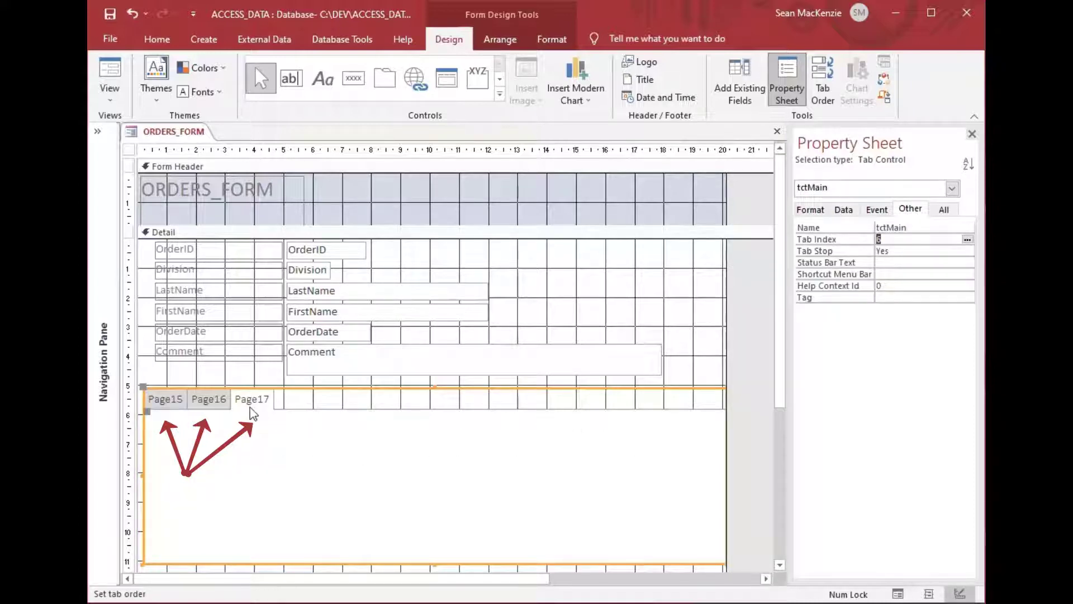
click(166, 401)
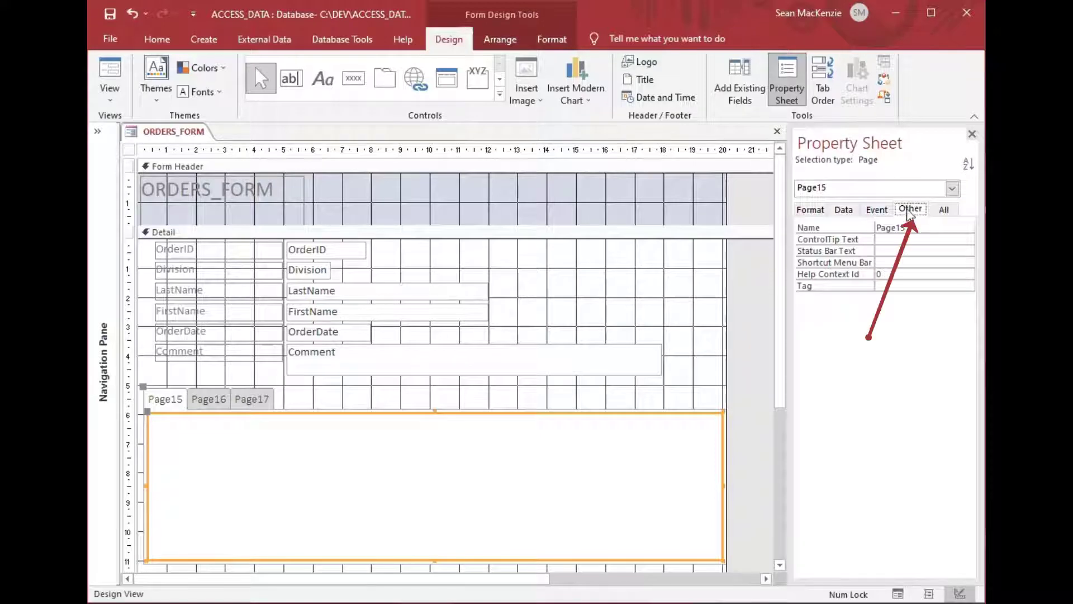
Name Page15 tabOrderItems and give it the caption Order Items
click(918, 227)
click(820, 229)
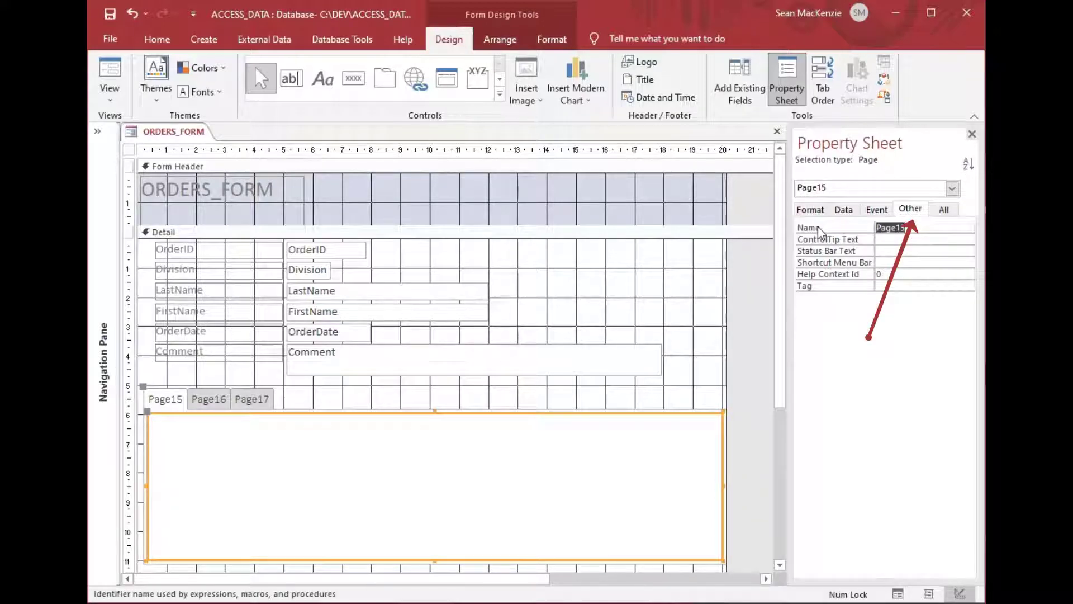
text(tabOrderItems)
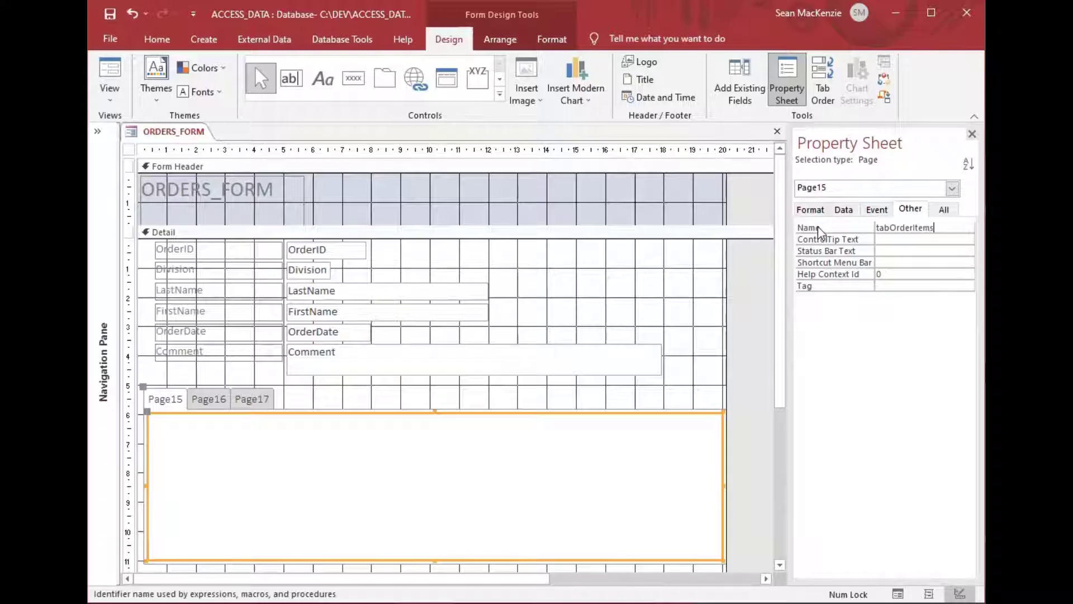
key(Return)
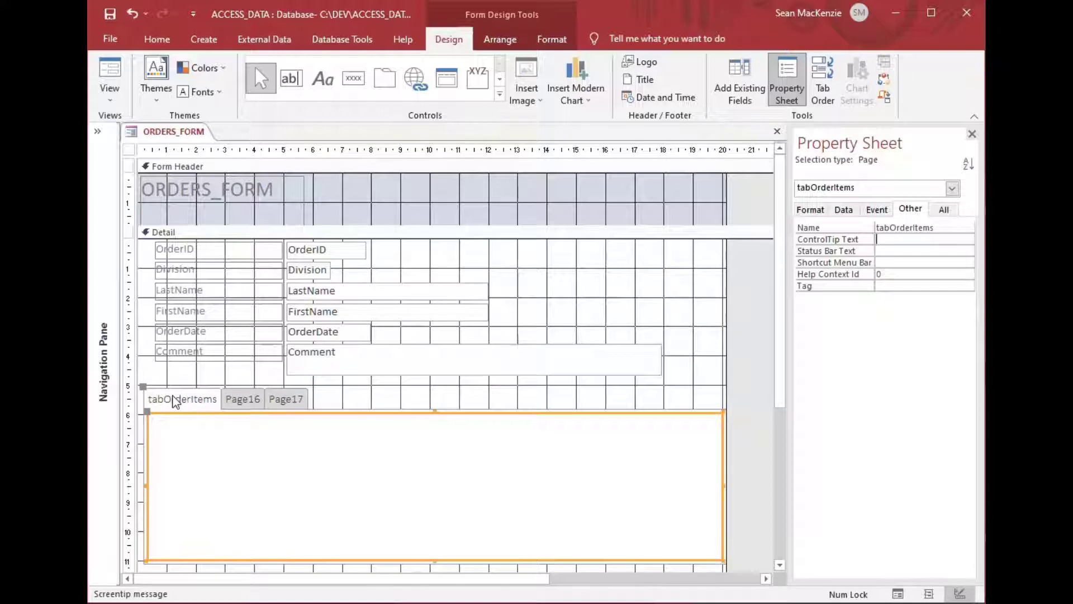
click(809, 210)
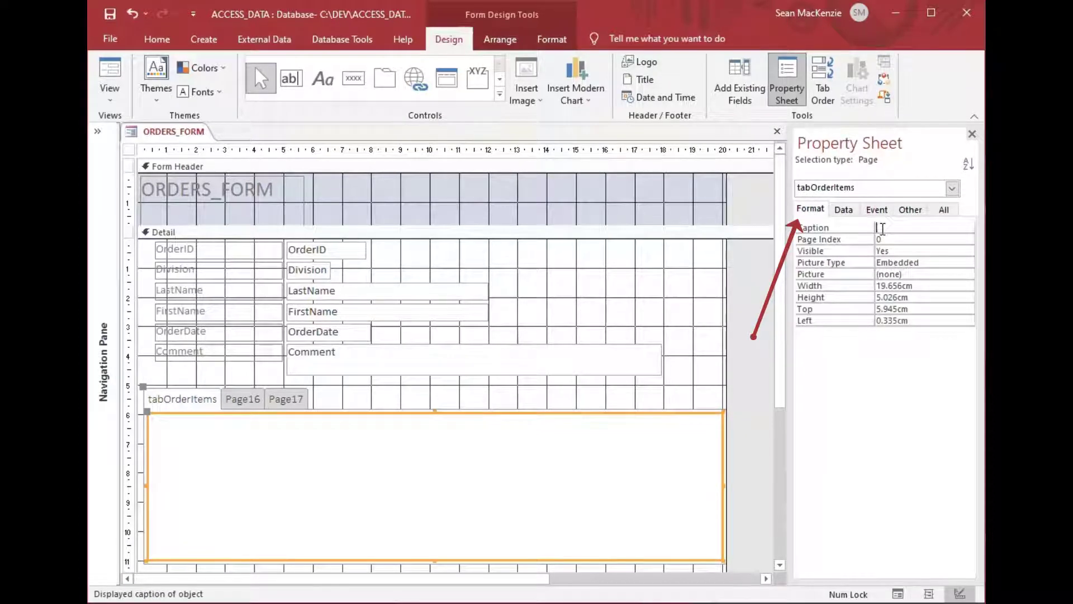
text(Order Items)
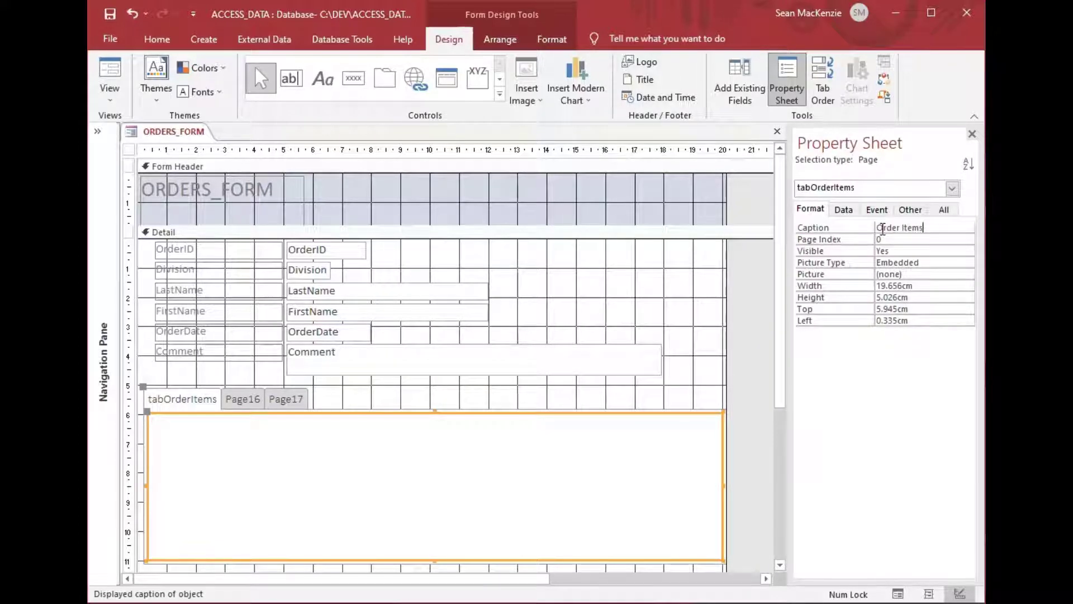
key(Return)
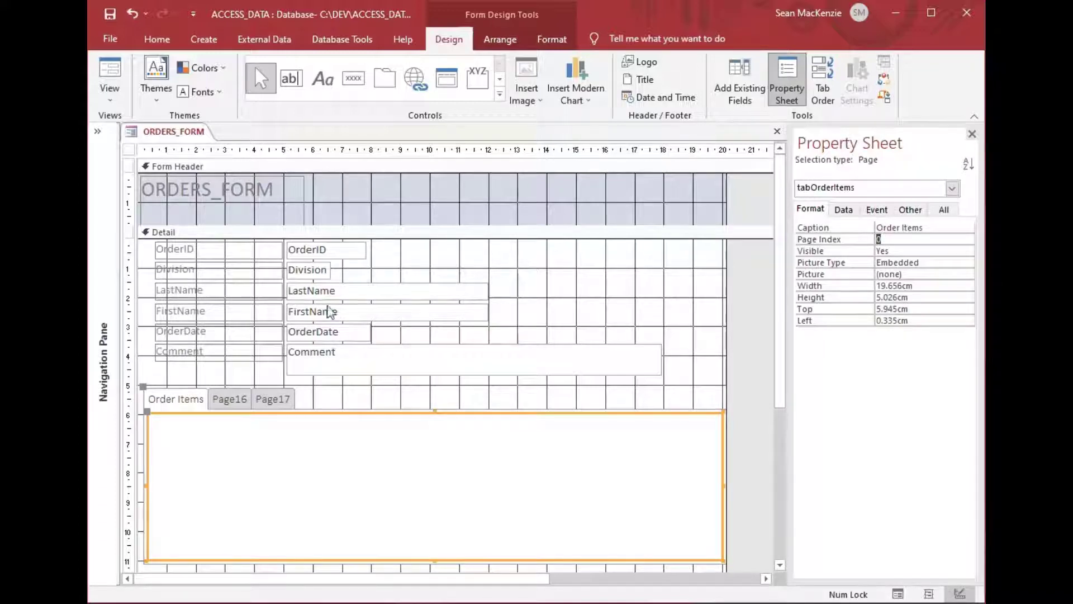
click(236, 400)
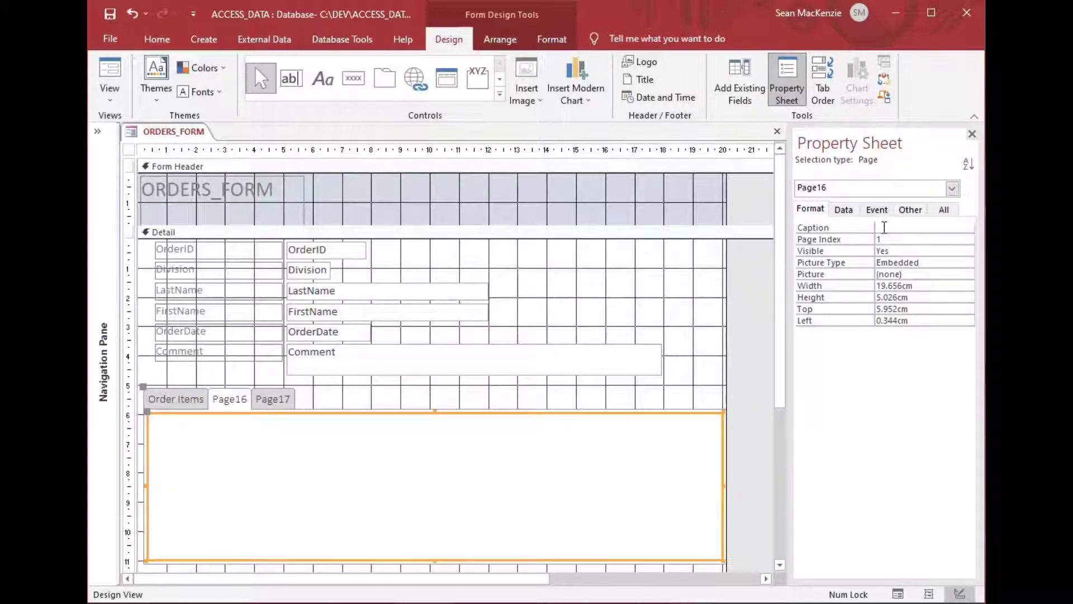
Name Page16 tabProductList and give it the caption Product List
click(909, 210)
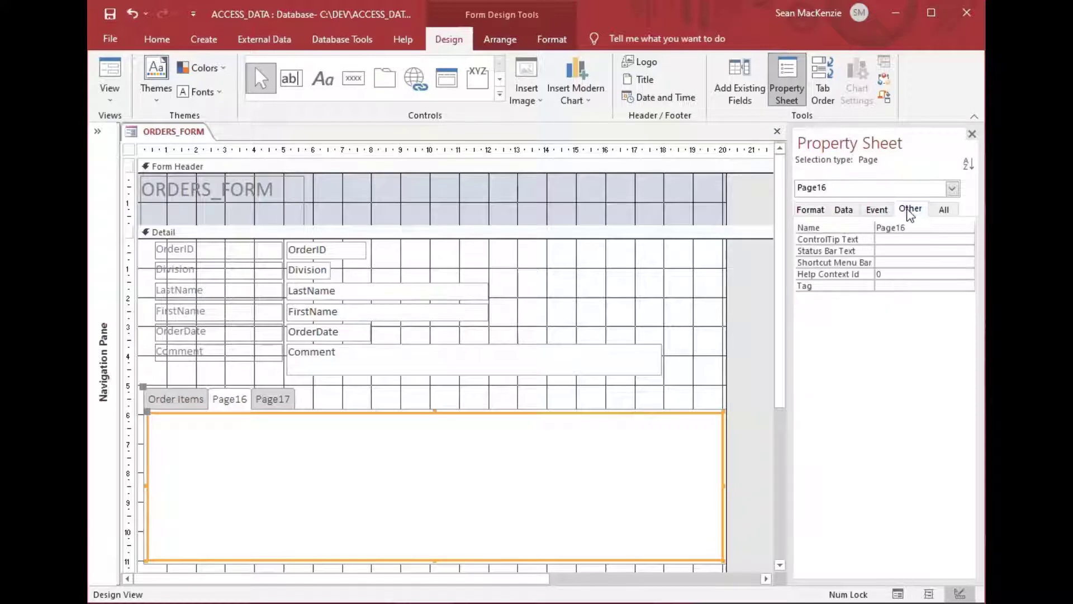
click(830, 227)
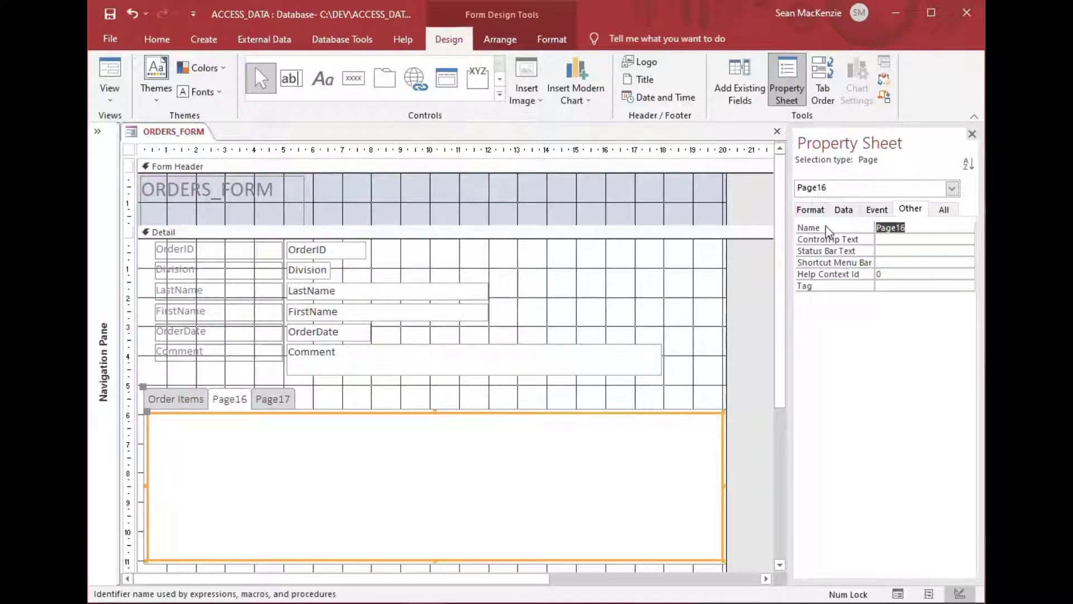
text(tabProductList)
key(Return)
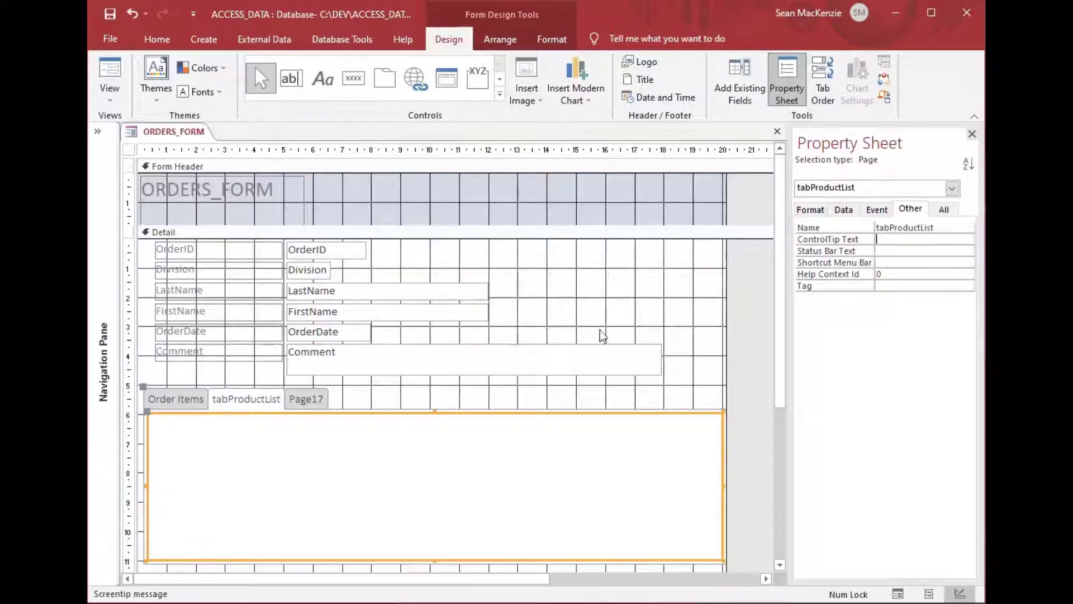
click(811, 210)
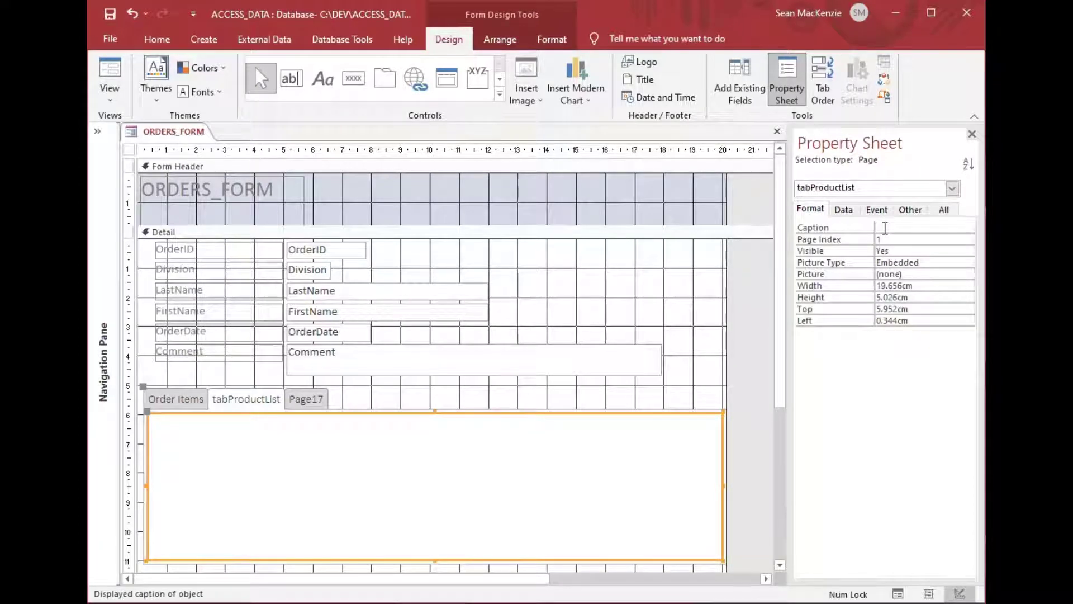
text(Product List)
key(Return)
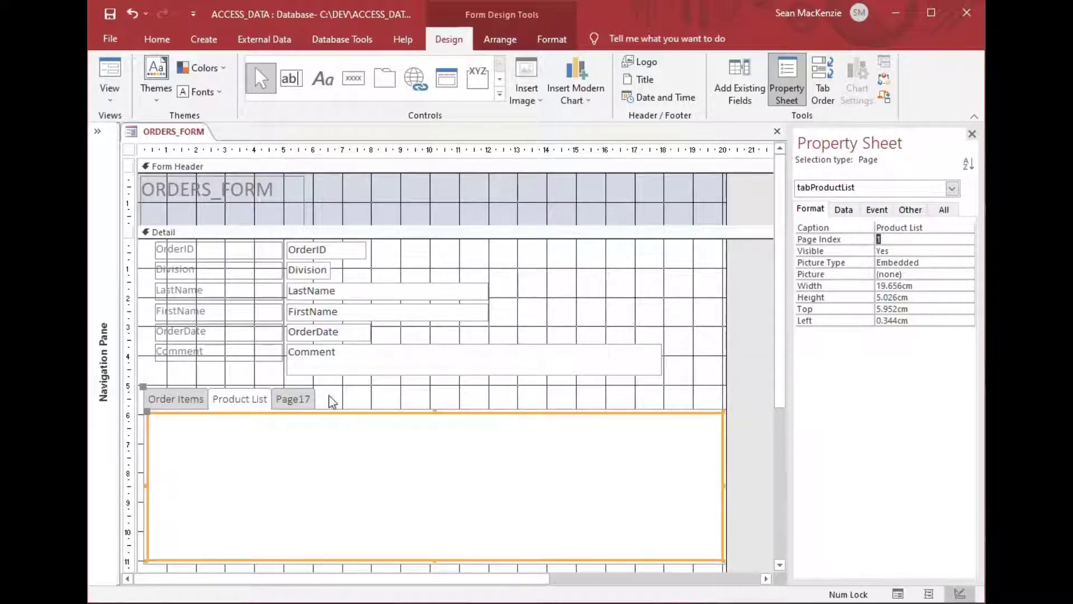
Name Page17 tabComments and give it the caption Comments
click(293, 400)
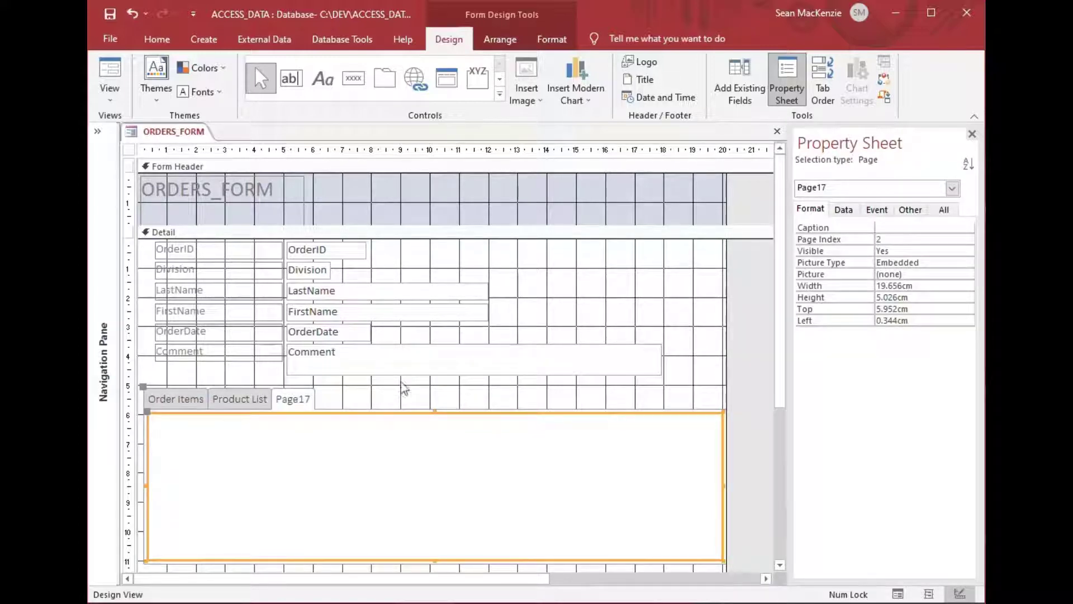
click(917, 212)
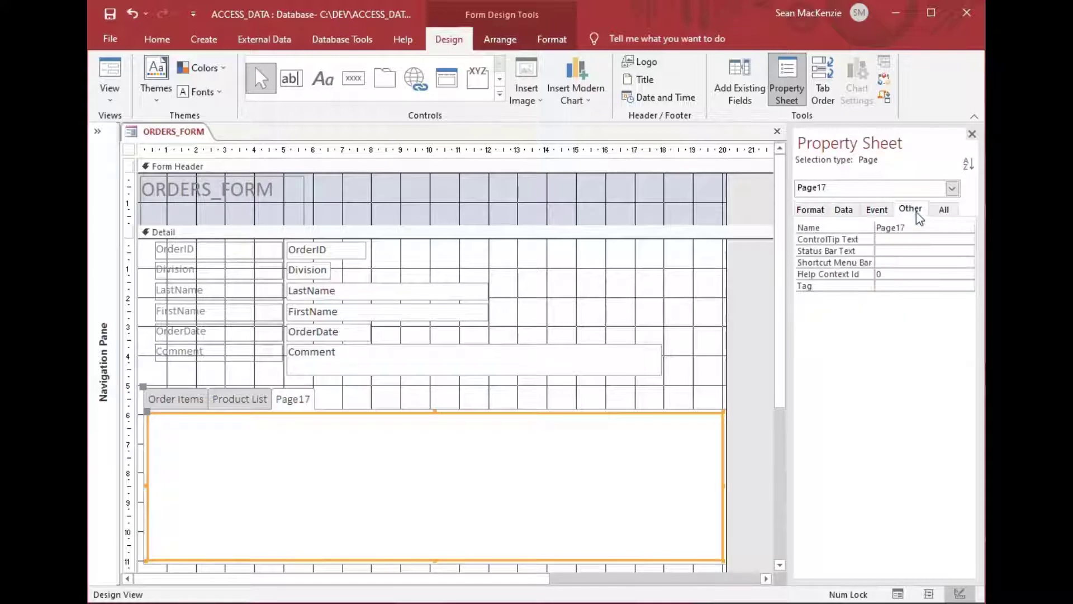
click(805, 226)
text(tab)
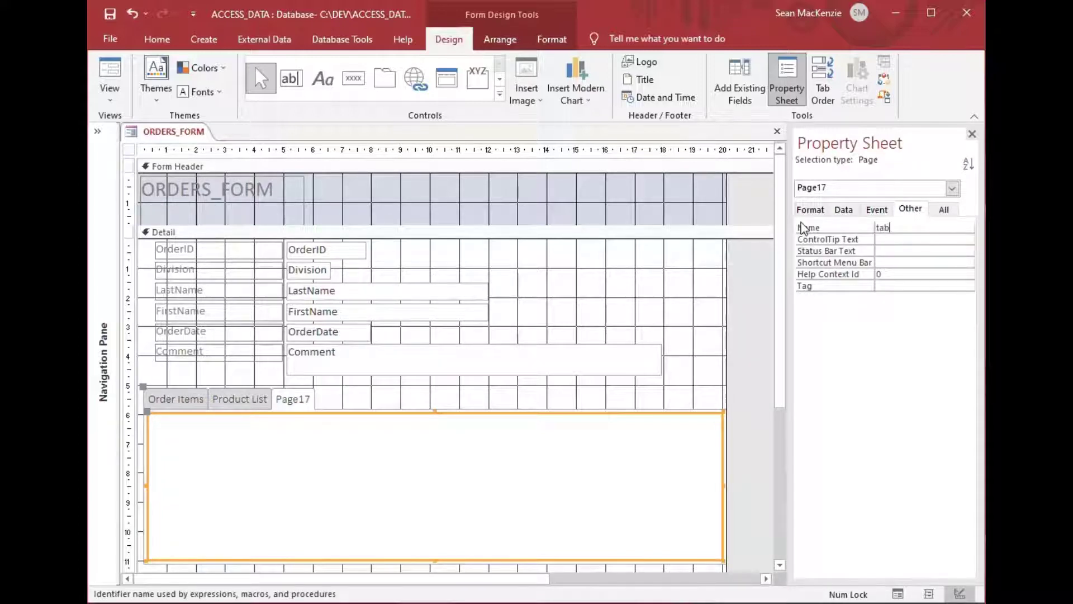
text(Comments)
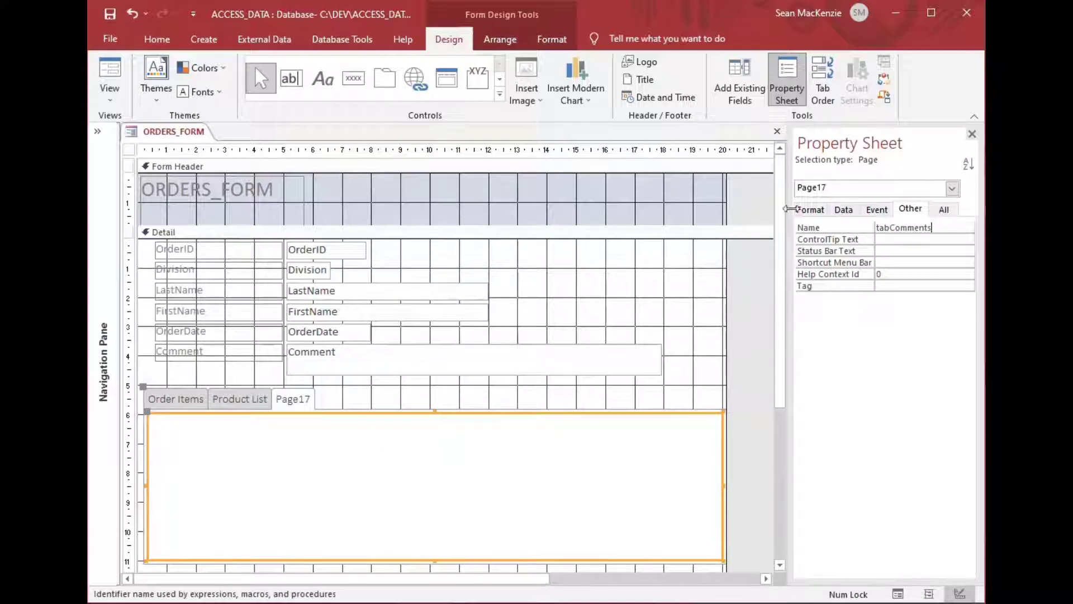
click(810, 209)
click(888, 229)
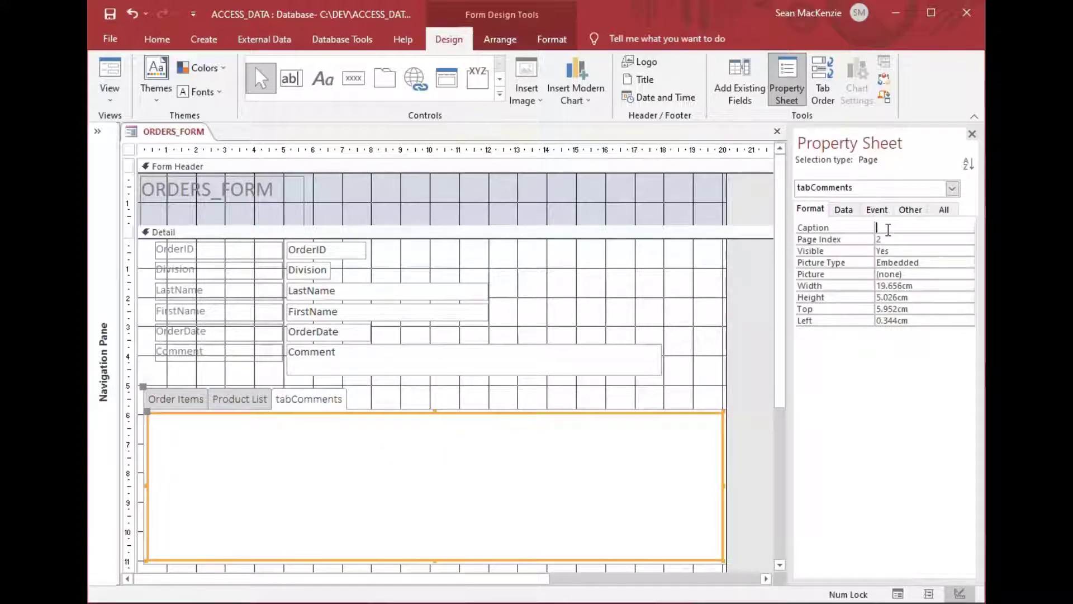
text(Co)
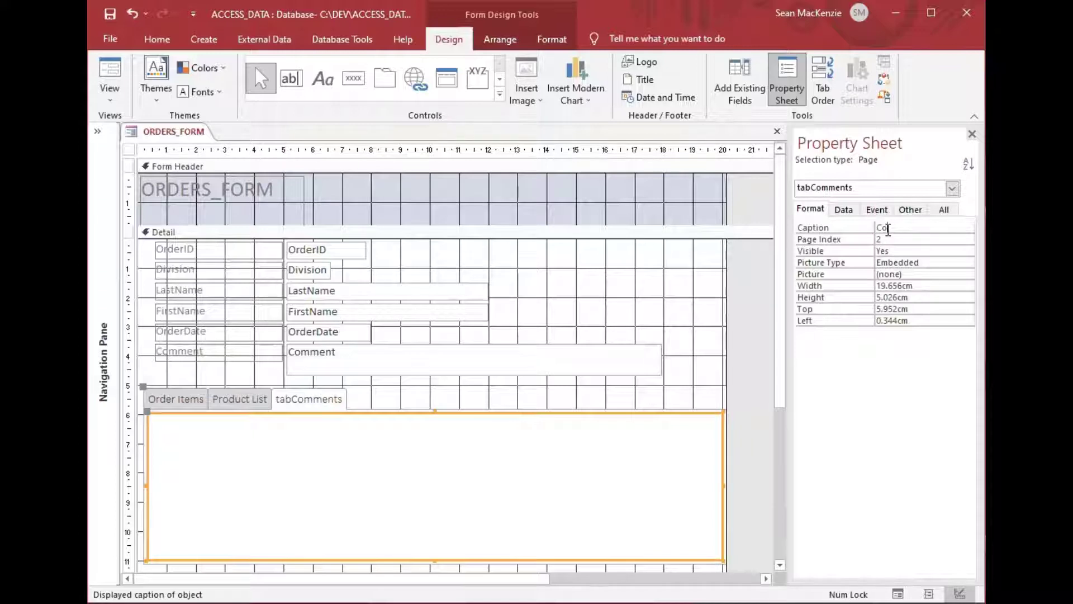
text(mments)
key(Return)
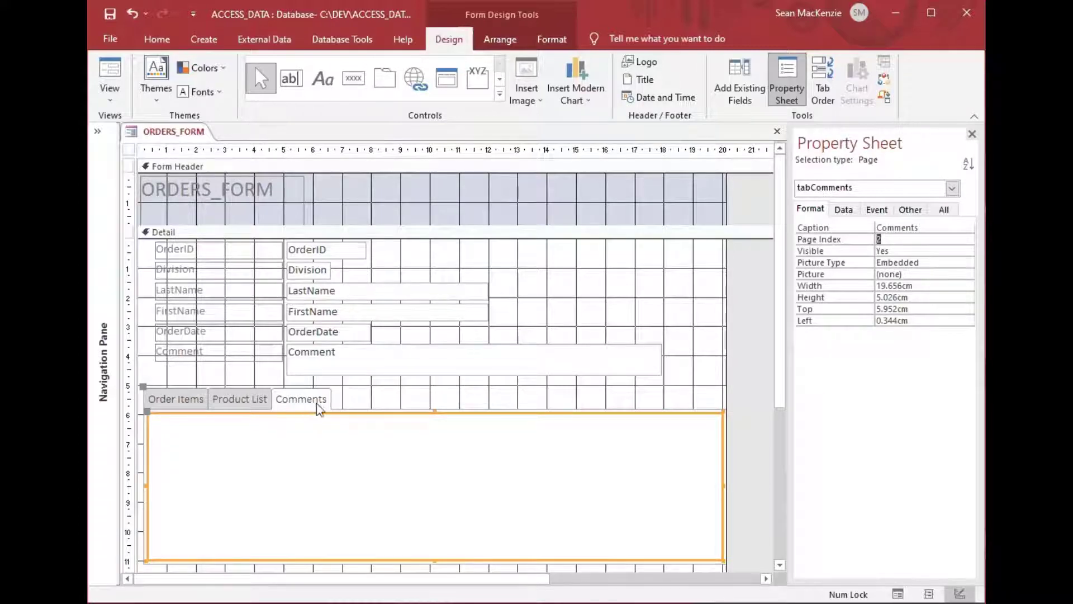
Give the Order Items page the screentip 'These are order items for the Order above'
click(185, 404)
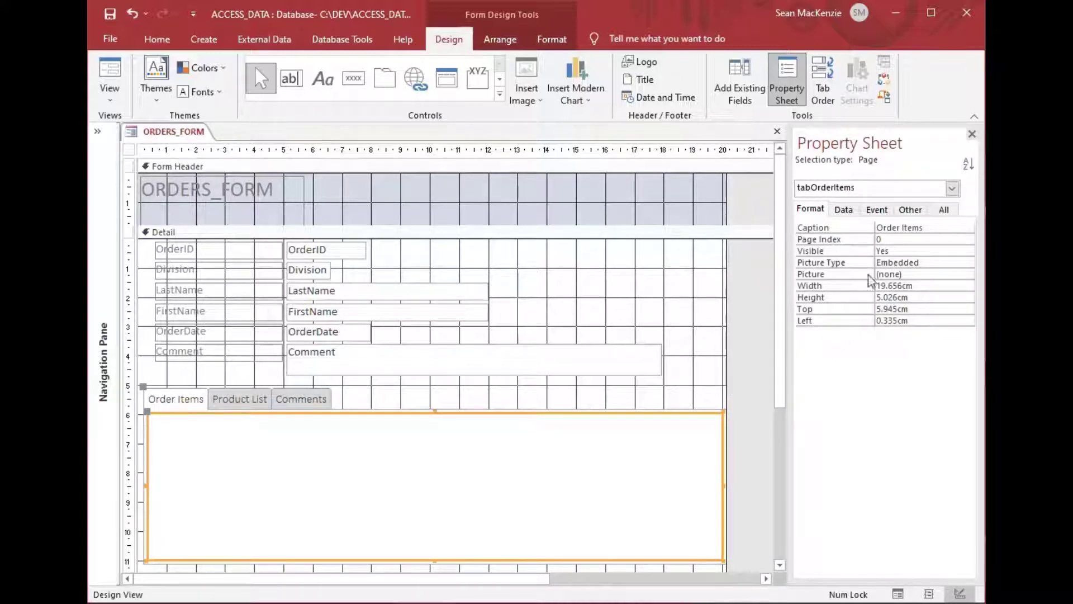
click(911, 211)
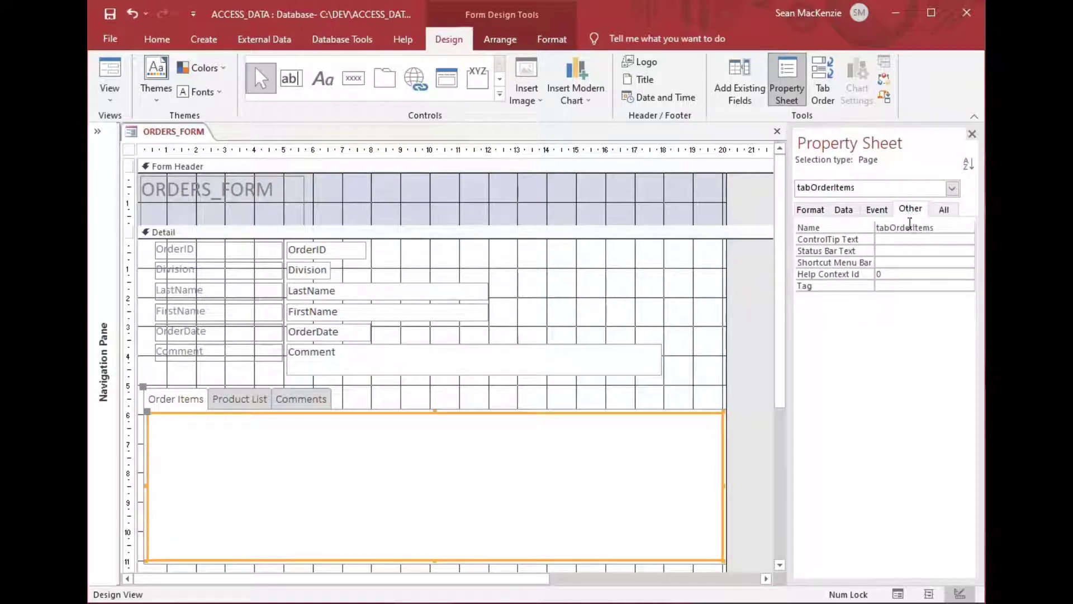
click(922, 239)
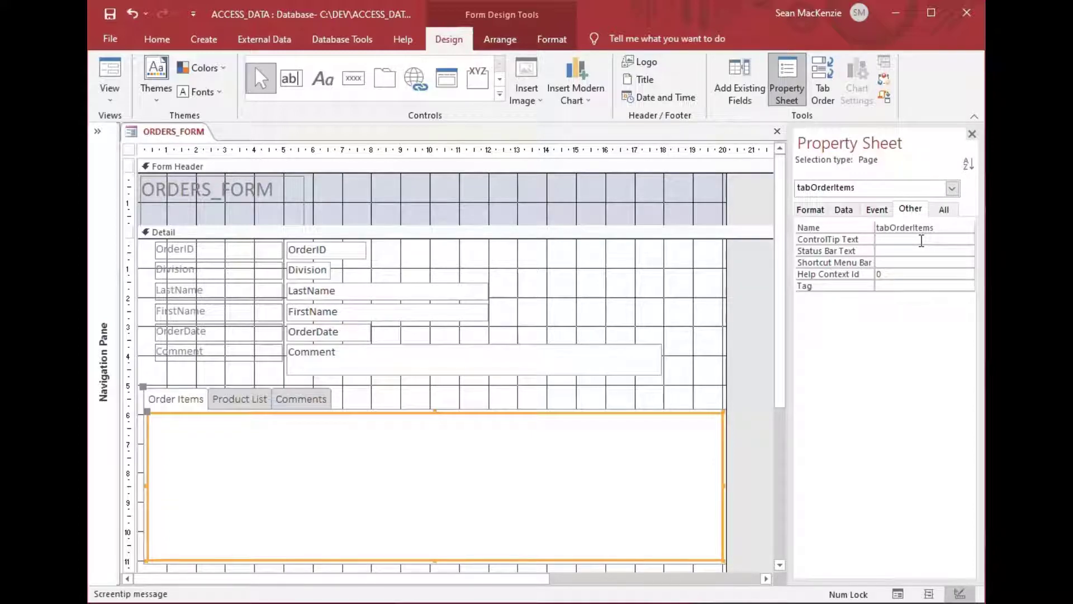
text(Th)
key(BackSpace)
key(BackSpace)
text(ese are order items for the Order above)
key(Return)
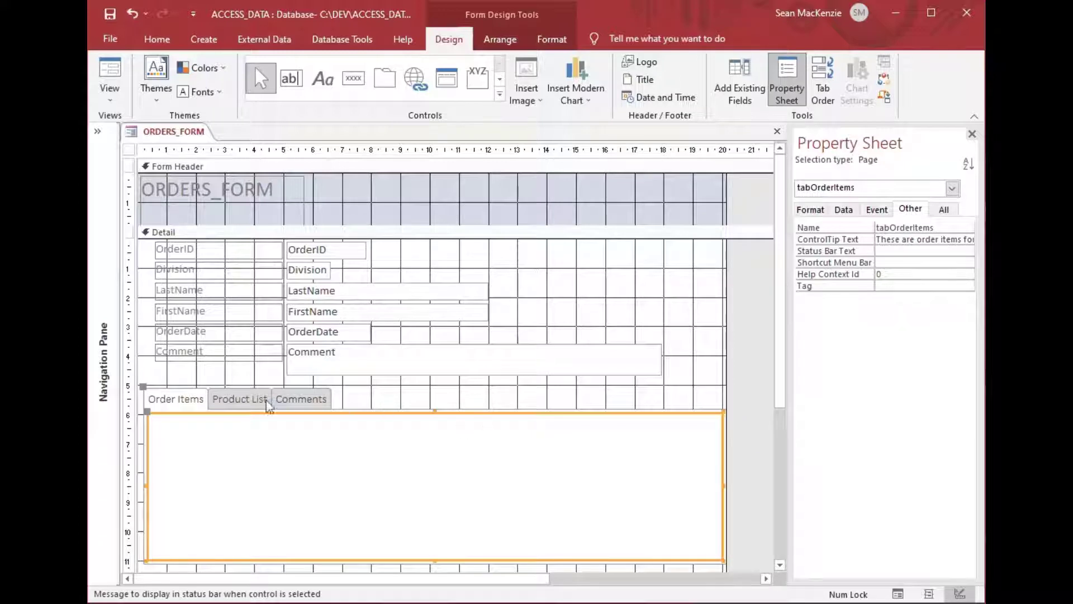
Give the Product List page the screentip 'This is the full product list'
click(248, 401)
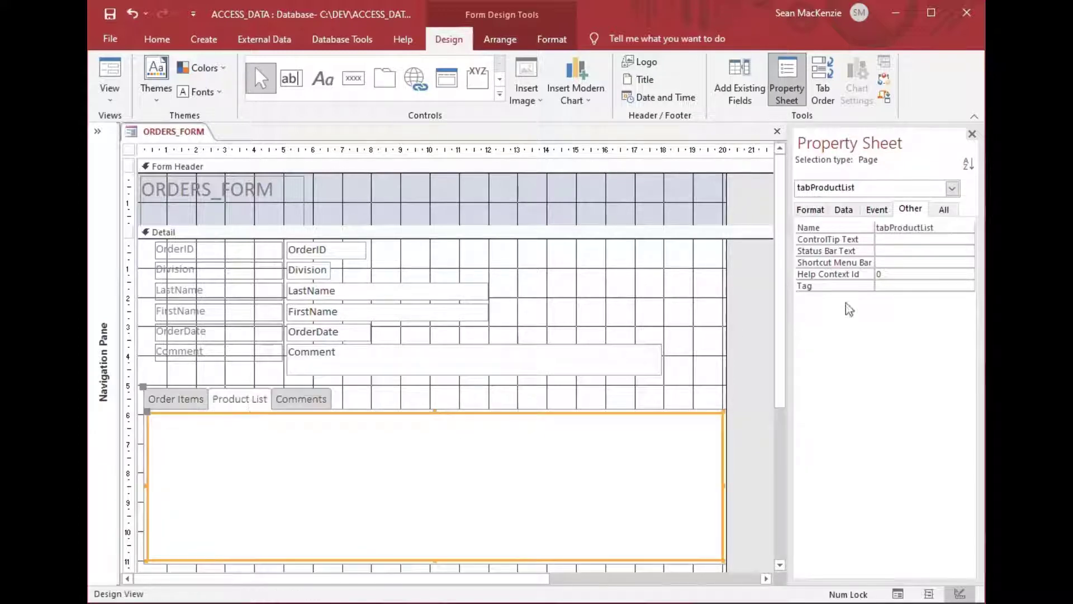
click(916, 240)
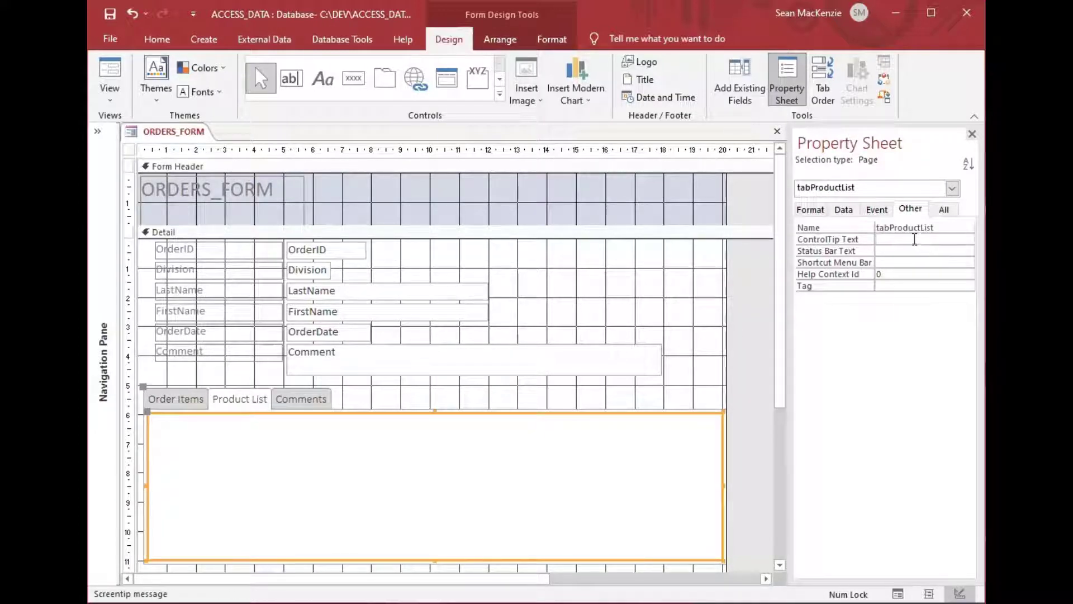
text(T)
text(his is the)
text( full product list)
key(Return)
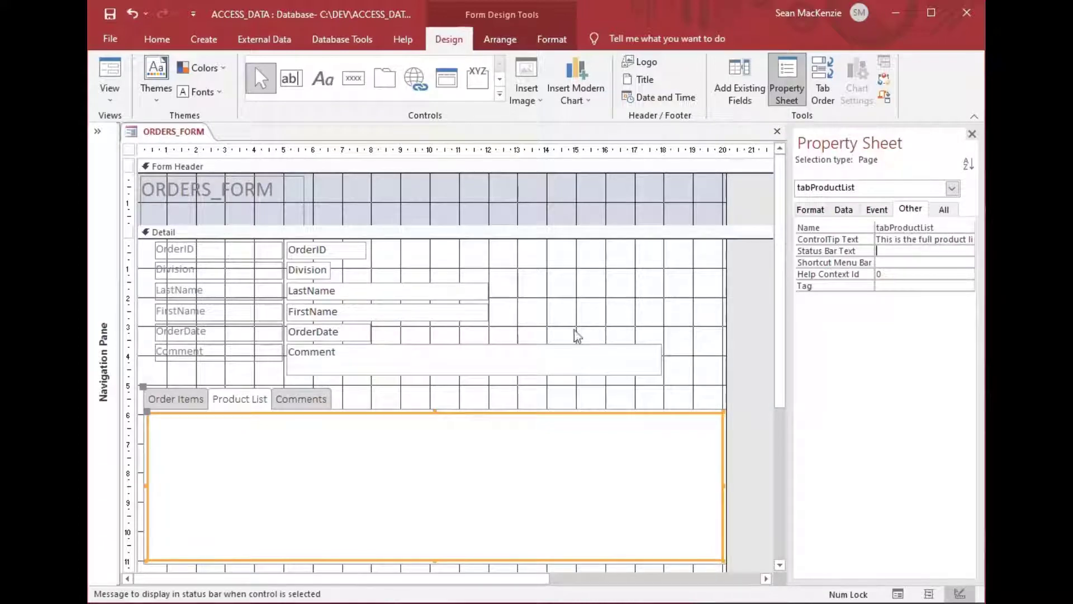
Give the Comments page a screentip: 'These are the comments for this order. Make sure to comment when x happens.'
click(299, 399)
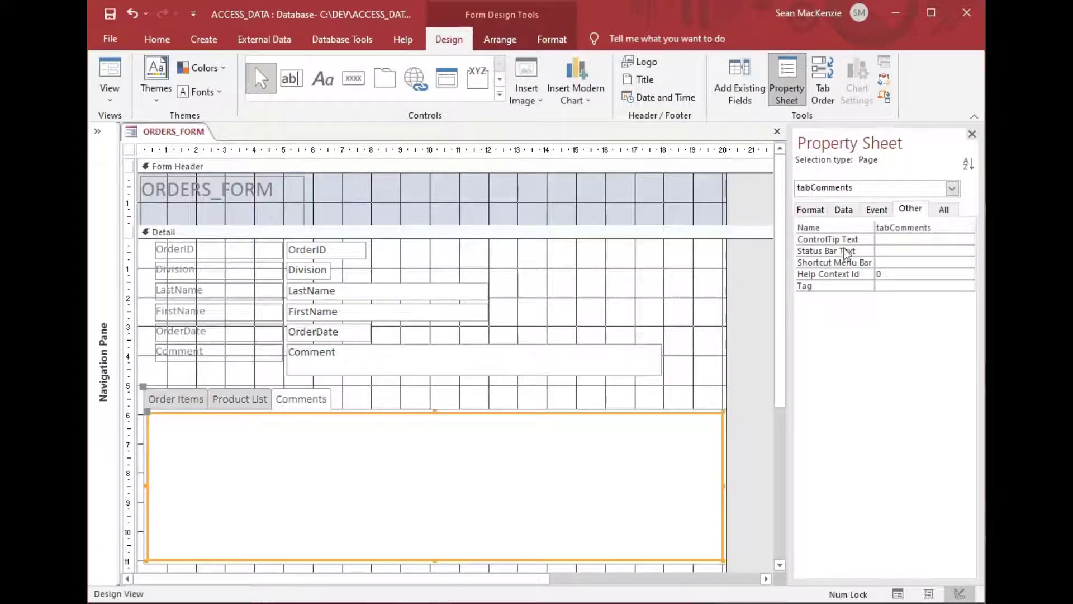
click(882, 240)
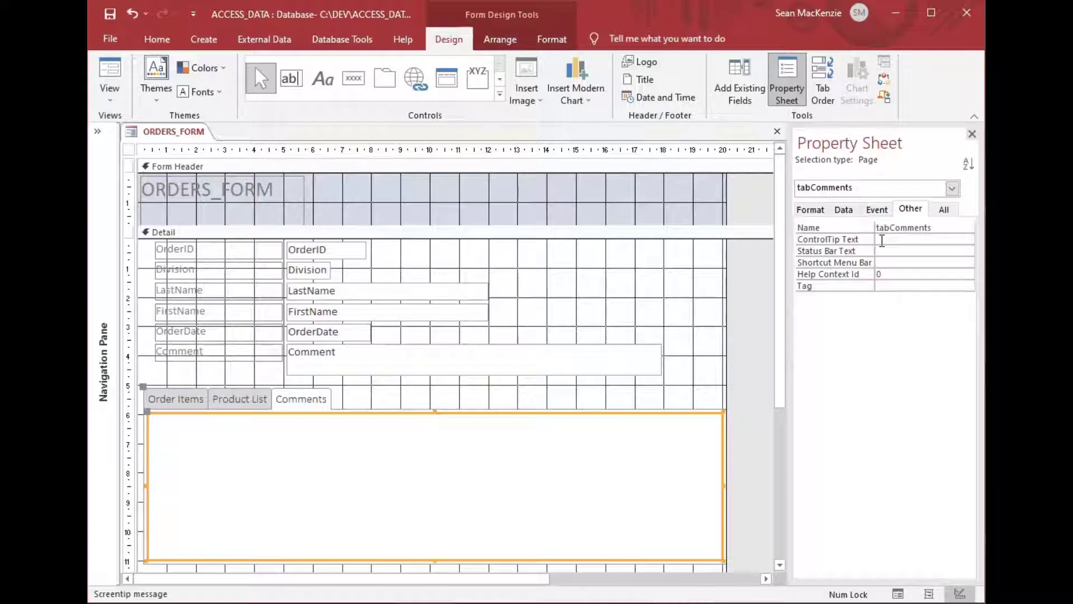
text(These are the commen)
text(ts for this order.)
text(Make sure to co)
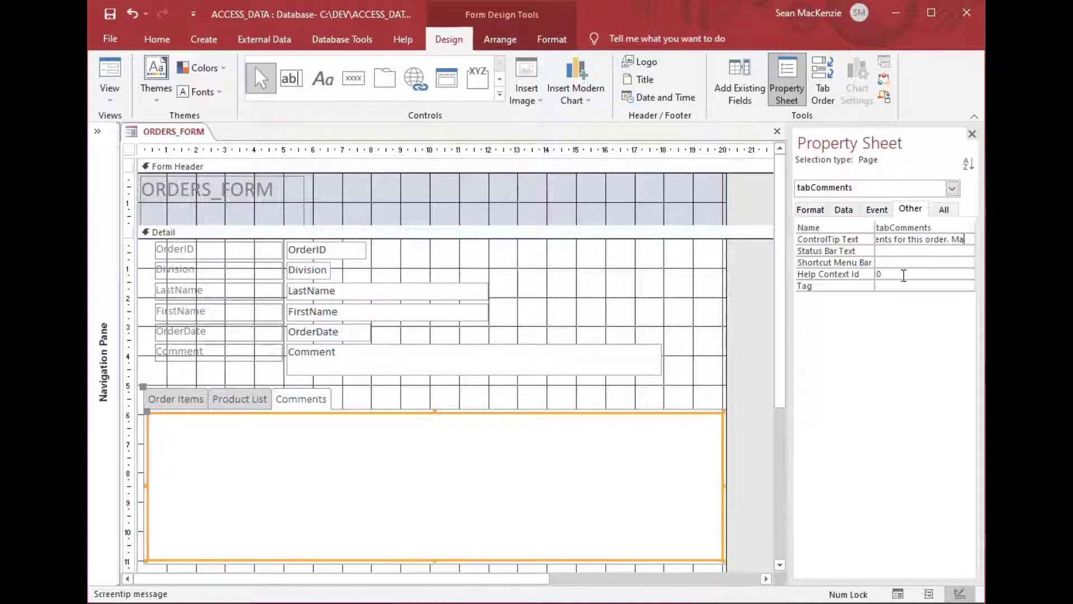
text(mmne)
key(BackSpace)
key(BackSpace)
text(ent when x happens.)
key(Return)
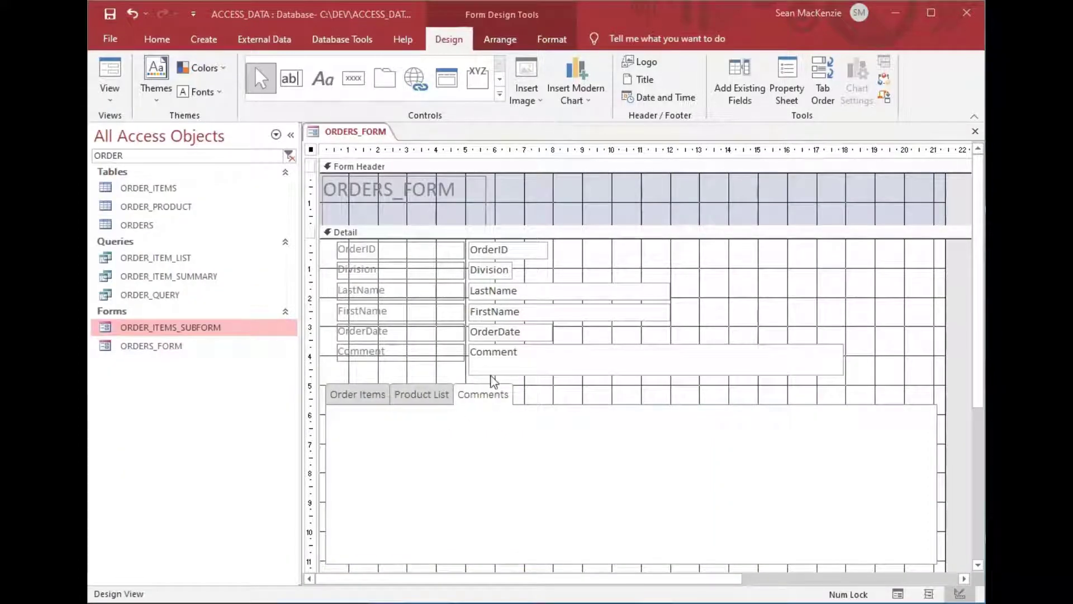
Drop ORDER_ITEMS_SUBFORM onto the Order Items page and move it to the page's top-left
click(354, 394)
click(353, 393)
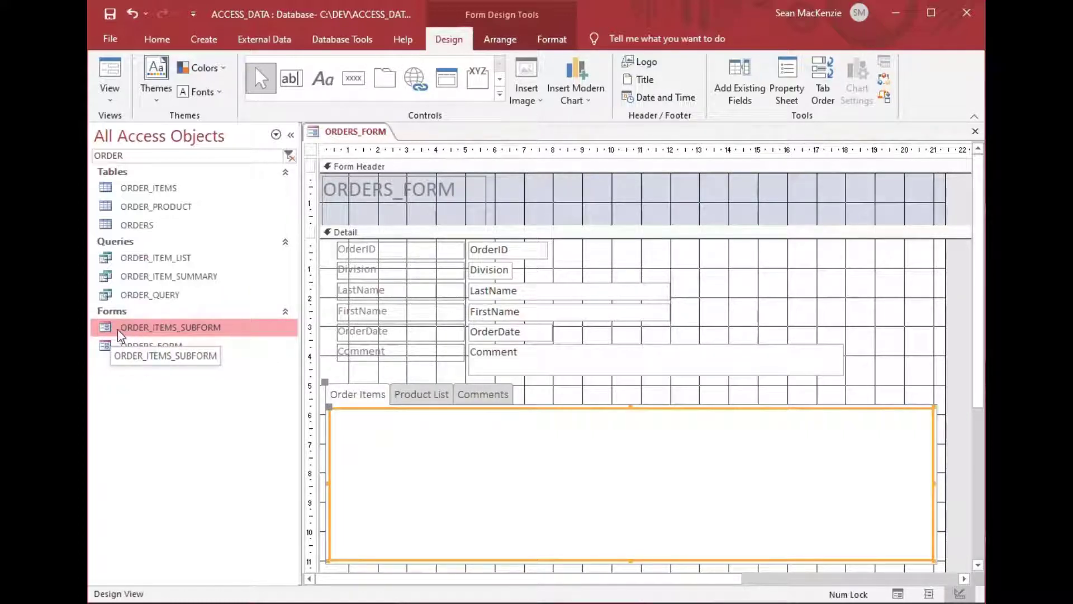
drag(126, 329, 364, 468)
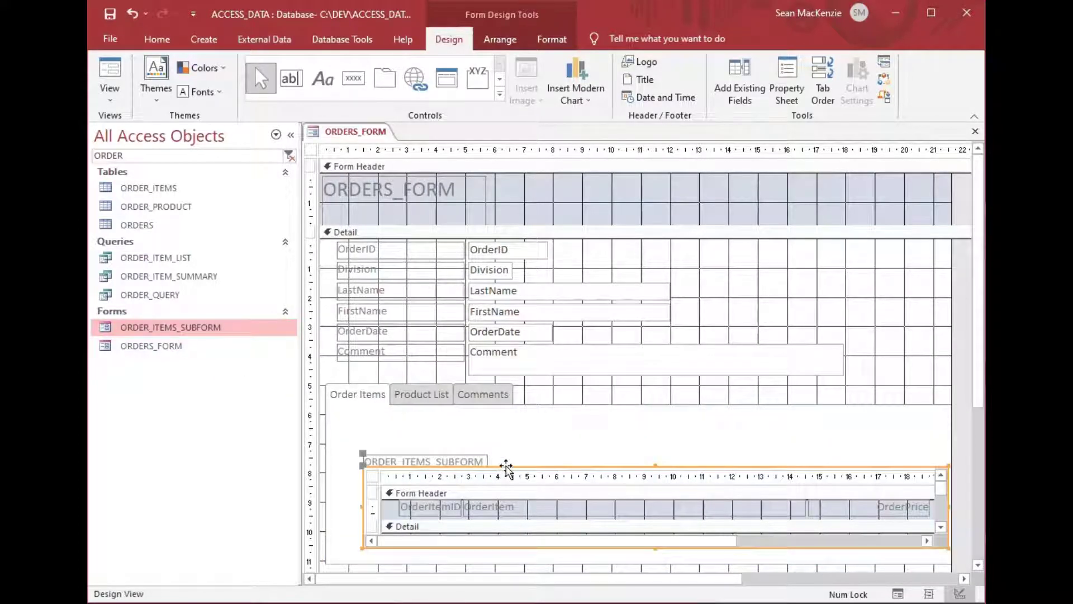
drag(505, 467, 474, 424)
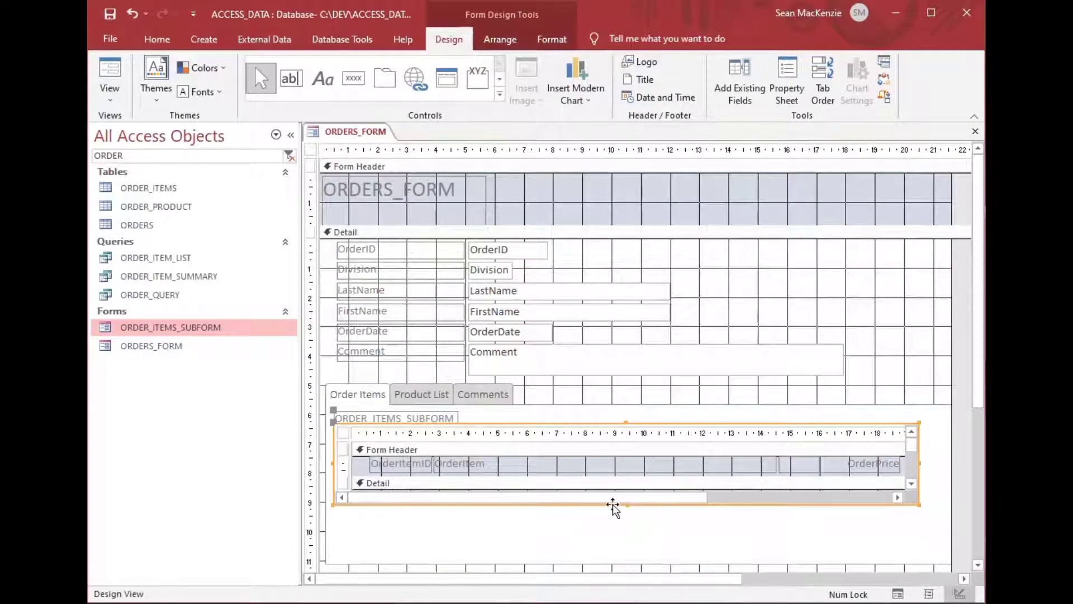
Make the subform taller and slightly wider, and delete its caption label
drag(626, 504, 627, 552)
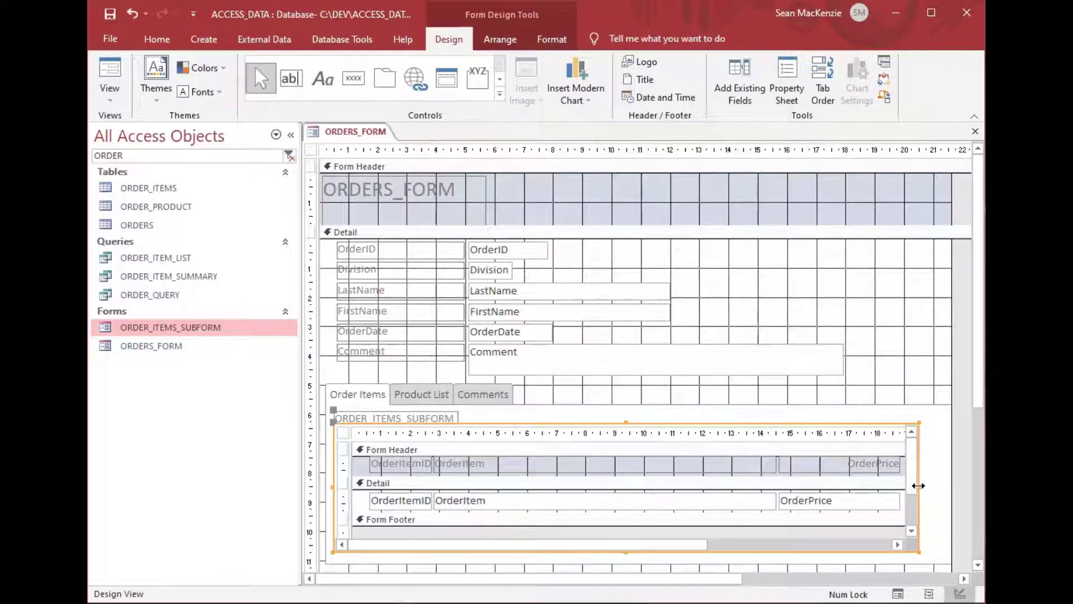
drag(919, 491, 938, 491)
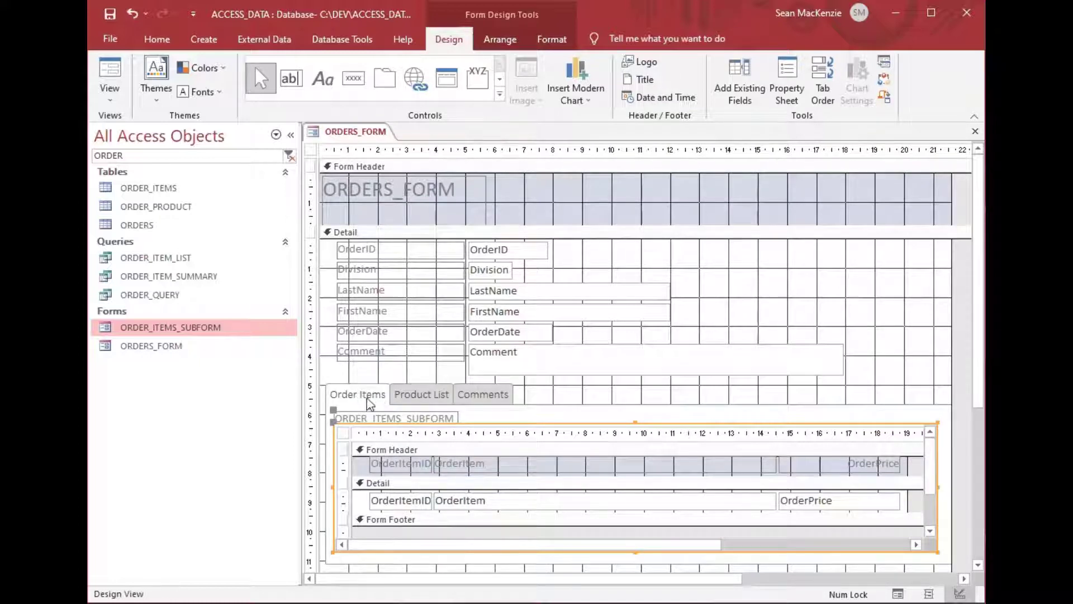
click(381, 417)
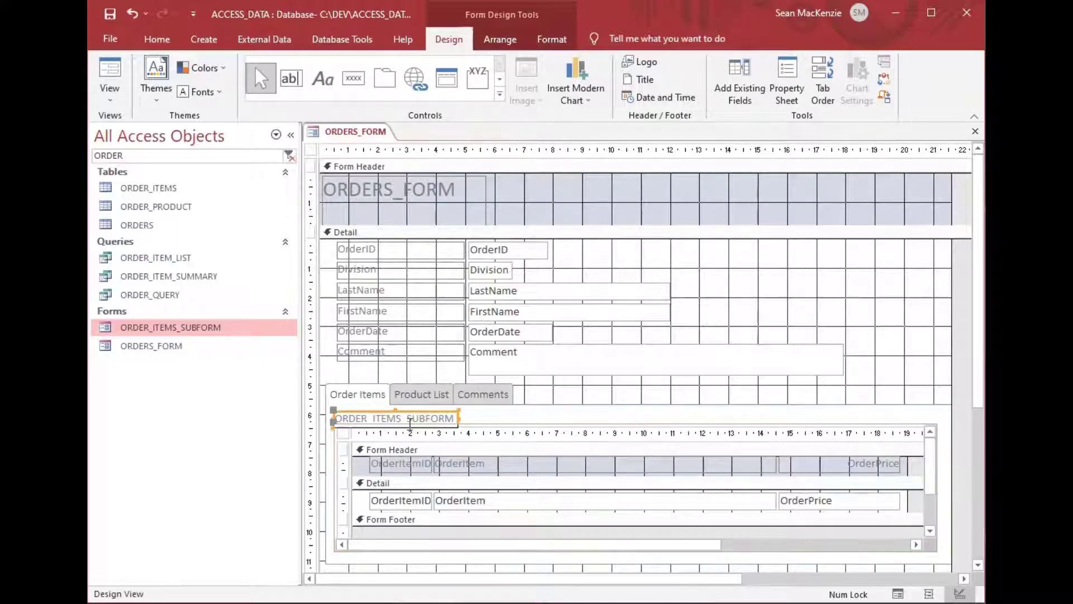
key(Delete)
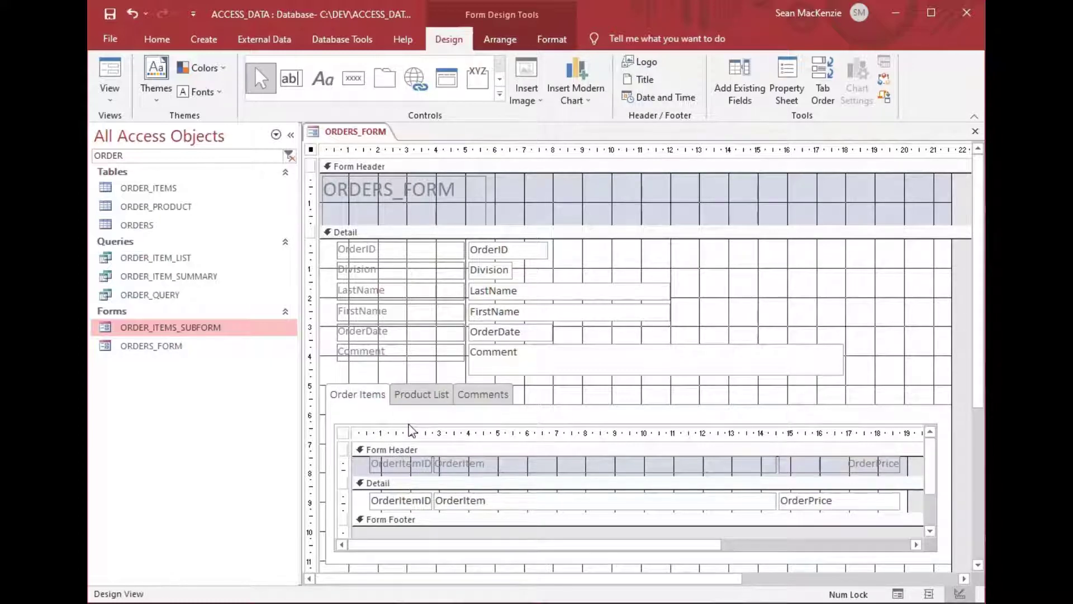
click(410, 426)
right_click(409, 426)
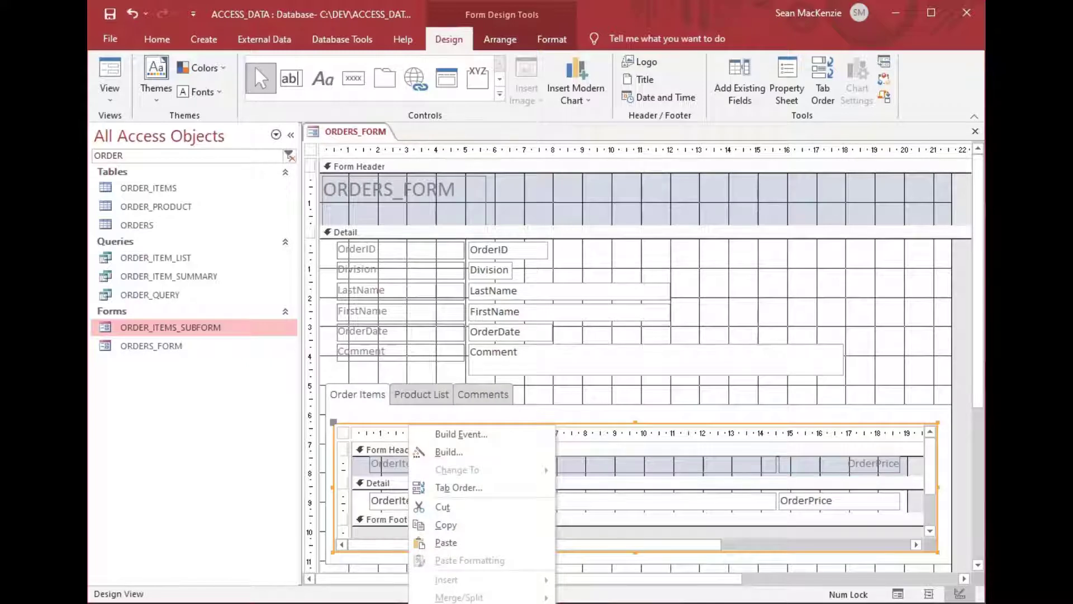
key(F4)
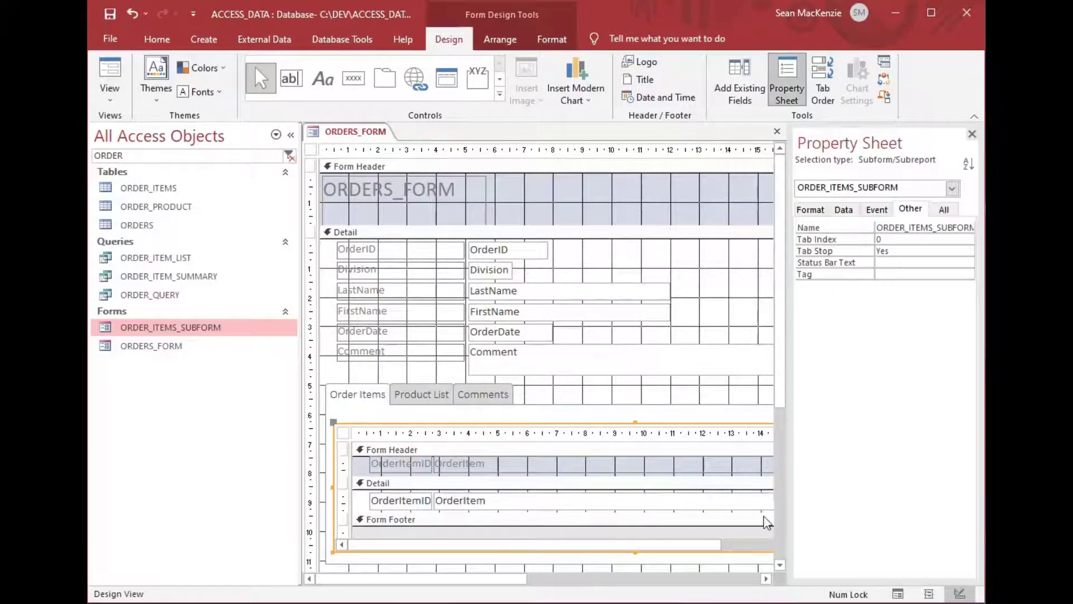
click(845, 209)
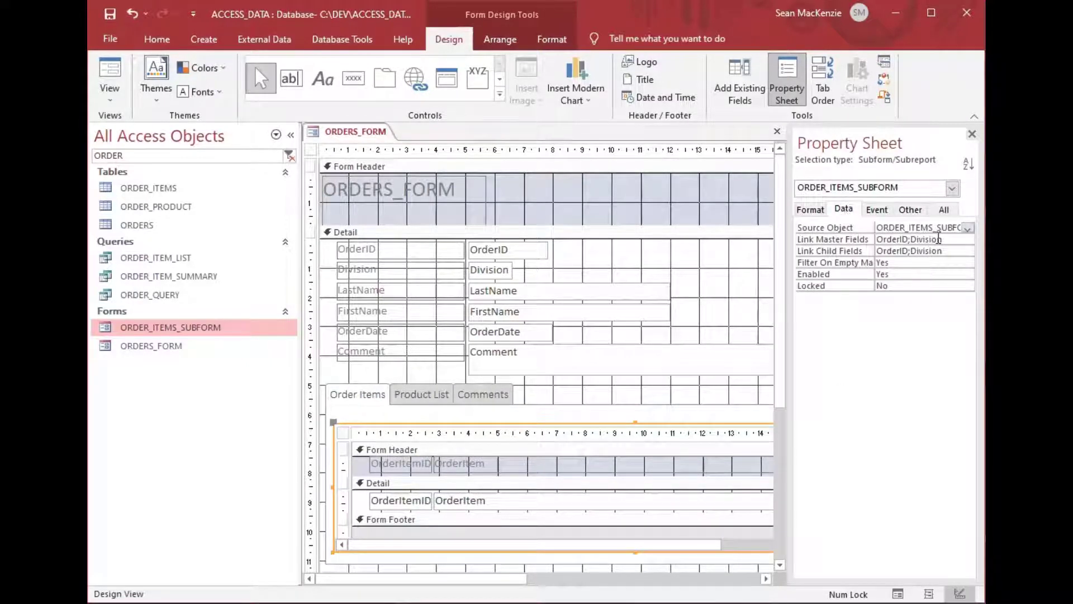
drag(944, 240, 876, 239)
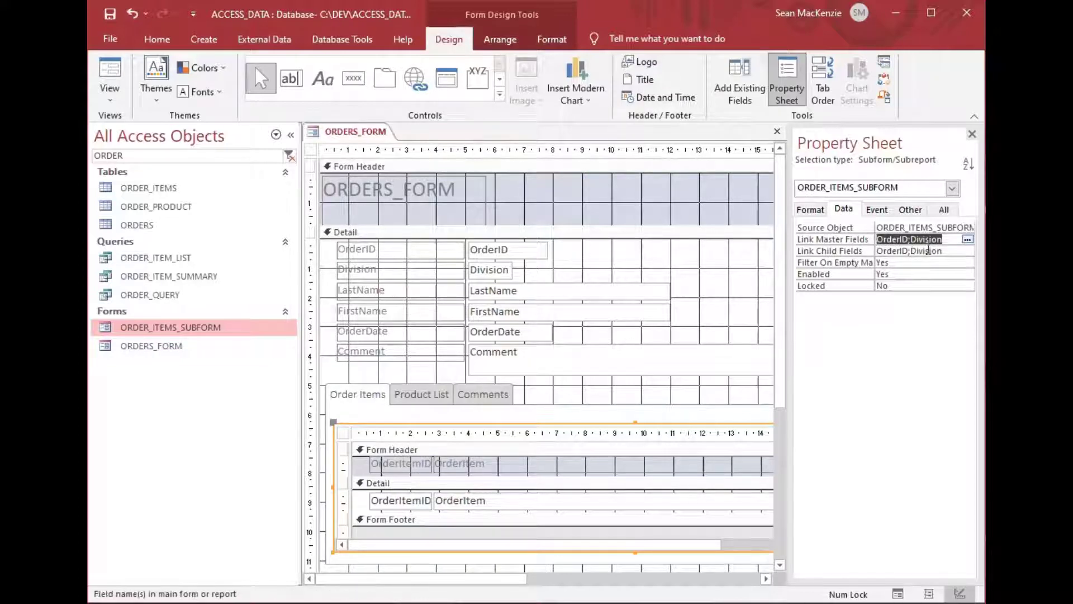
drag(944, 251, 865, 258)
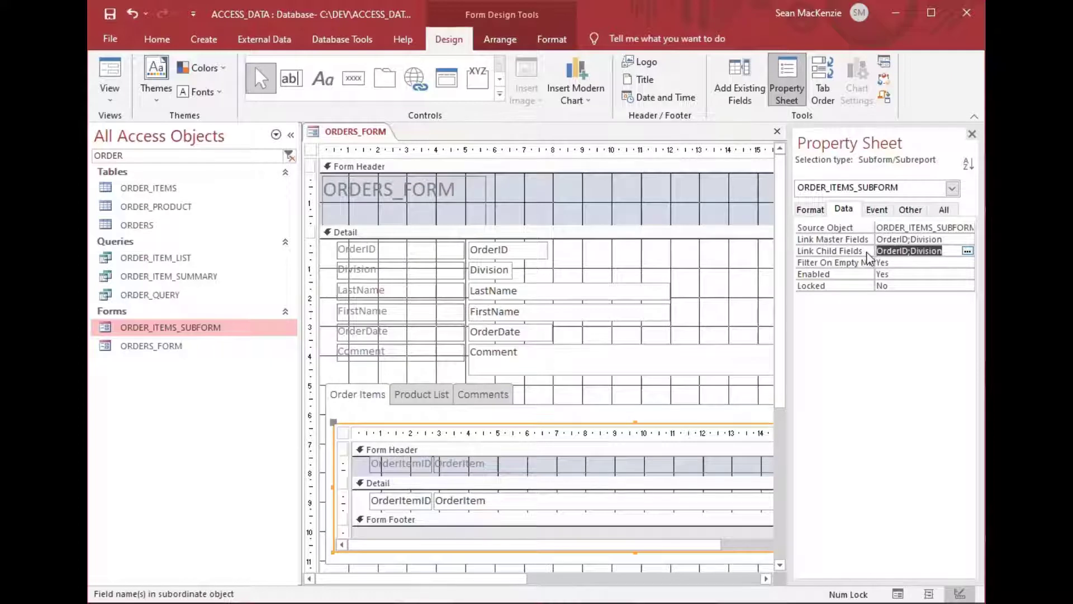
click(972, 134)
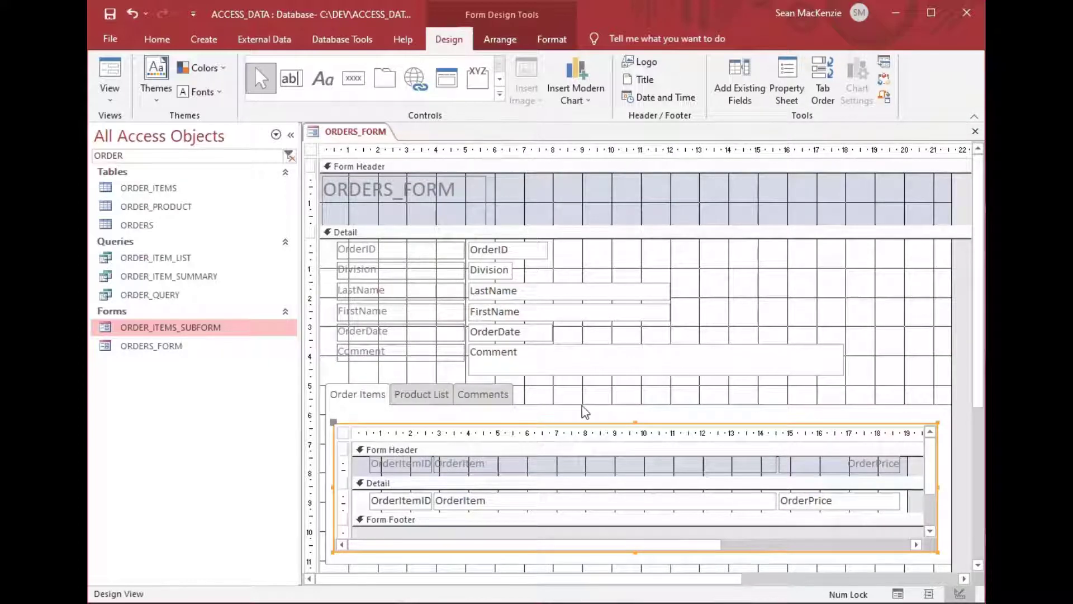
click(760, 323)
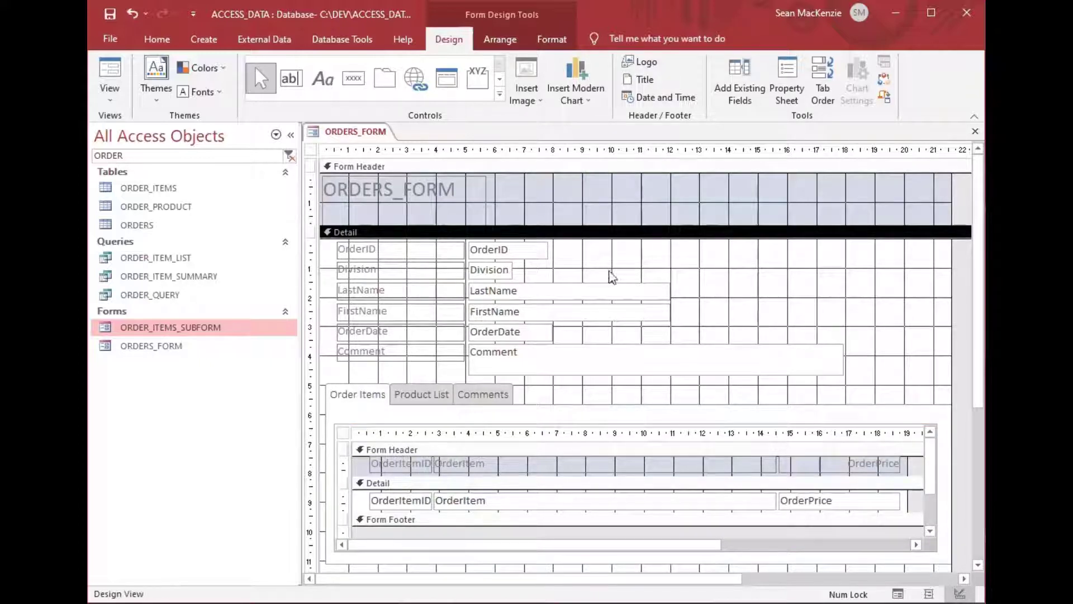
Switch ORDERS_FORM to Form View and check the Product List, Comments and Order Items pages
click(116, 67)
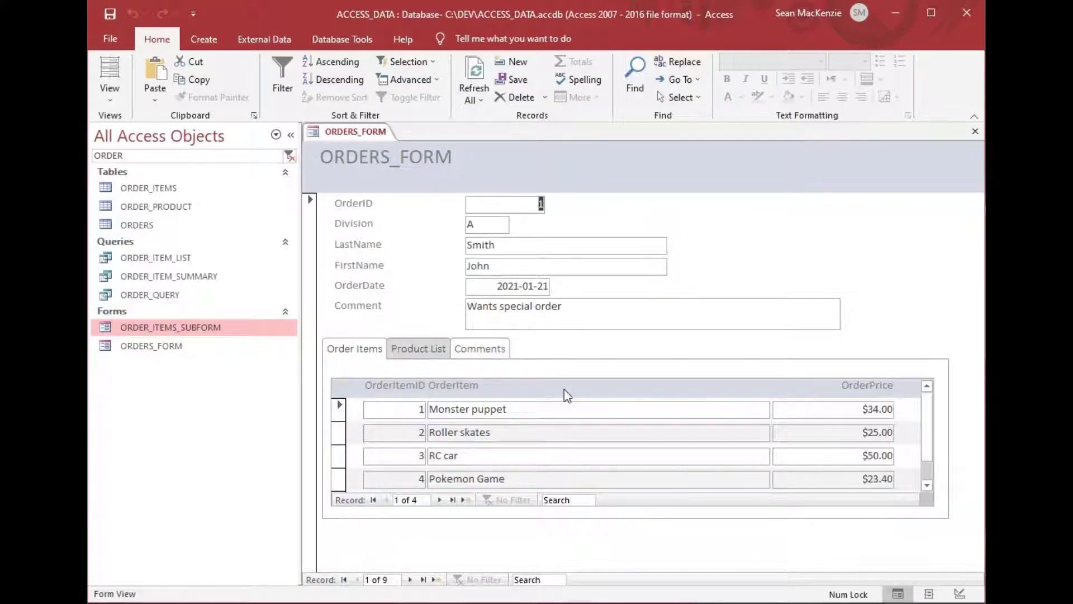
scroll(568, 411, down, 2)
scroll(569, 414, up, 2)
click(423, 351)
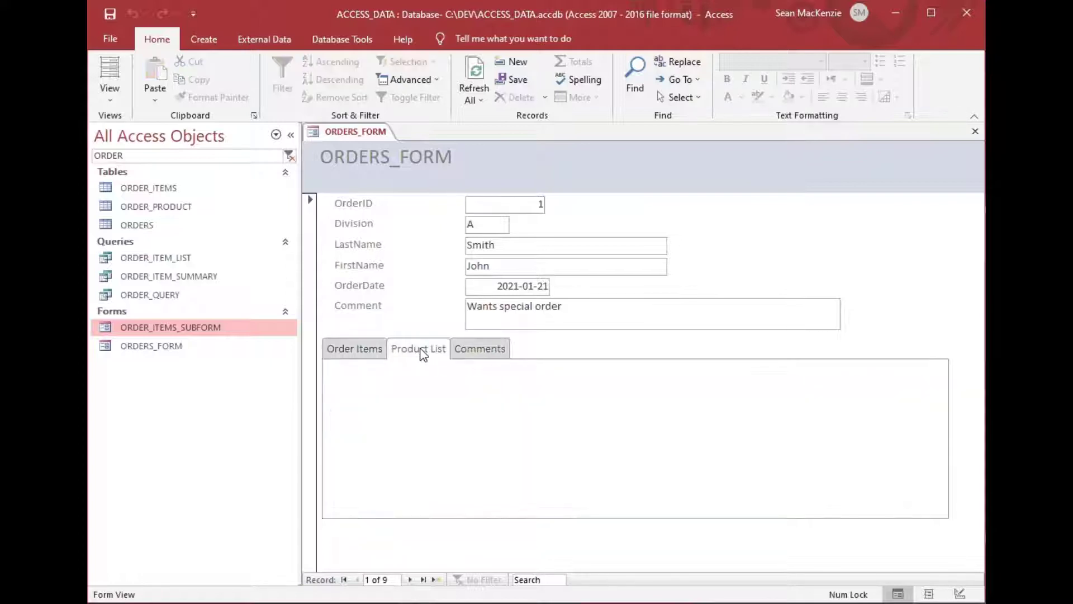
click(479, 350)
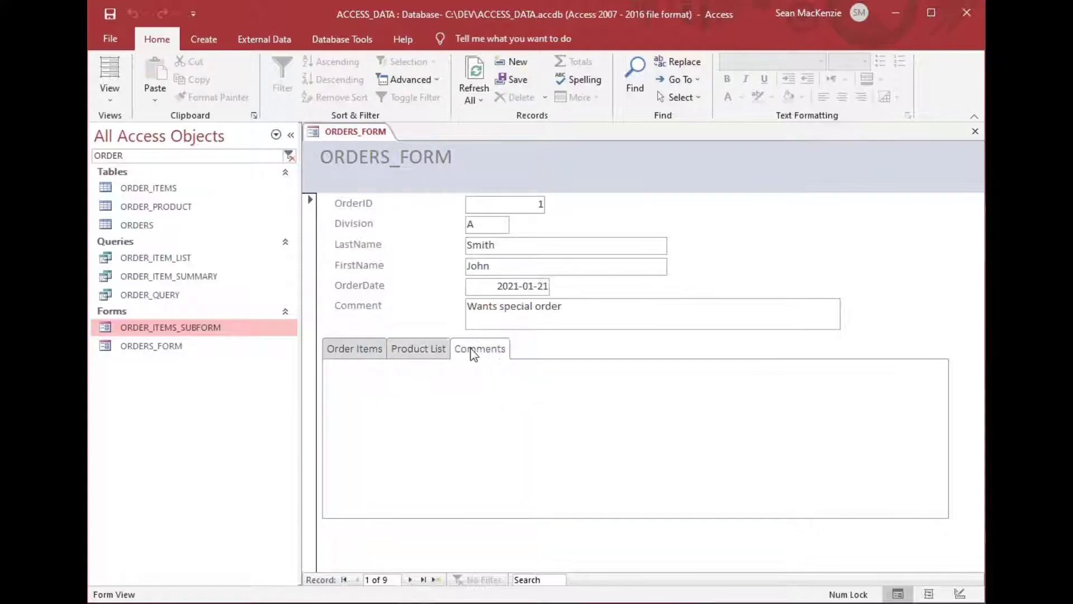
click(356, 350)
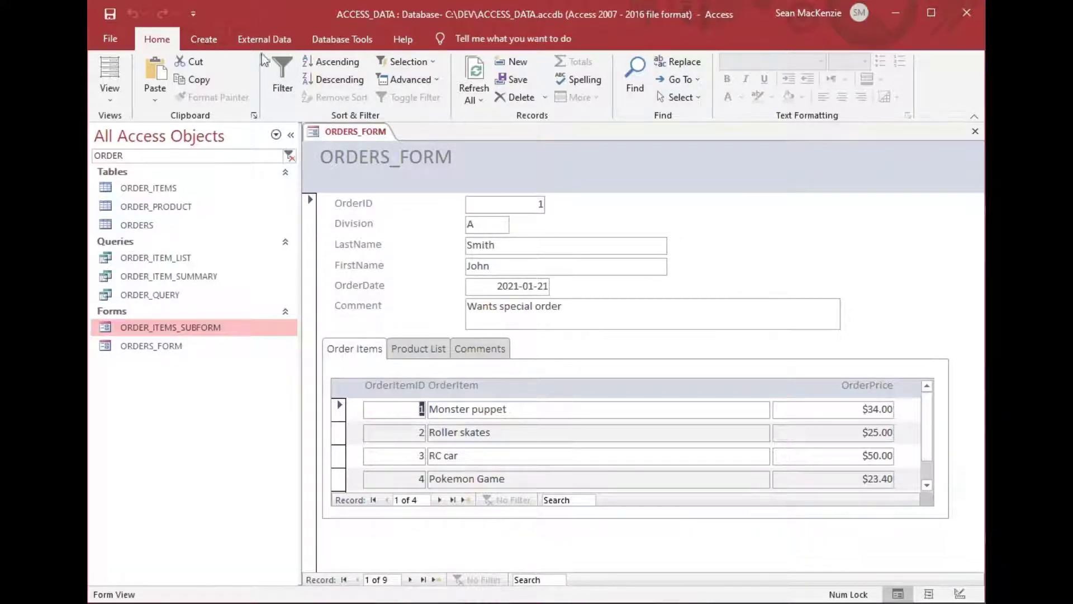
Close ORDERS_FORM and start a Form Wizard form with all ORDER_PRODUCT fields
click(975, 133)
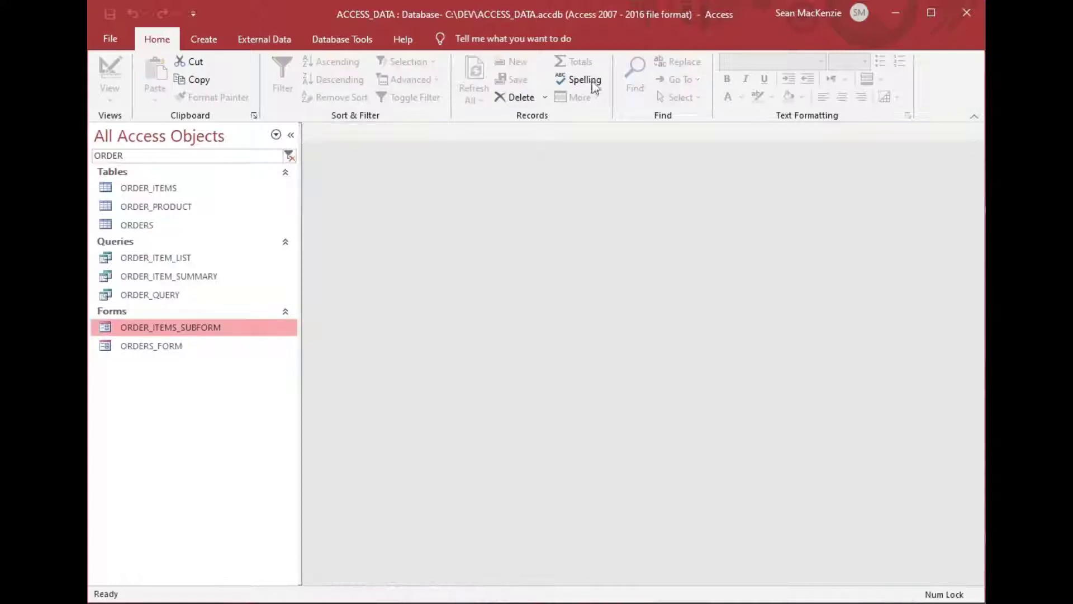
click(193, 46)
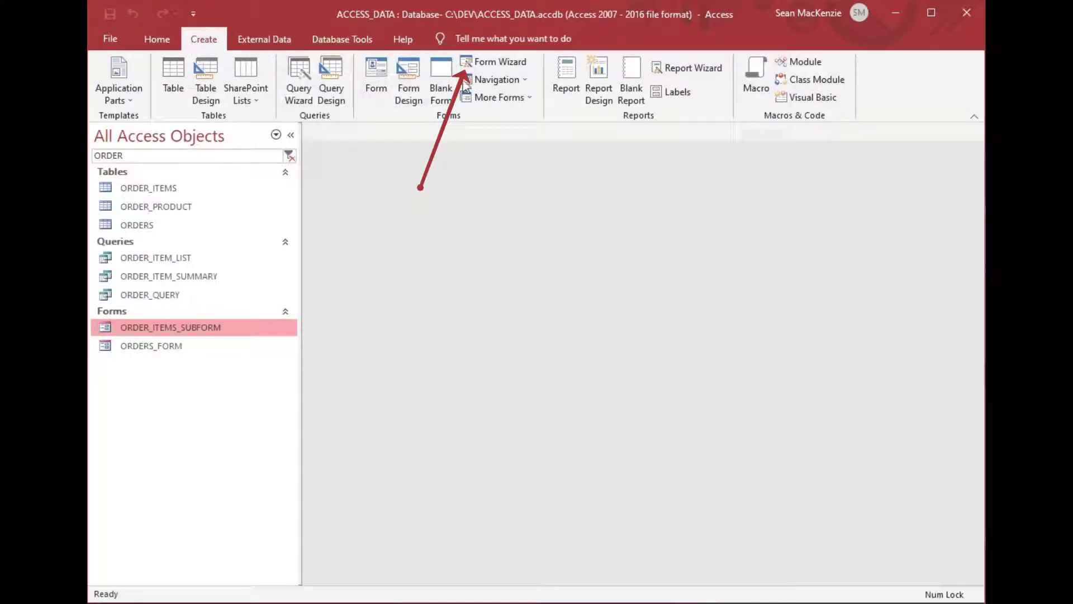
click(484, 66)
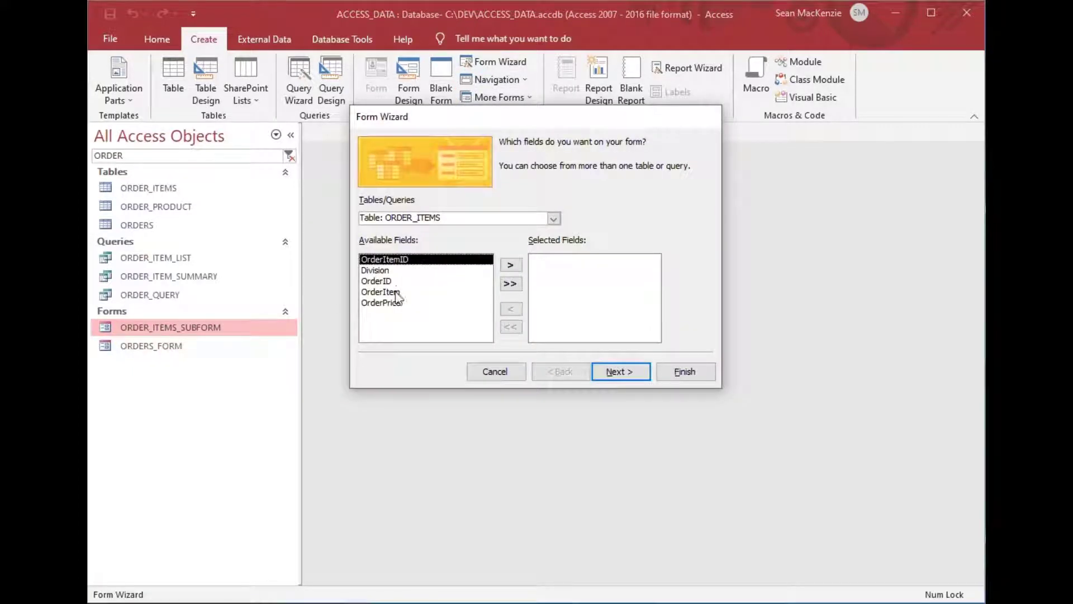
click(554, 218)
click(487, 240)
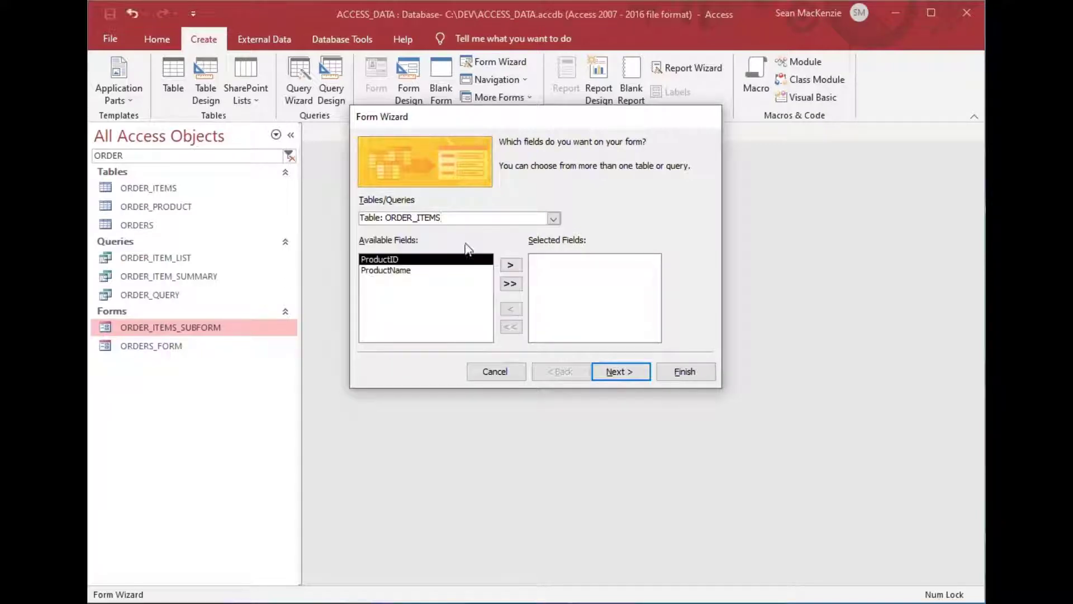
click(509, 284)
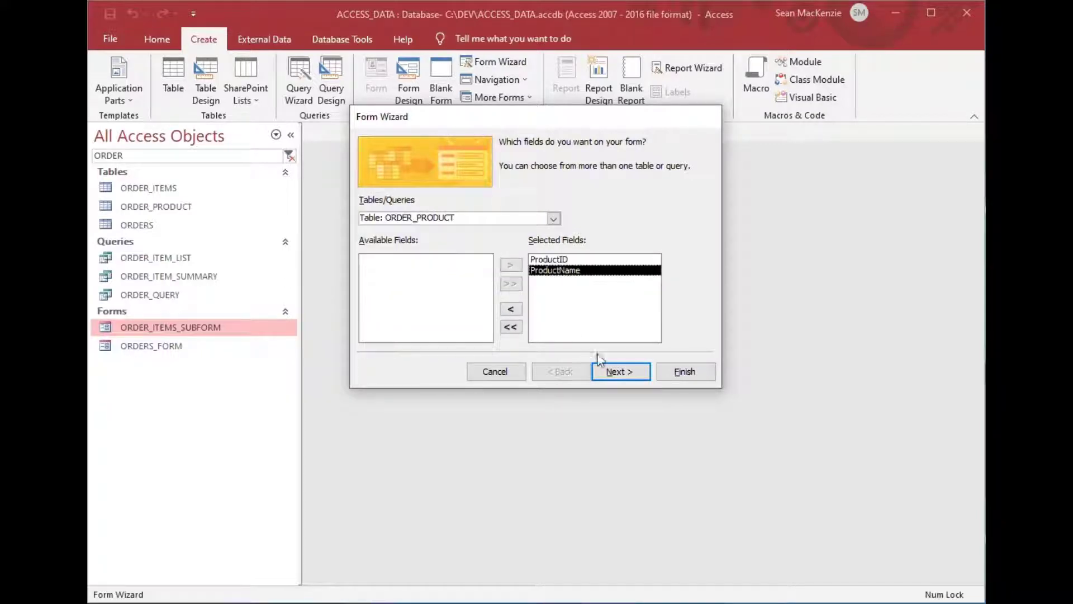
Choose a tabular layout, title the form ORDER_PRODUCT_SUBFORM, and finish the wizard
click(629, 373)
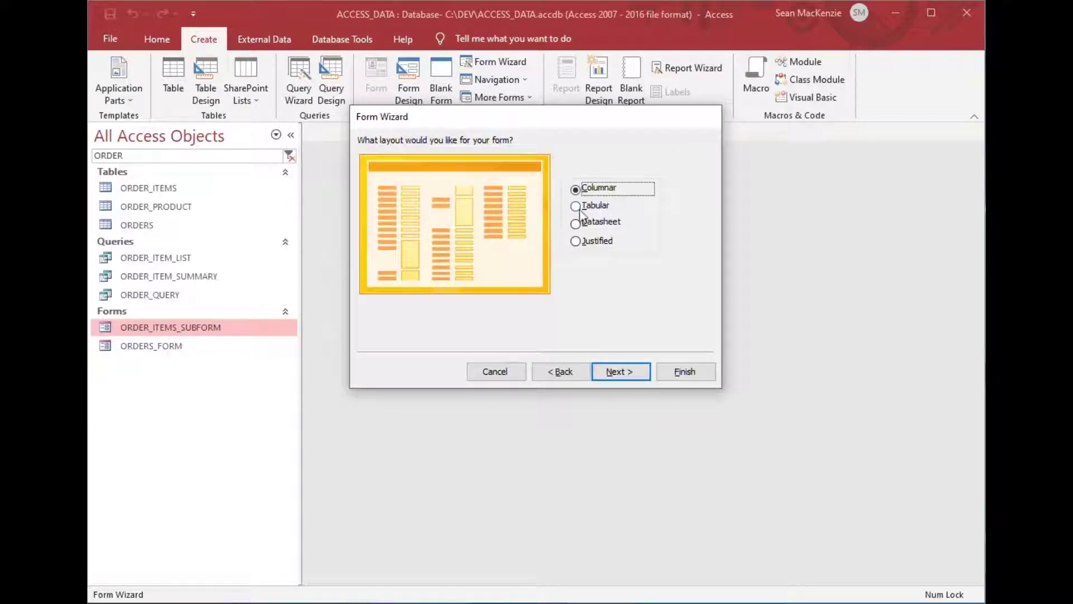
click(577, 207)
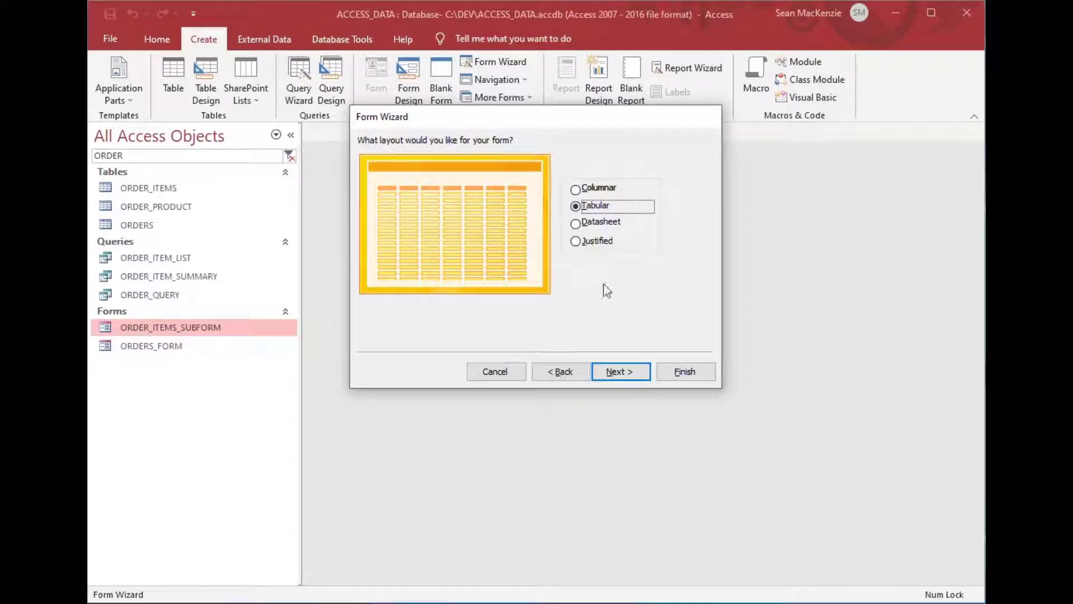
click(621, 371)
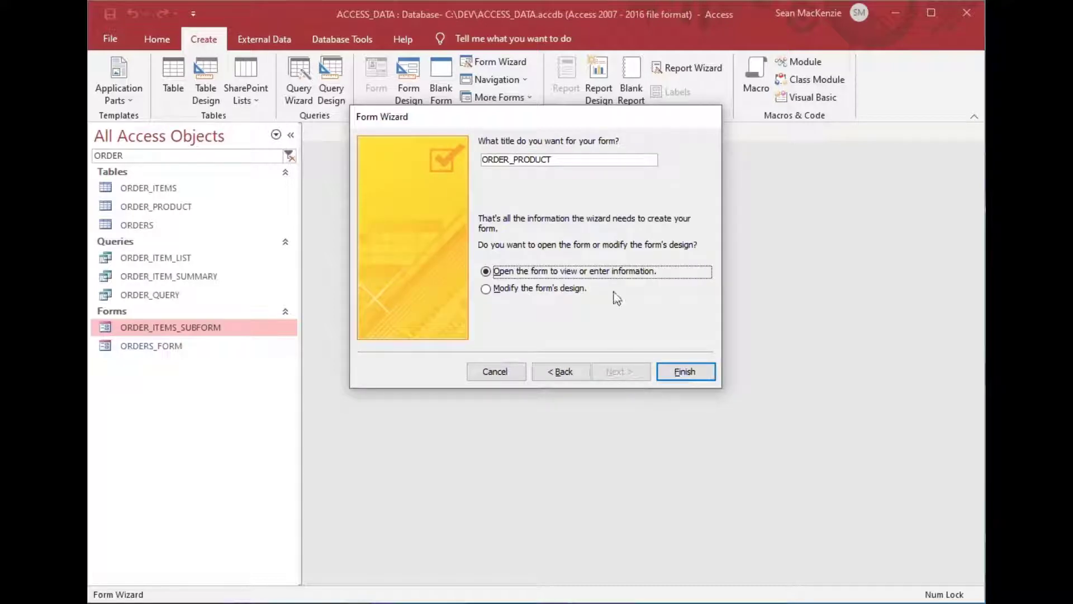
click(588, 160)
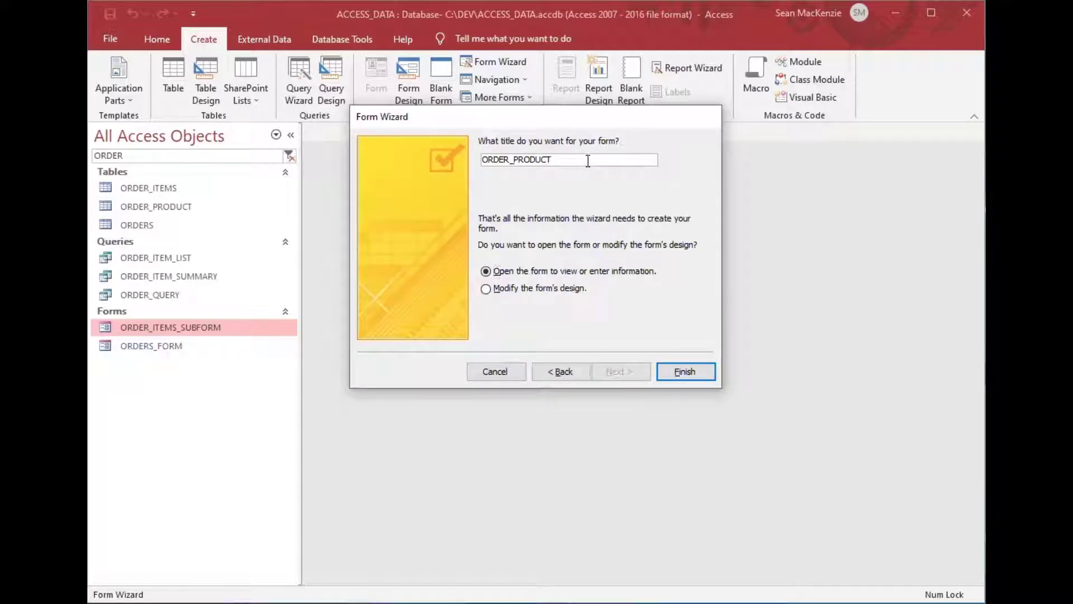
text(_su)
key(BackSpace)
key(BackSpace)
key(Caps_Lock)
text(S)
click(688, 371)
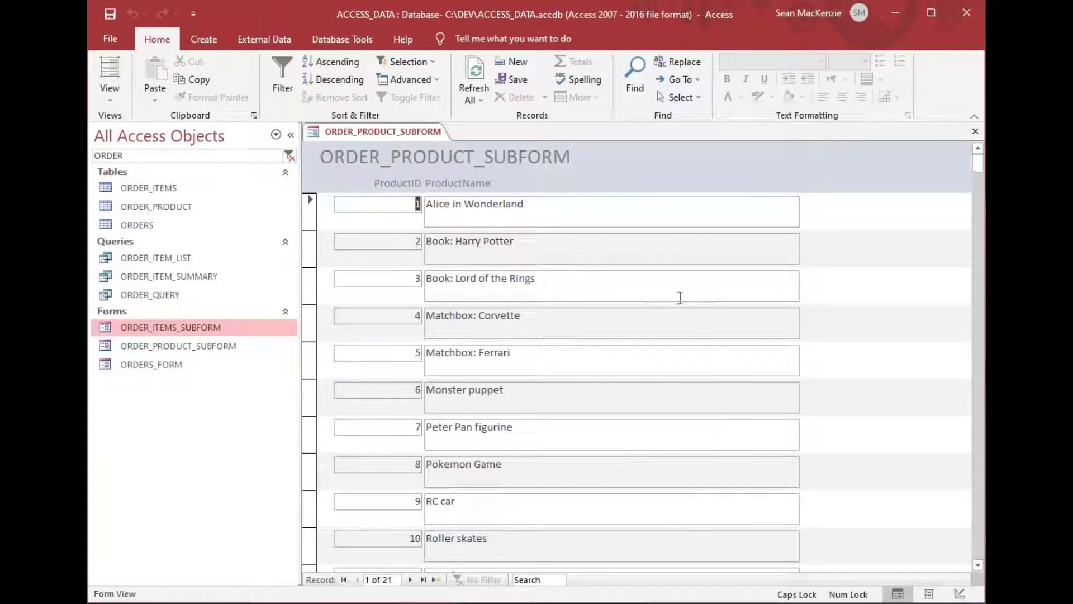
Scroll through the 21 product records and back to the top
scroll(657, 324, down, 3)
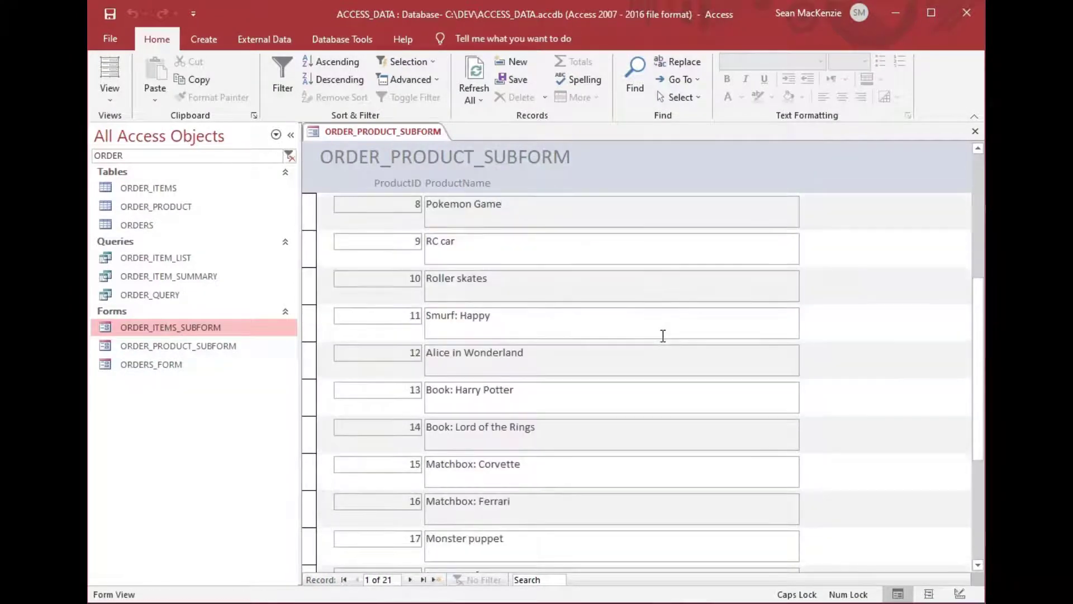
scroll(668, 329, up, 3)
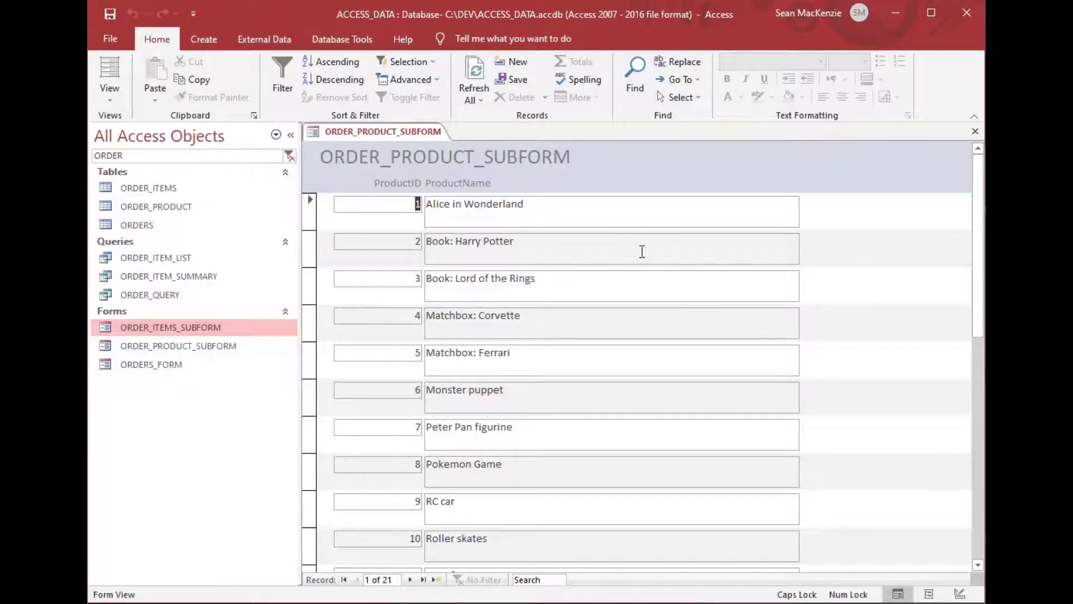
In Design View, delete the header title, move the column headings up, and shrink the Form Header
click(110, 92)
click(139, 190)
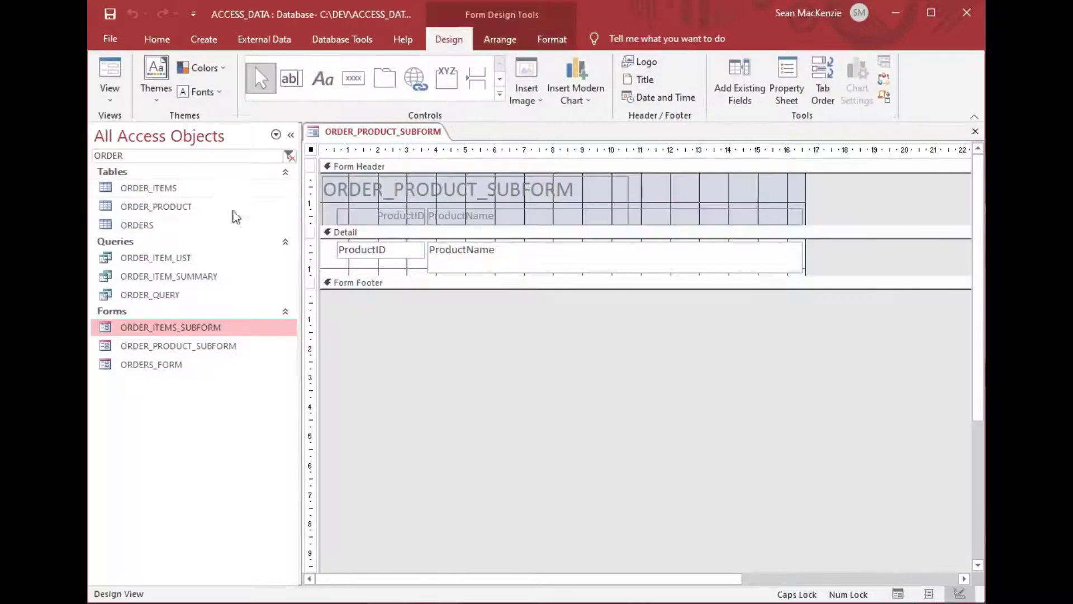
click(570, 199)
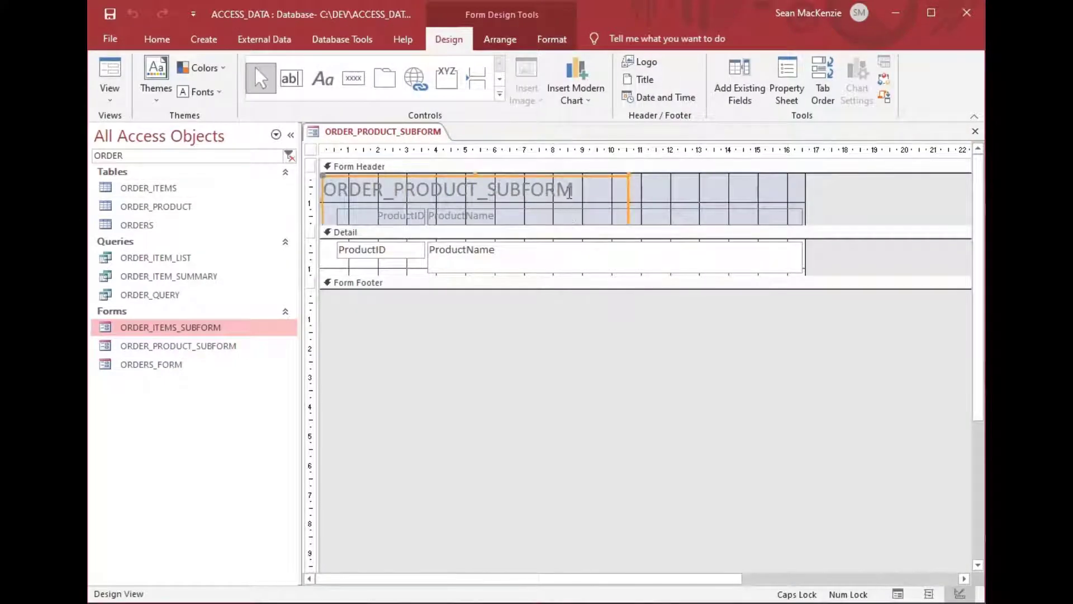
key(Delete)
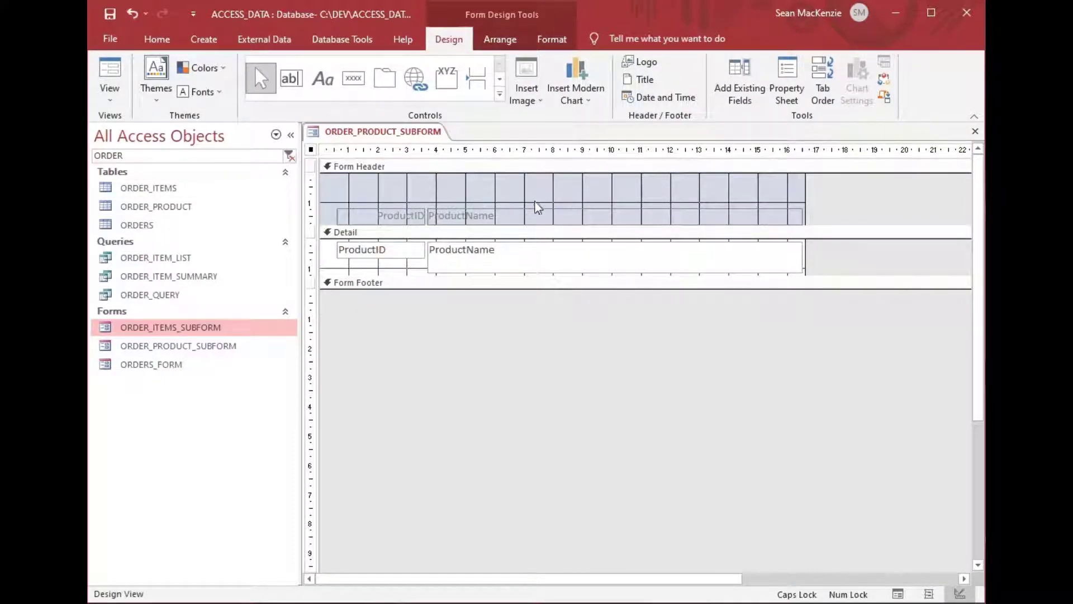
click(308, 213)
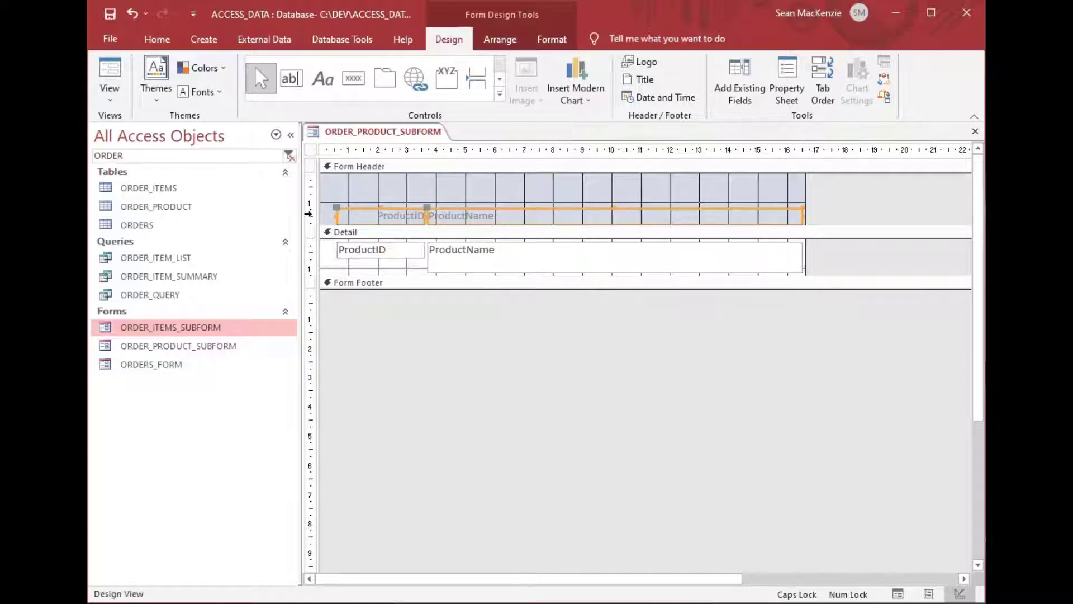
key(Up)
key(Up)
key(Up)
key(Up)
key(Up)
key(Up)
key(Up)
key(Up)
key(Up)
key(Up)
key(Up)
key(Up)
key(Up)
key(Up)
key(Up)
key(Up)
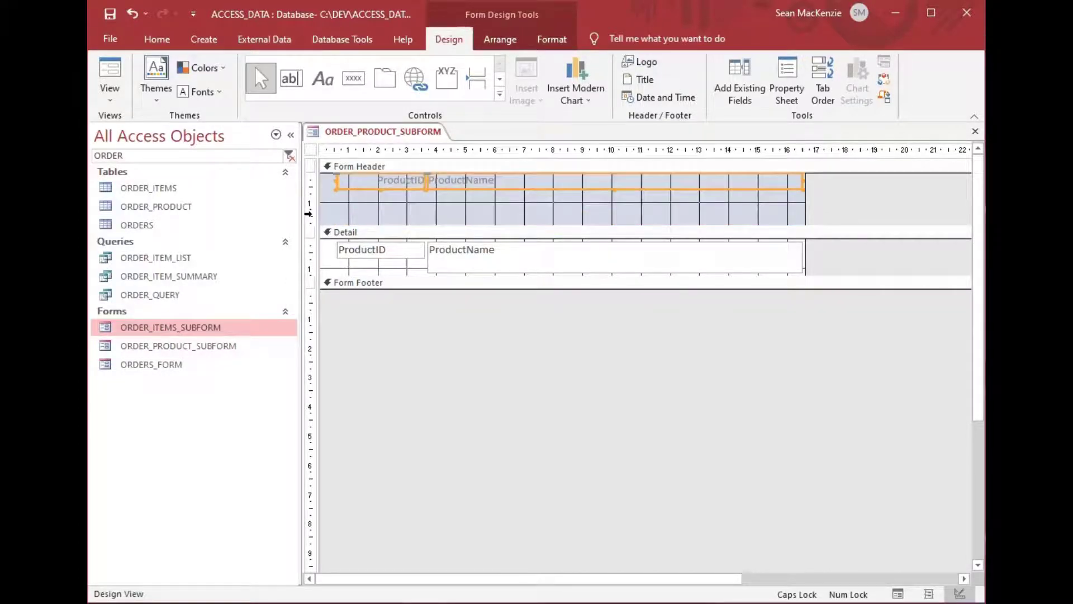
drag(469, 225, 472, 191)
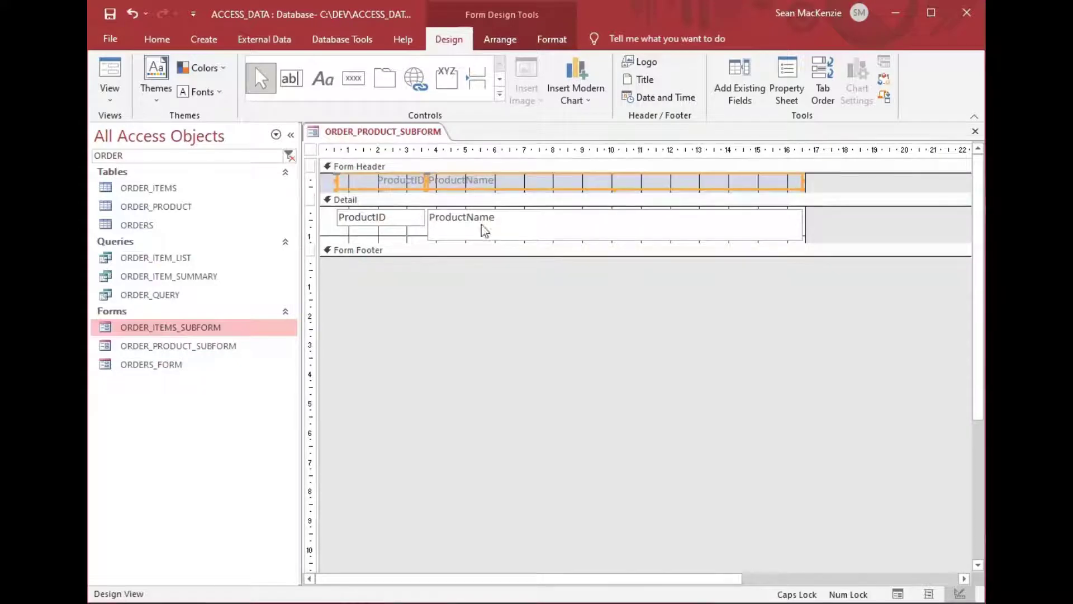
Shorten the ProductName text box, then close the subform and save the changes
click(561, 238)
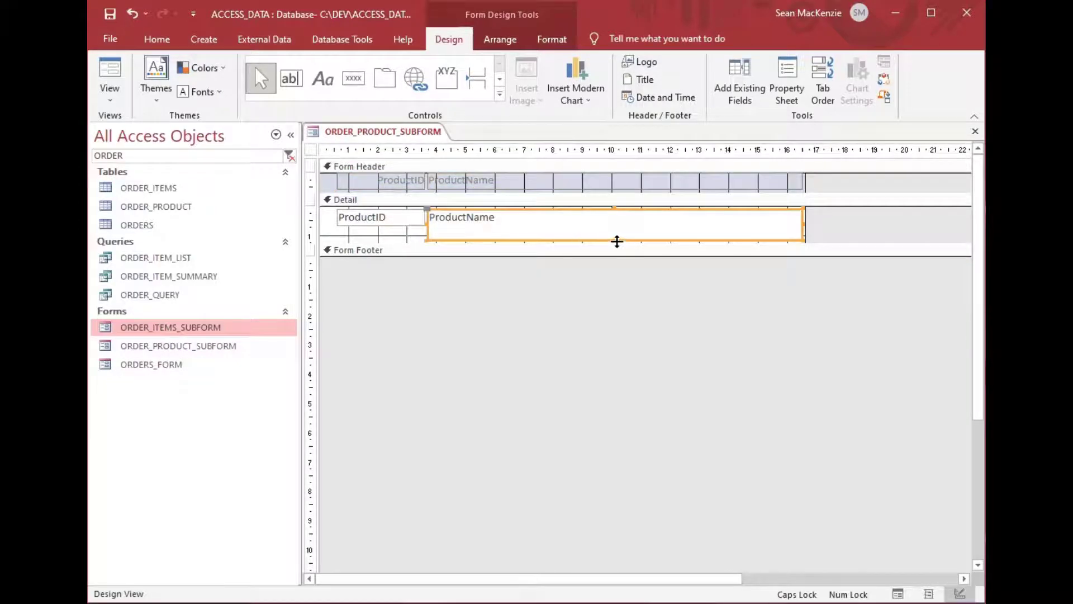
drag(615, 239, 671, 228)
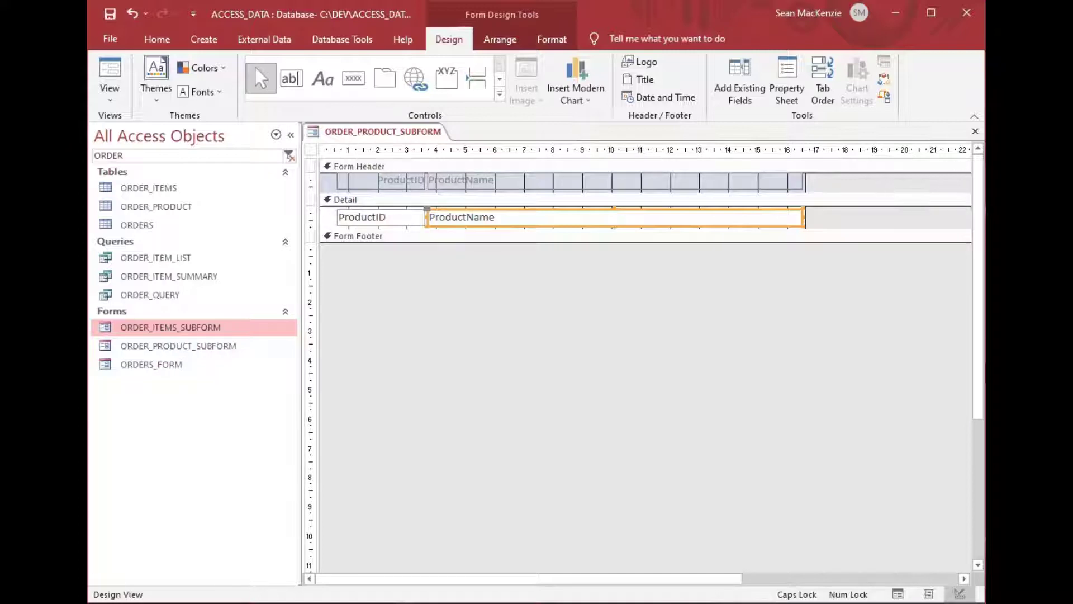
click(975, 131)
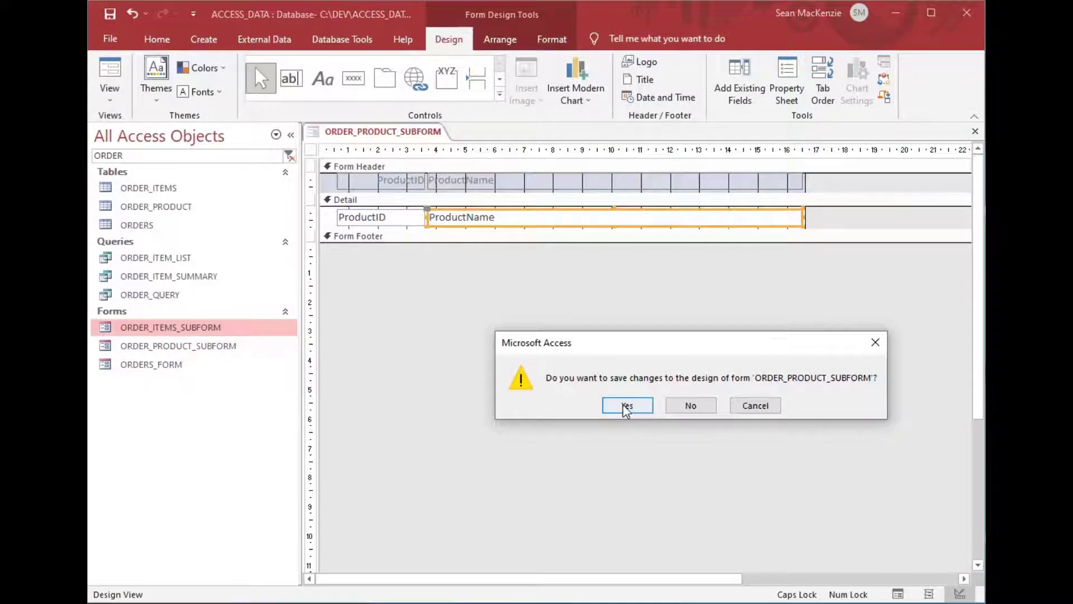
click(621, 410)
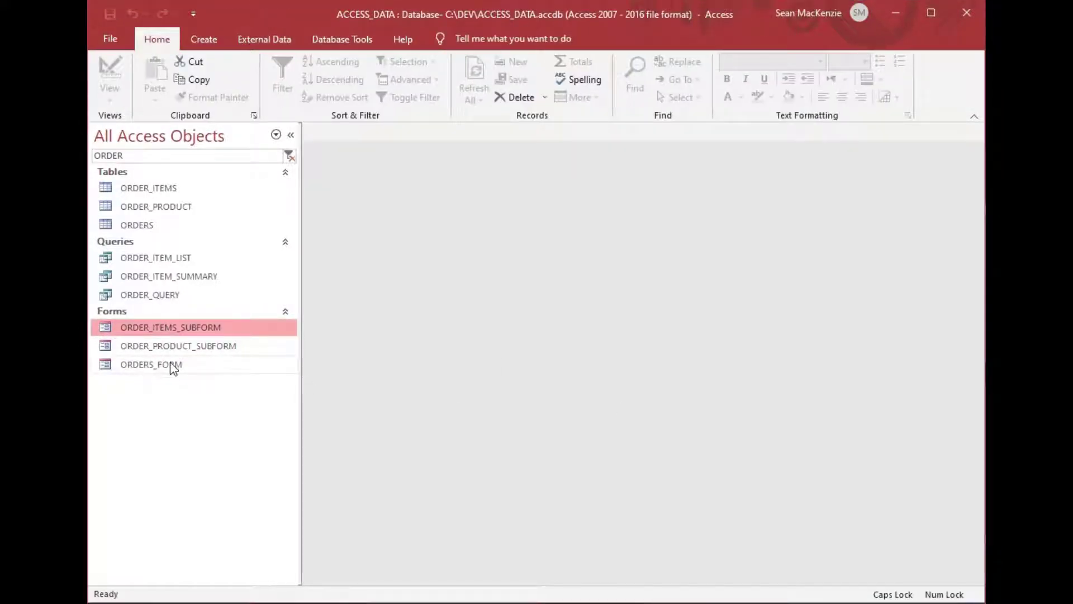
Open ORDERS_FORM in Design View from the Navigation Pane and select its tab control
click(117, 350)
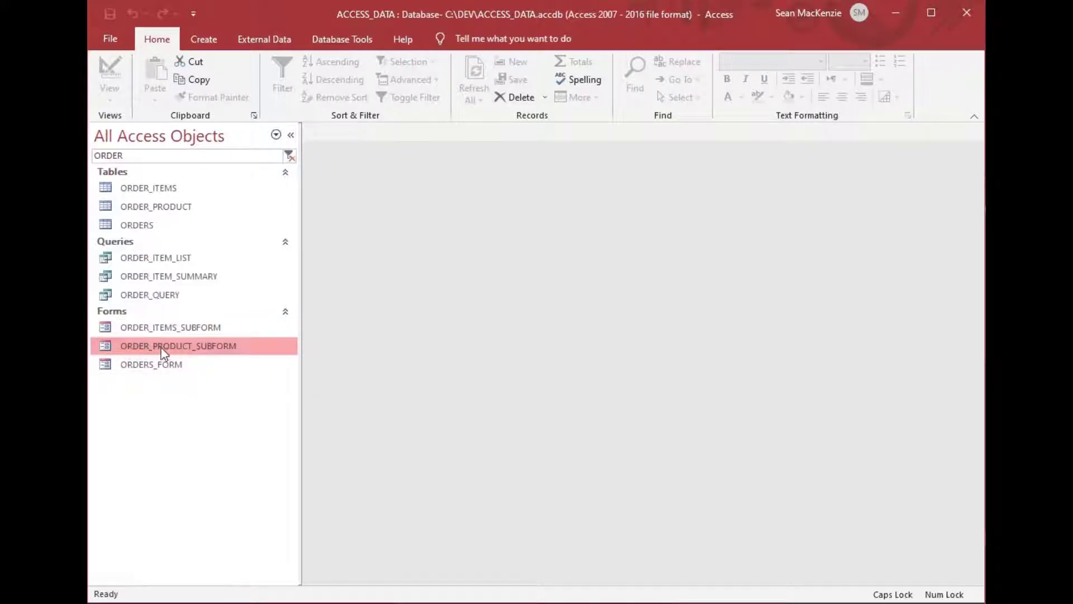
click(126, 366)
right_click(126, 366)
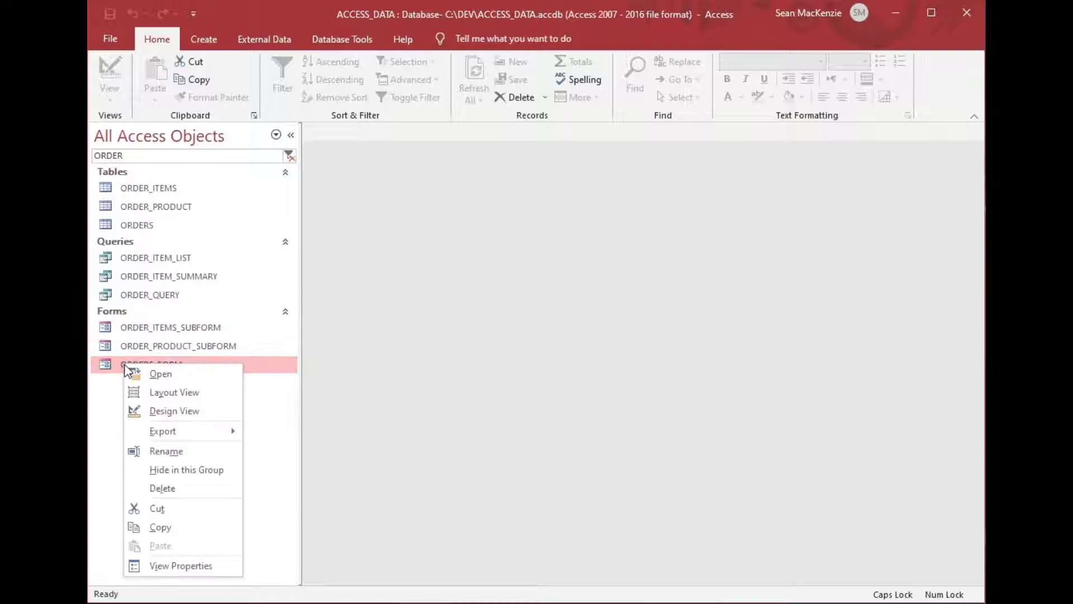
click(157, 410)
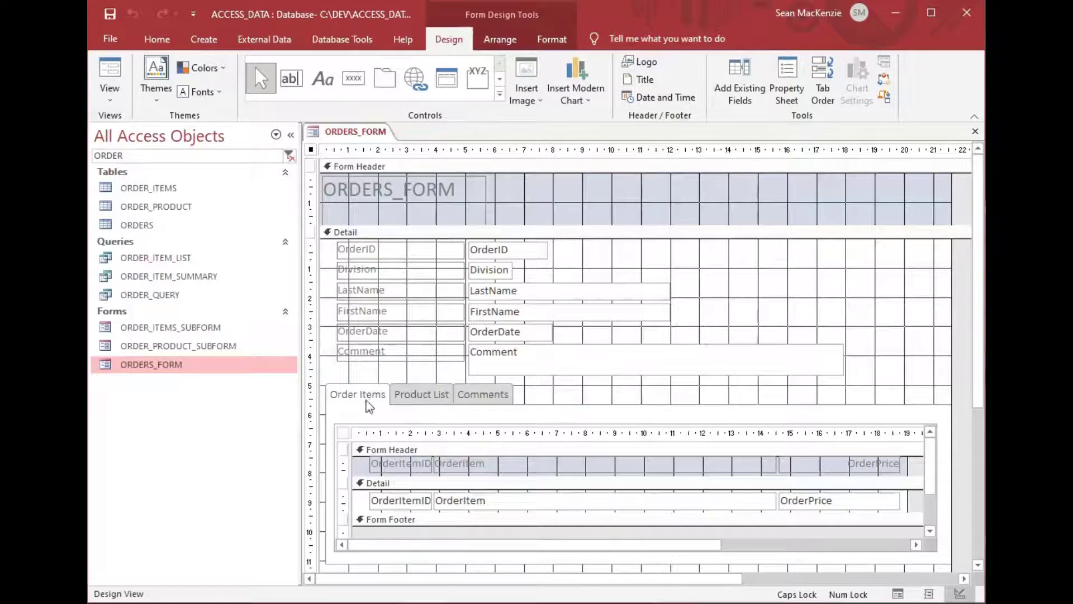
click(426, 392)
Place ORDER_PRODUCT_SUBFORM on the Product List page, enlarge it across the page, and delete its label
click(423, 395)
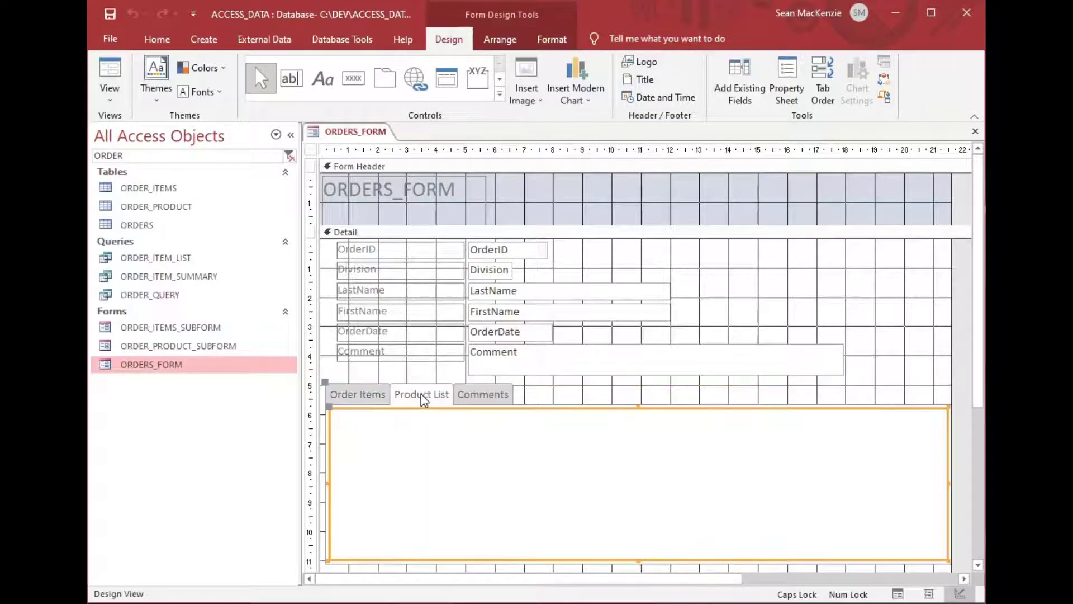
click(115, 348)
drag(116, 348, 357, 475)
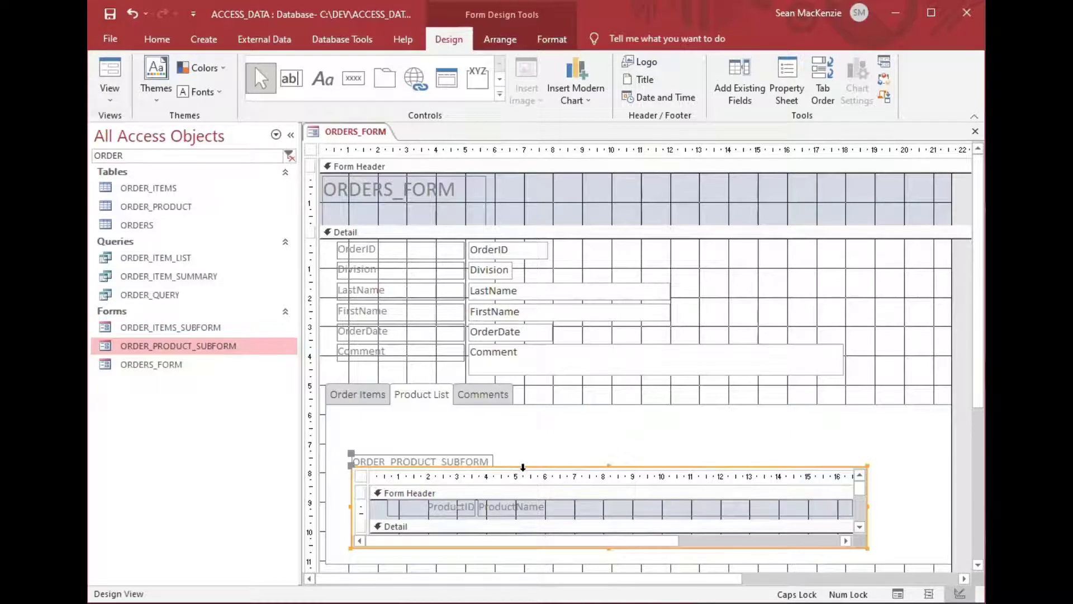
drag(523, 467, 505, 431)
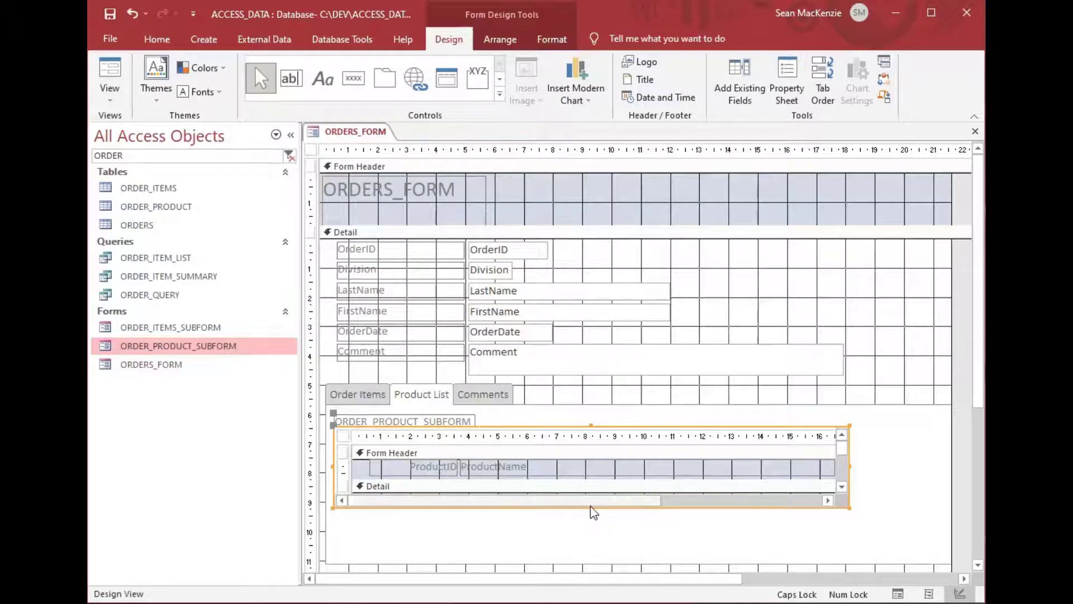
drag(591, 507, 590, 550)
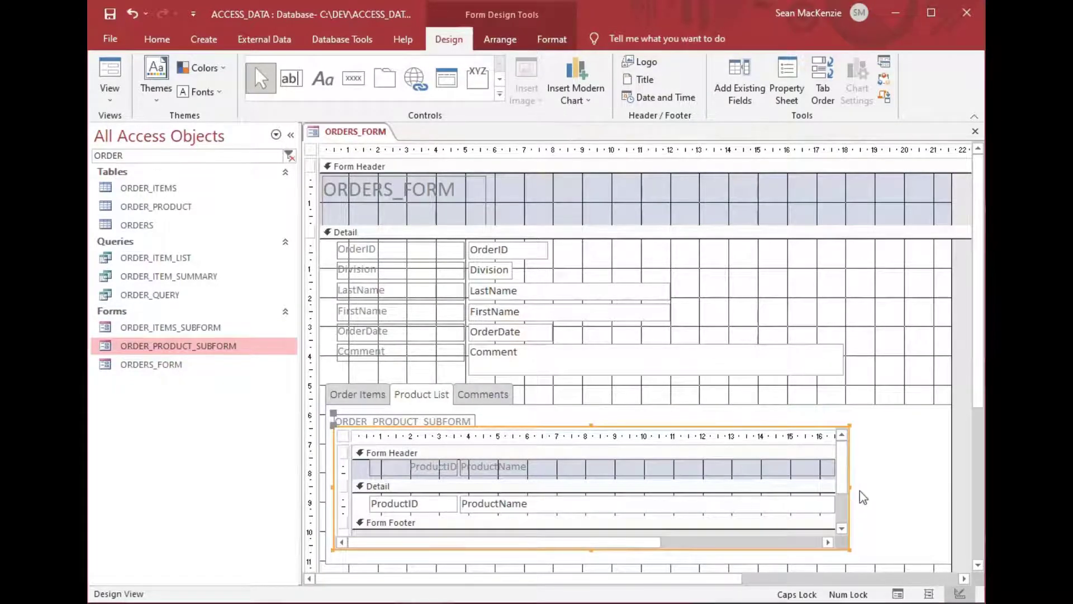
drag(850, 489, 934, 480)
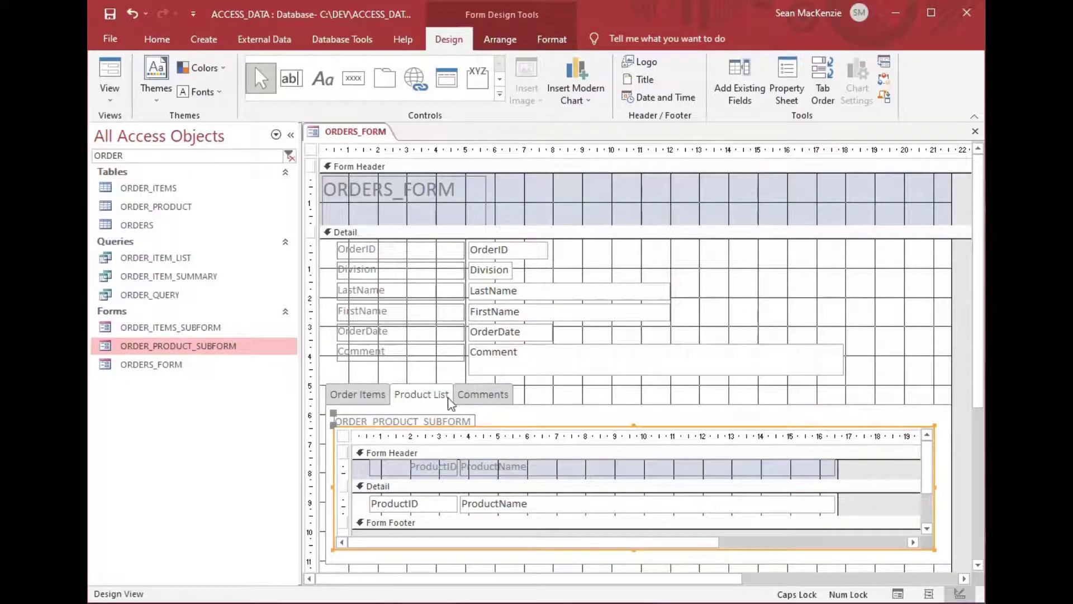
click(415, 423)
key(Delete)
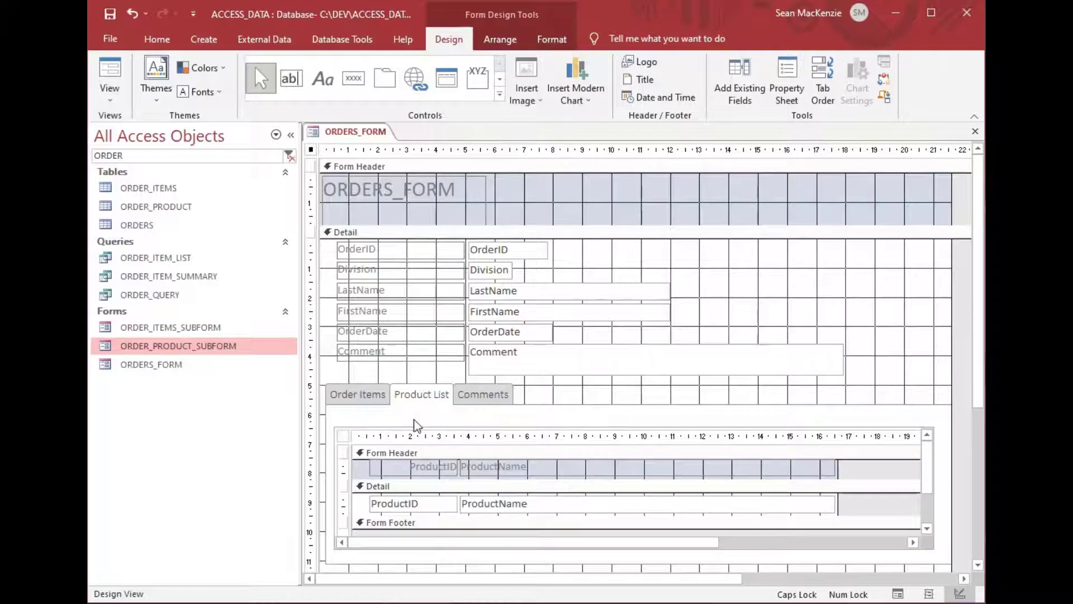
Compare the Order Items and Product List pages and nudge the product subform slightly upward
click(354, 396)
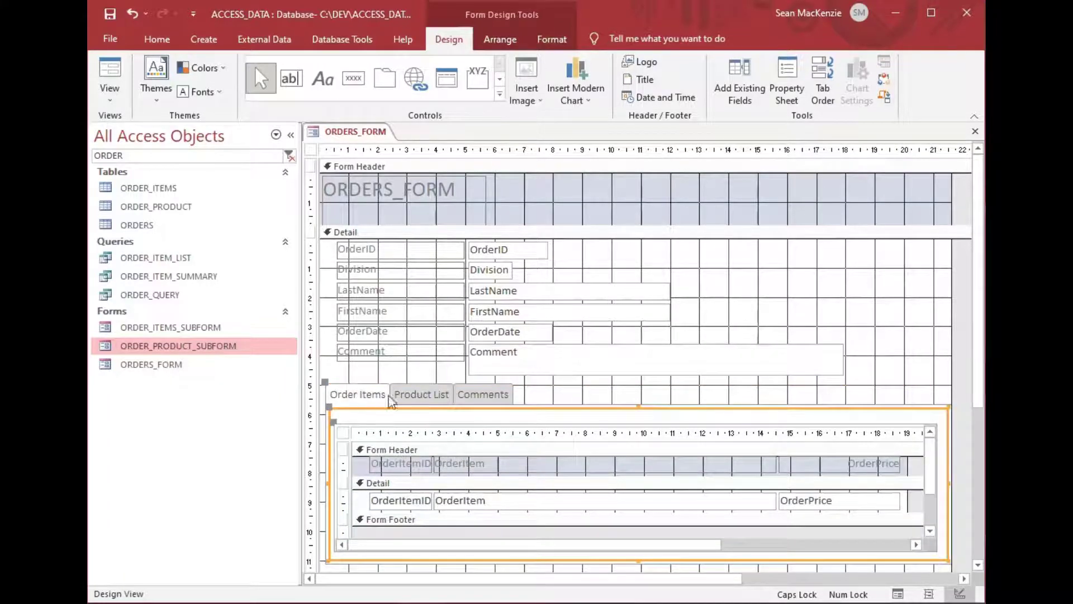
click(427, 398)
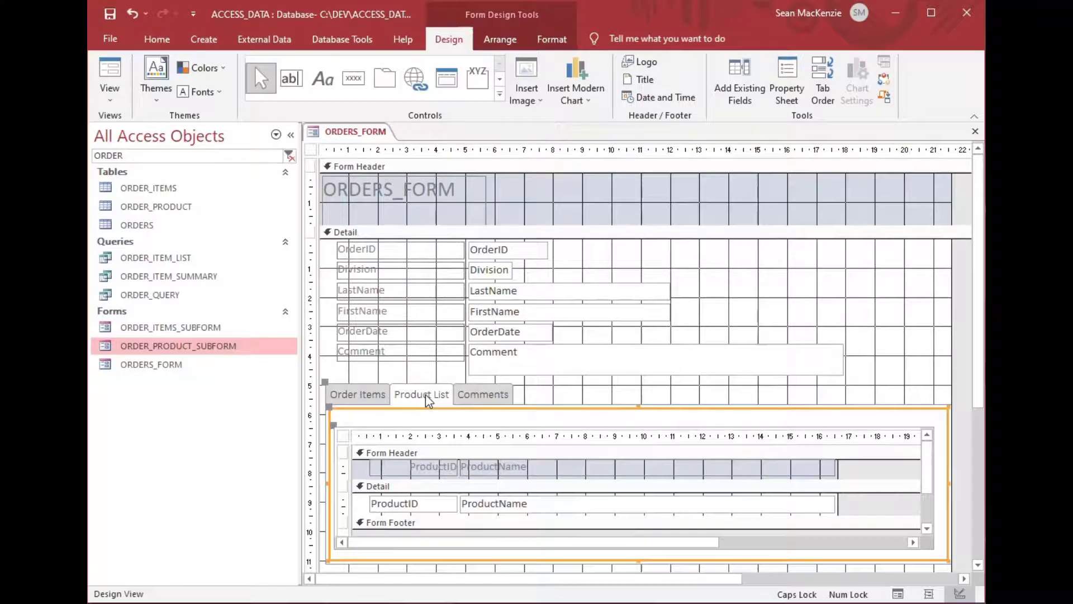
click(372, 397)
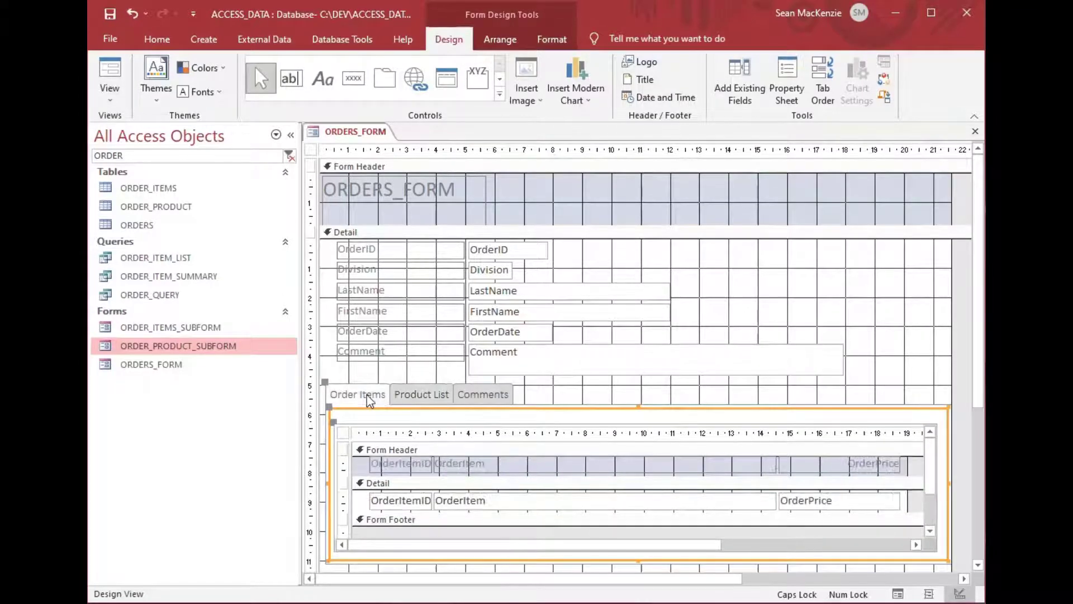
click(406, 398)
click(437, 426)
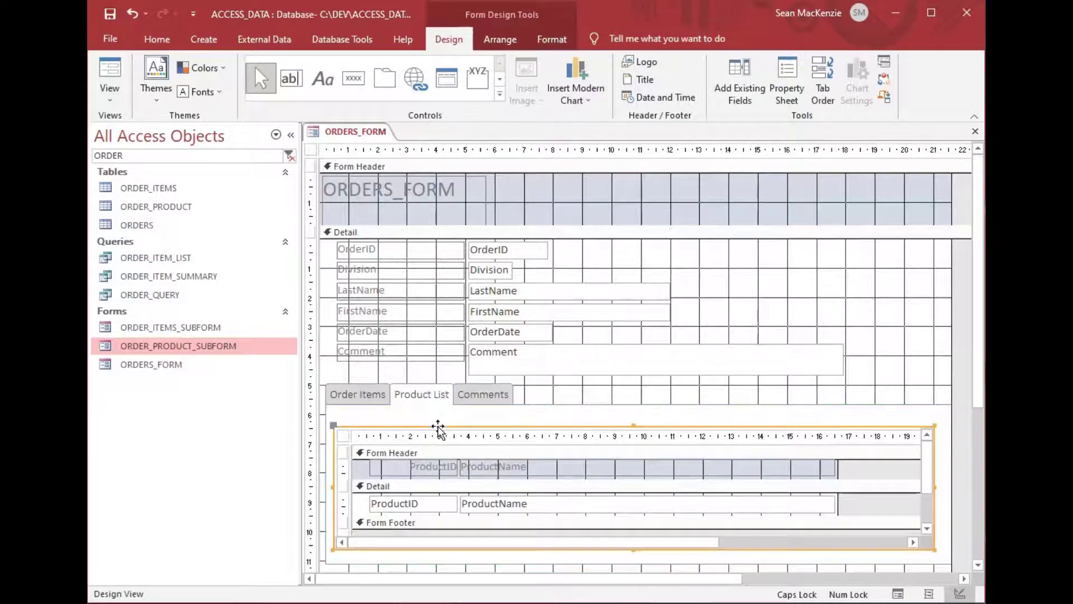
drag(438, 426, 438, 423)
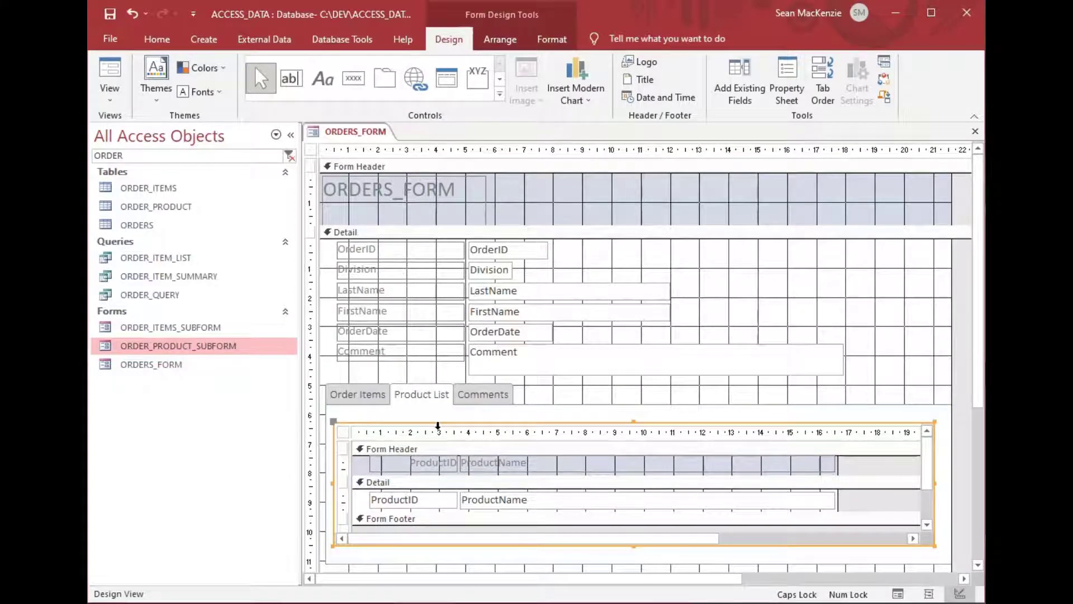
click(364, 395)
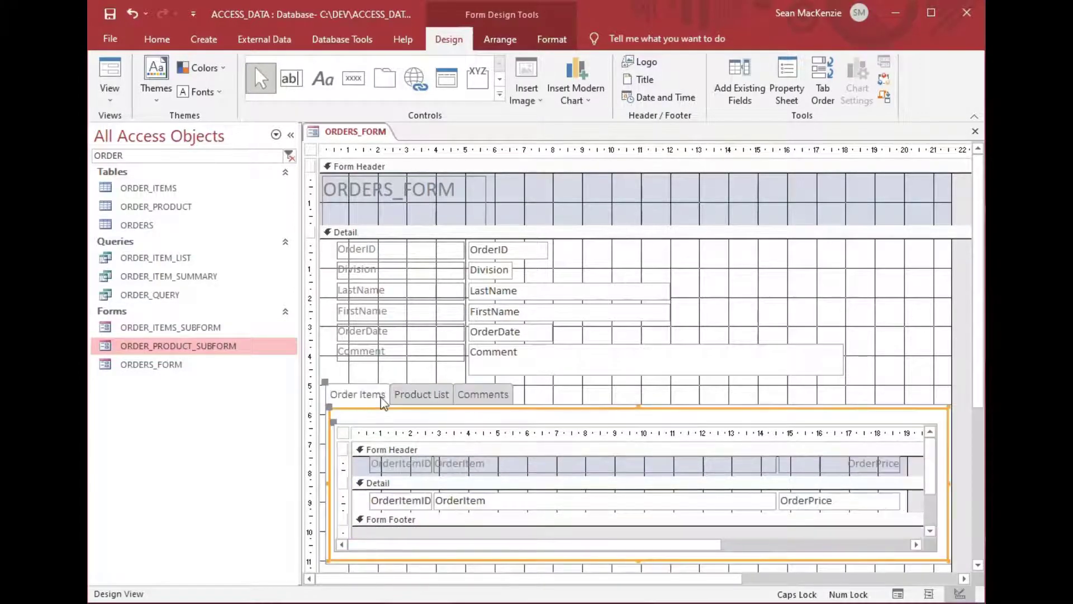
click(420, 396)
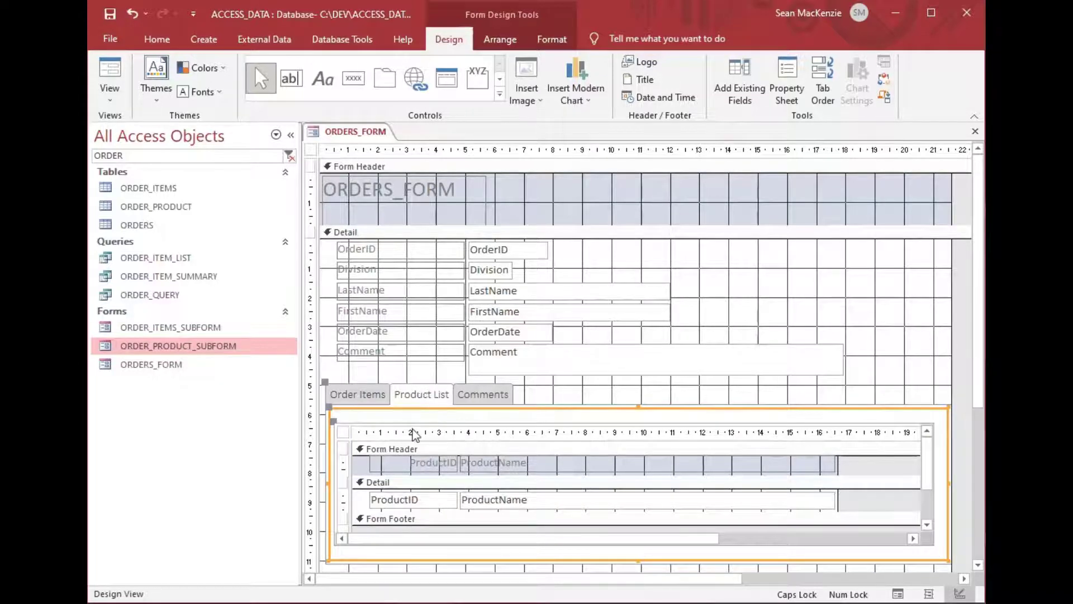
click(778, 330)
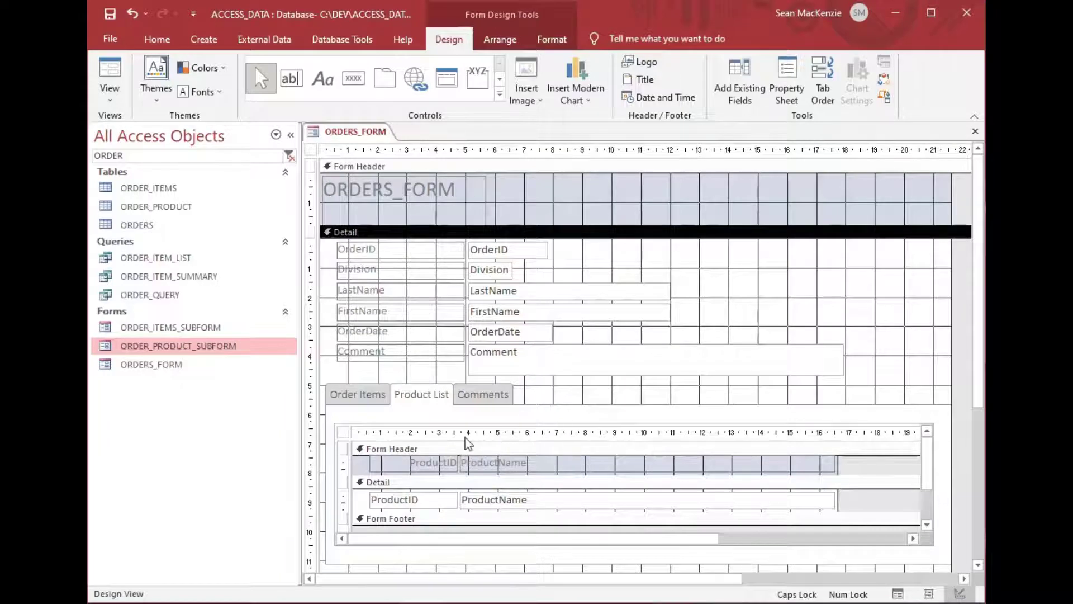
click(494, 425)
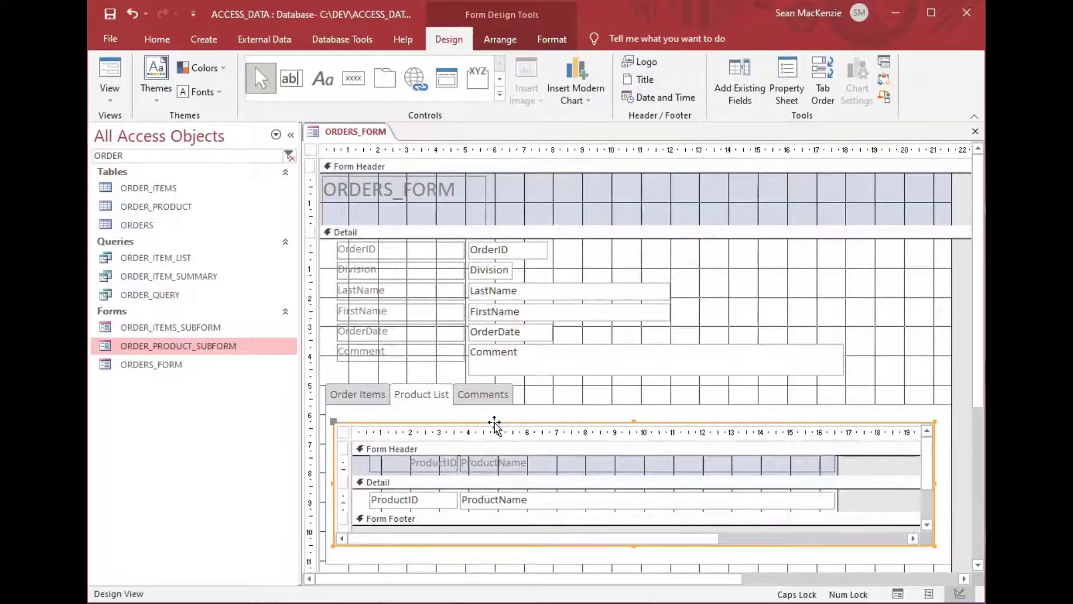
right_click(494, 425)
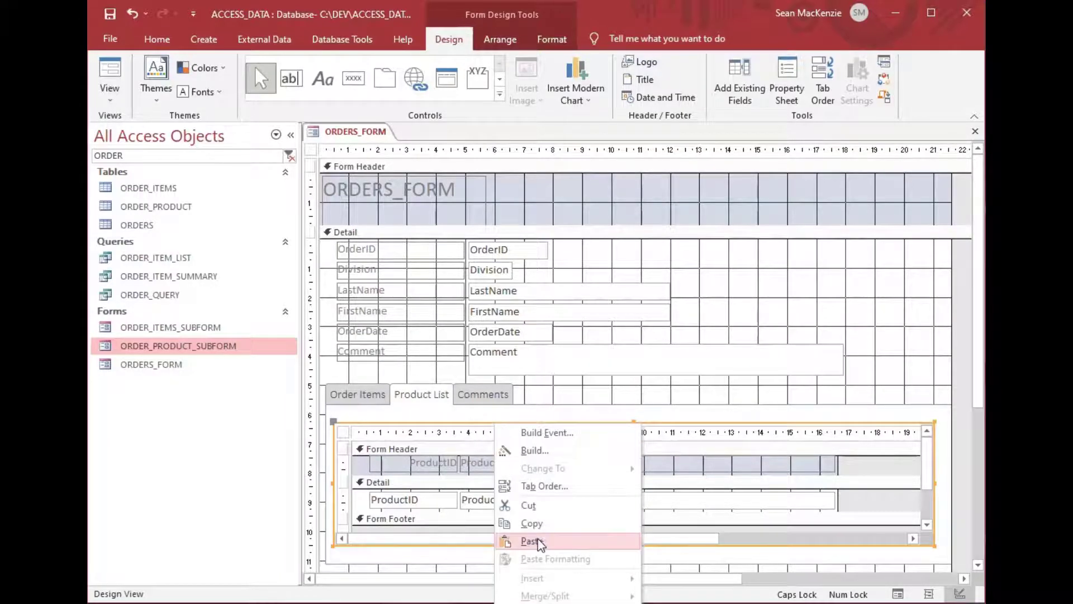
click(486, 415)
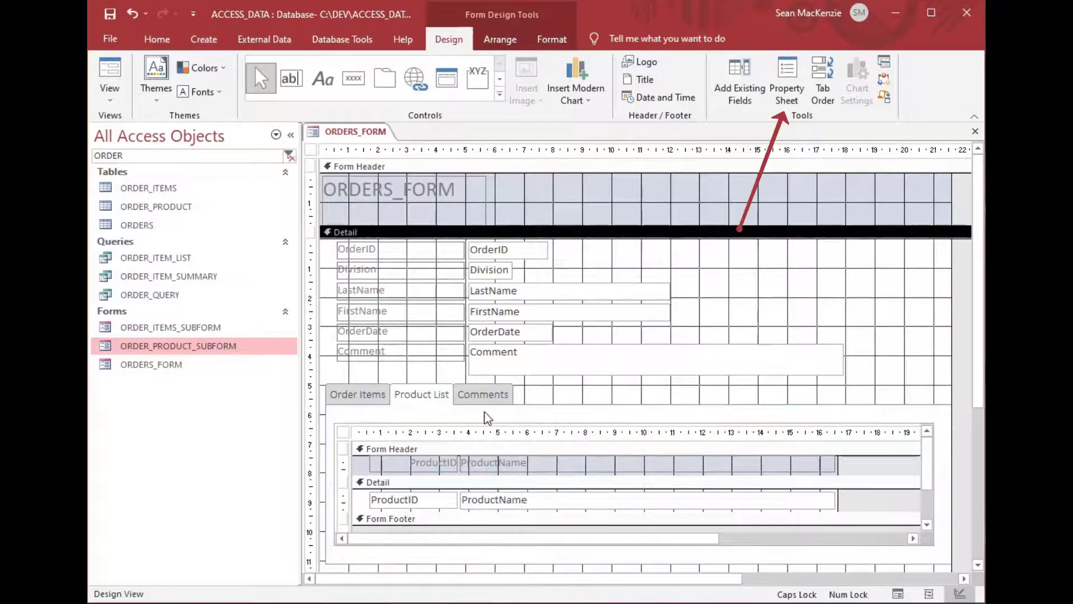
click(513, 440)
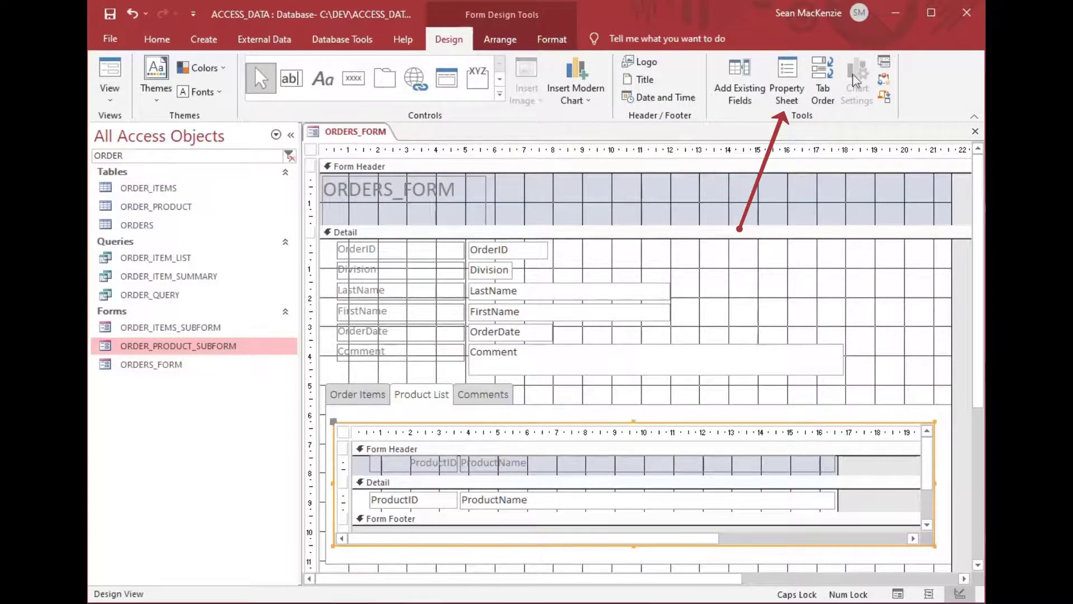
click(788, 78)
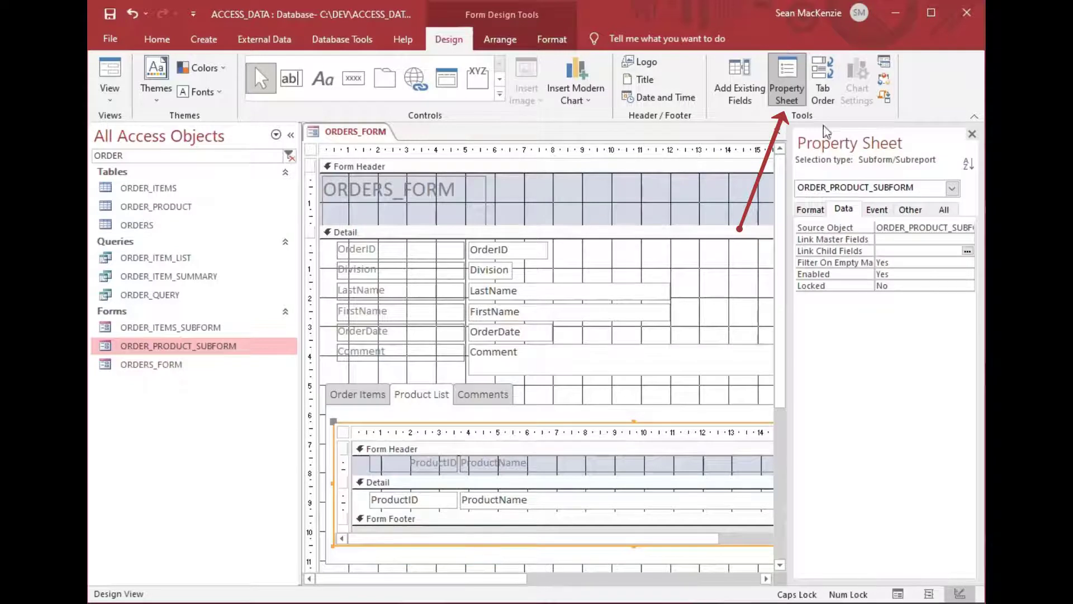
click(903, 239)
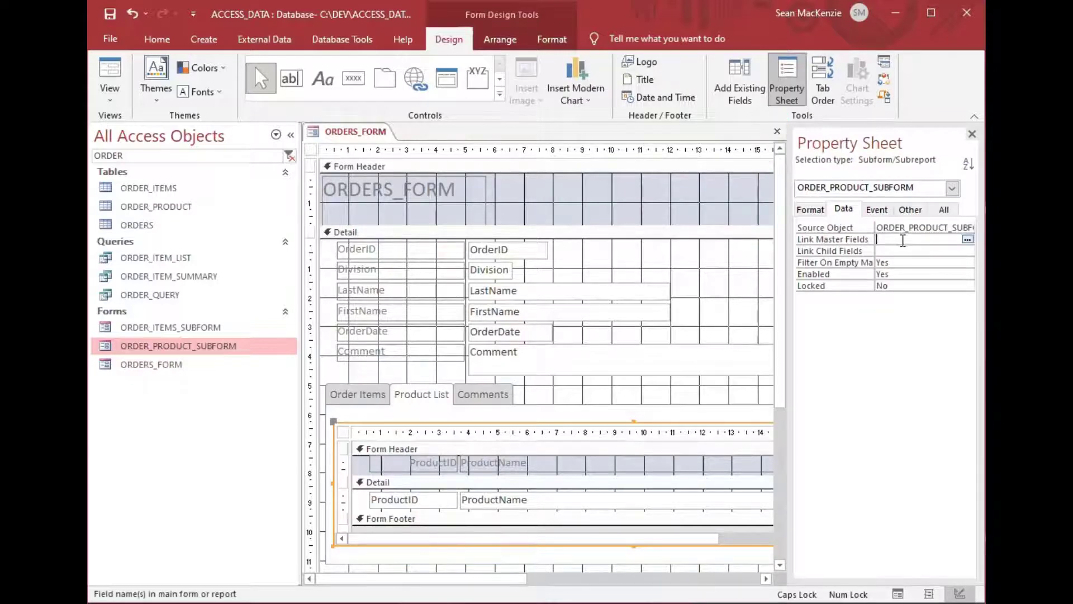
click(882, 250)
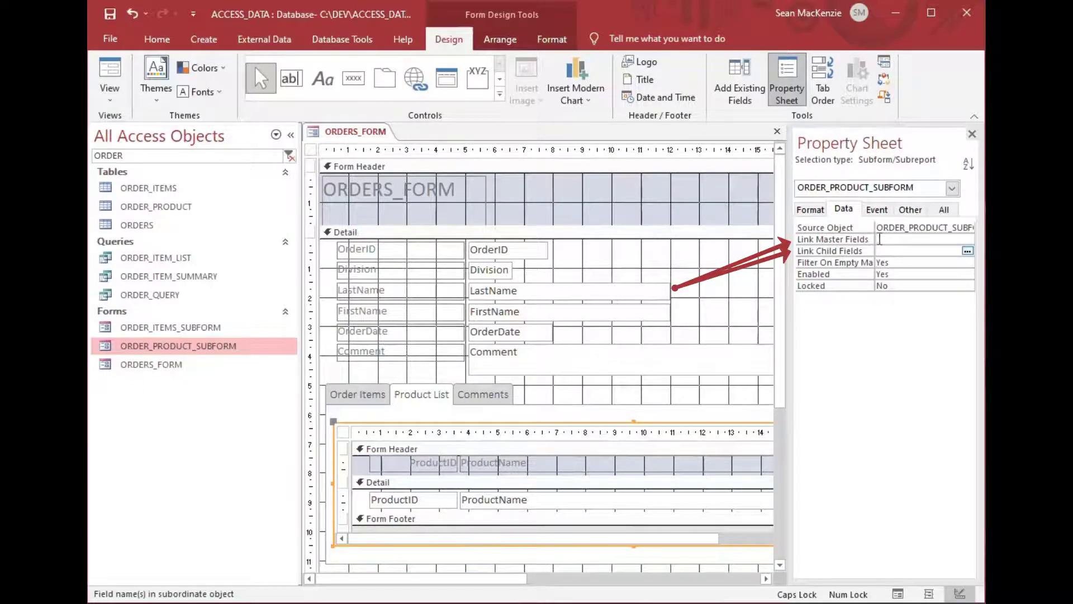
click(880, 239)
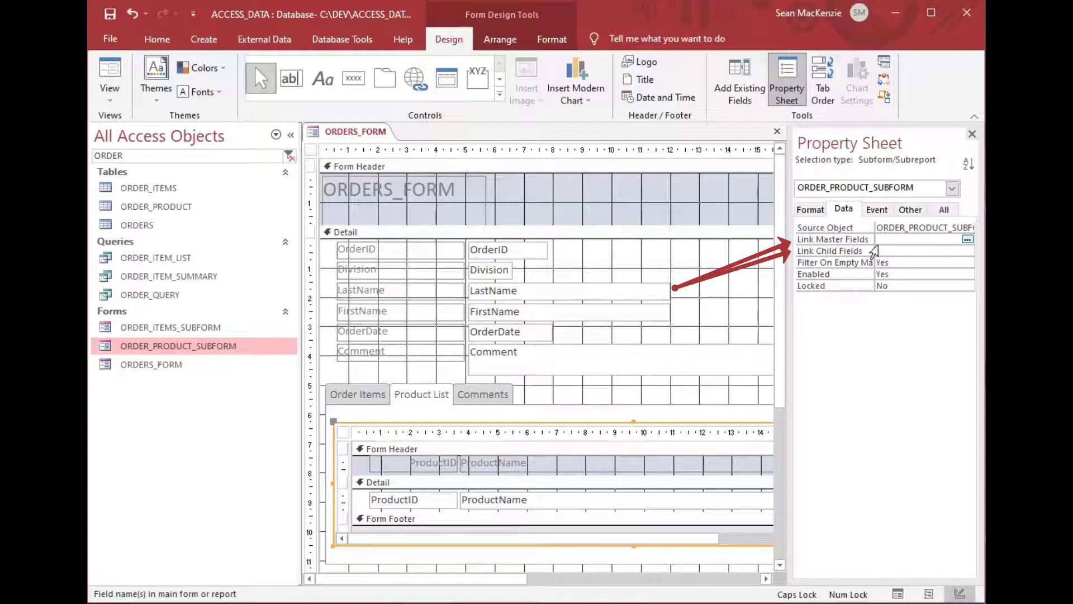
click(972, 135)
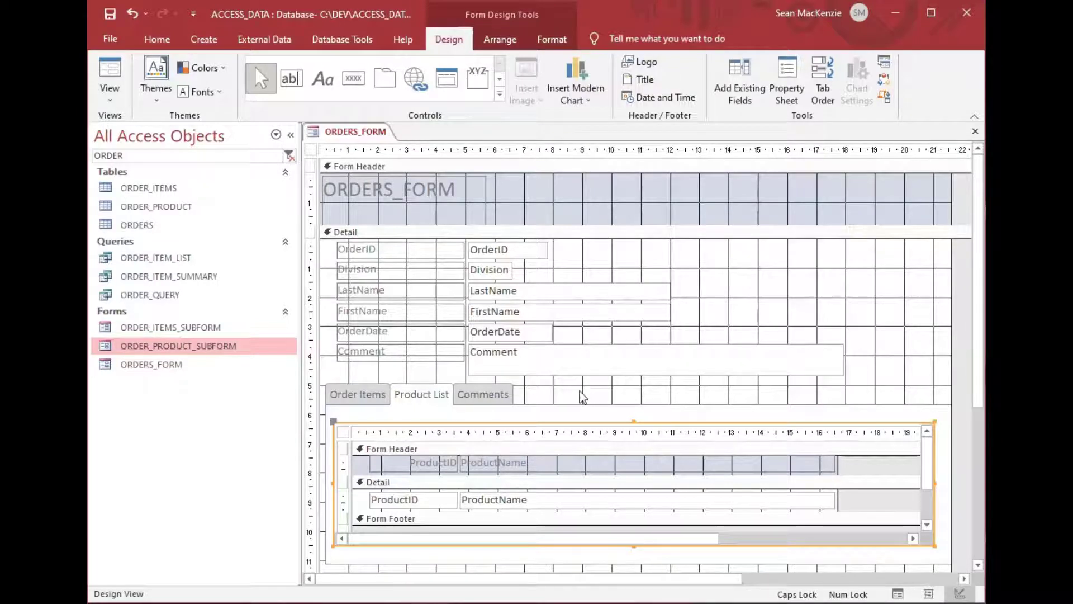
Deselect the subform and switch ORDERS_FORM to Form View
click(715, 322)
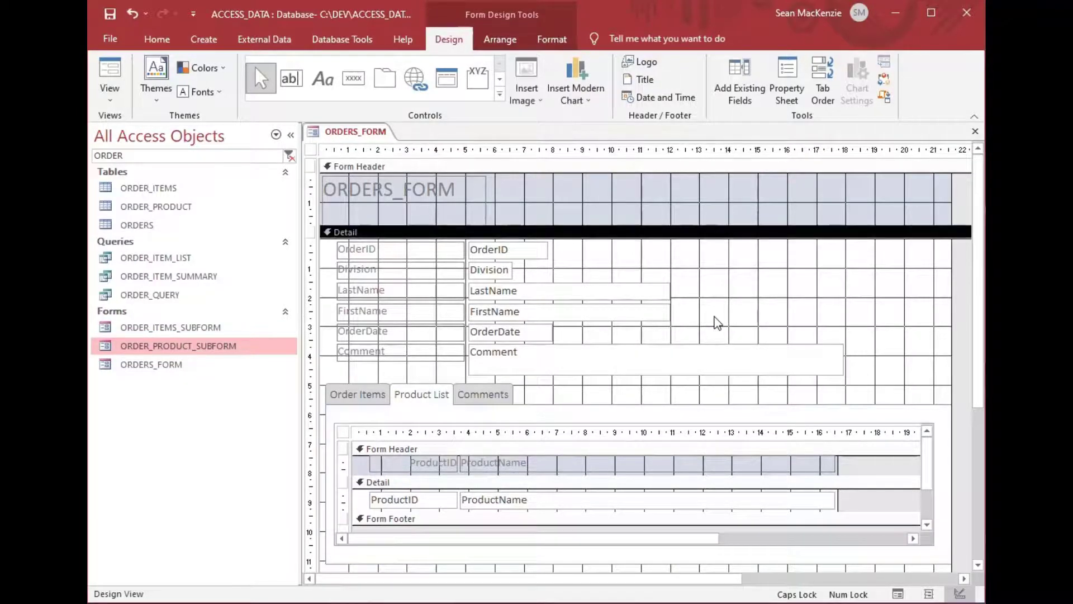
click(109, 72)
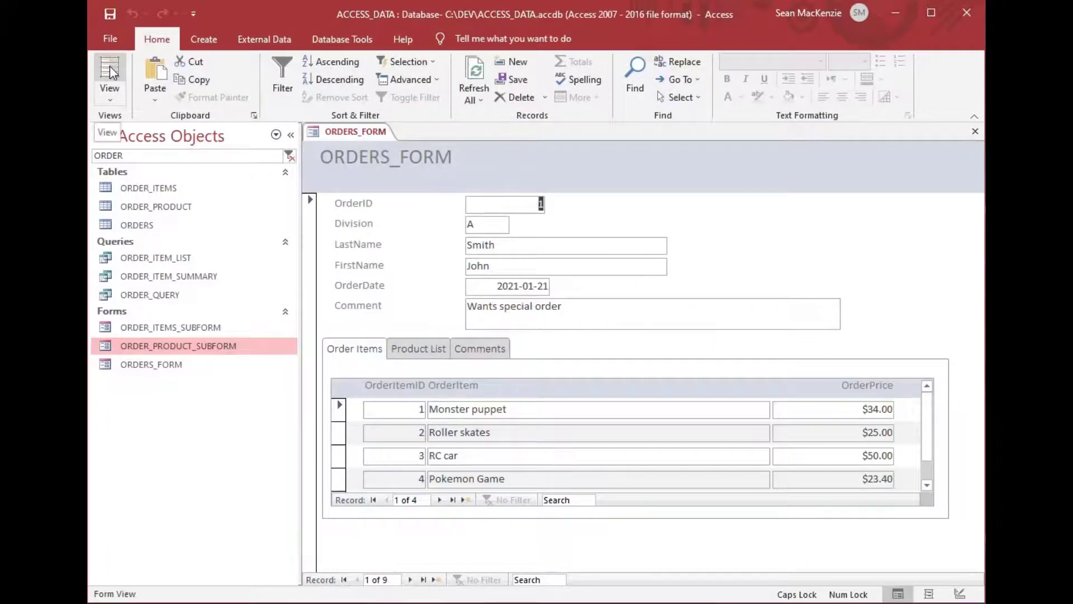
Check the Order Items, Product List and Comments pages with live data in Form View
click(355, 350)
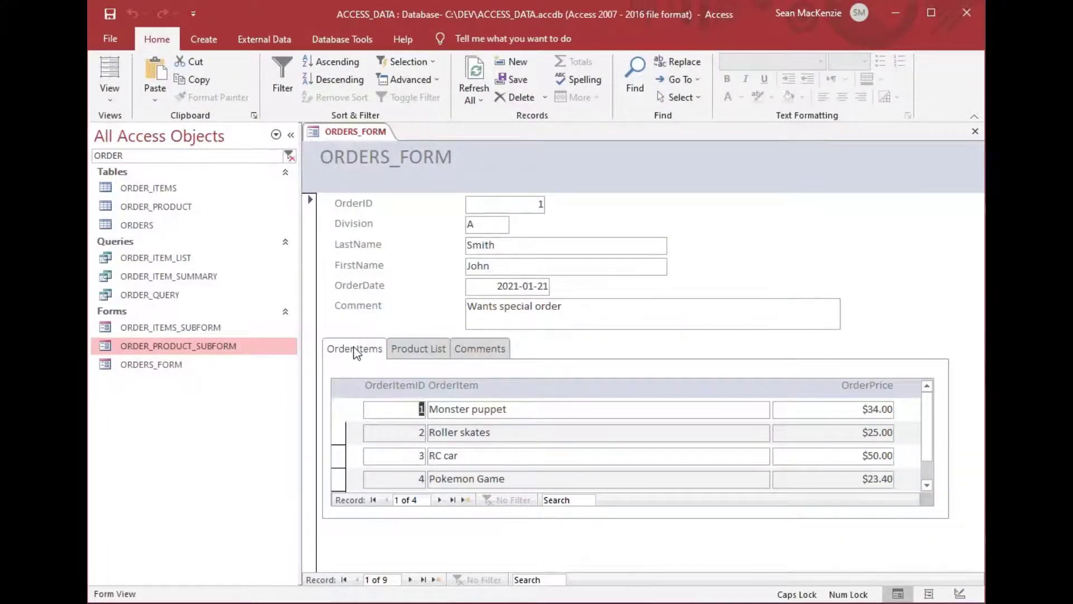
click(424, 351)
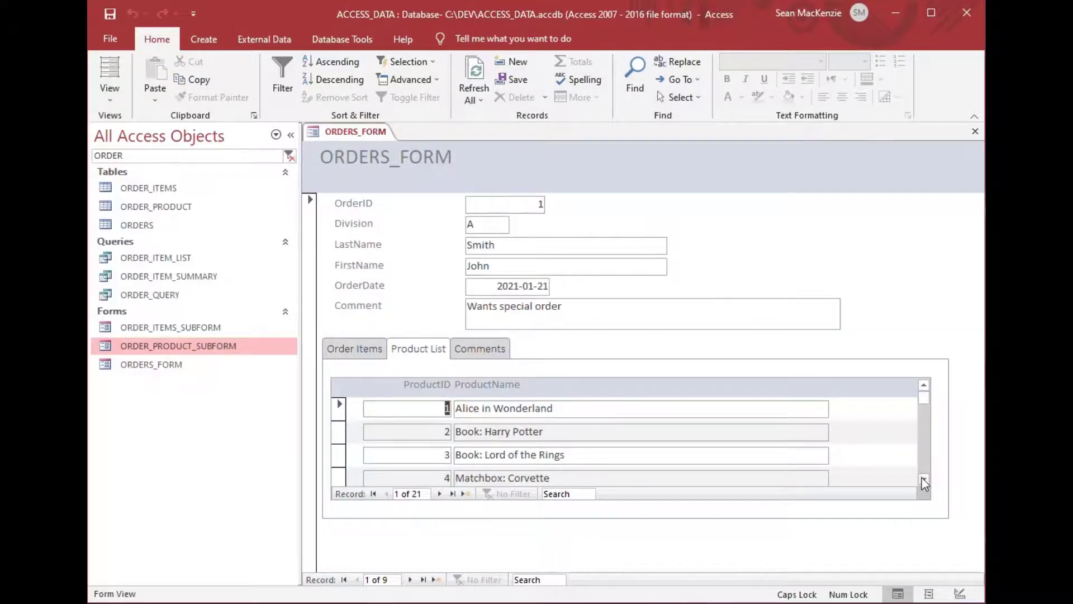
drag(924, 481, 924, 481)
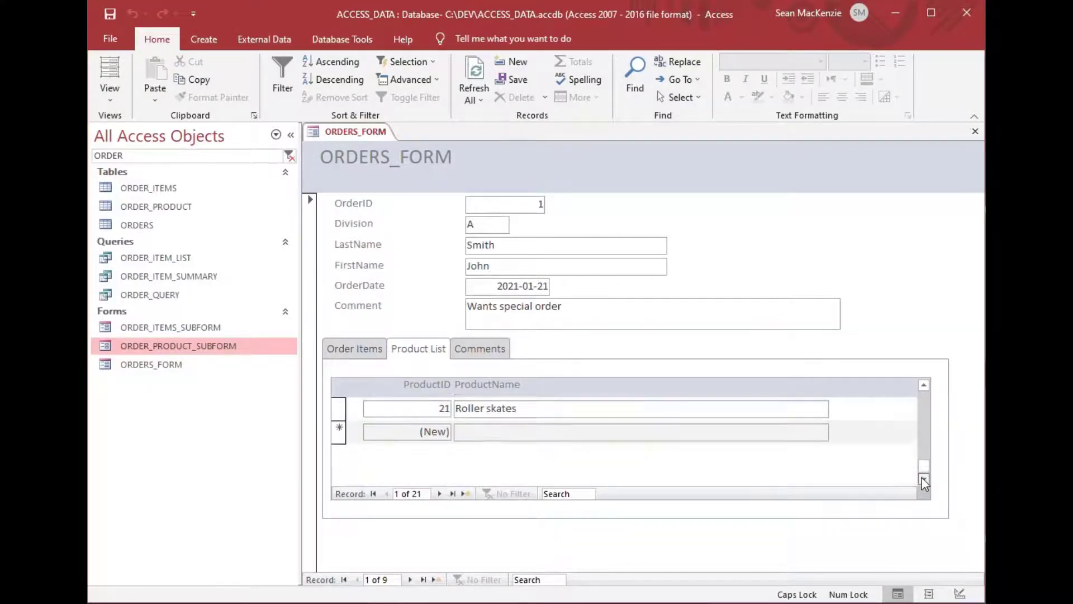
click(924, 481)
drag(924, 387, 924, 386)
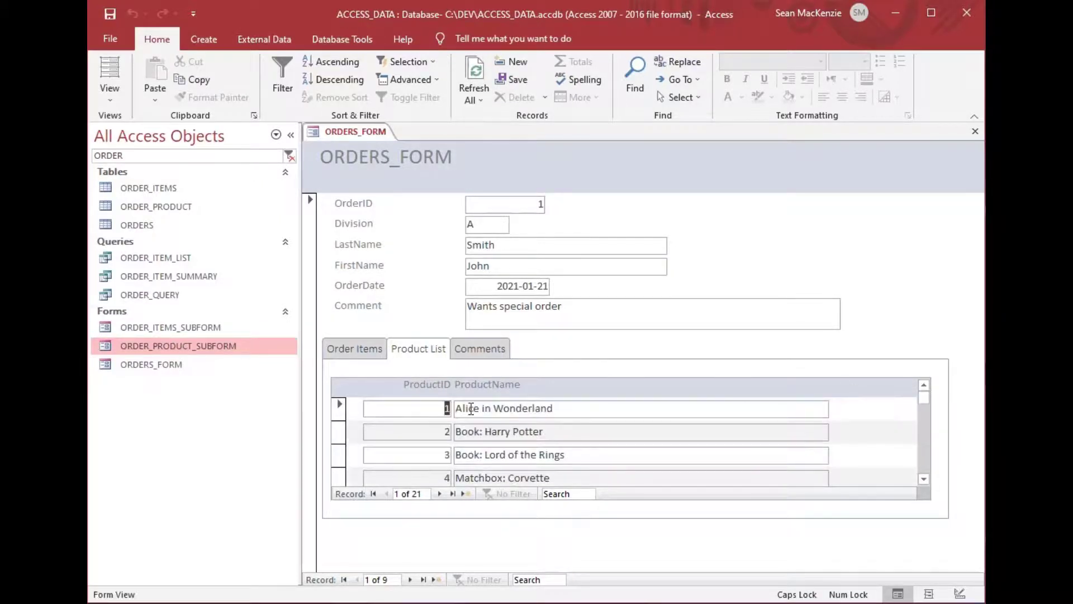
click(352, 349)
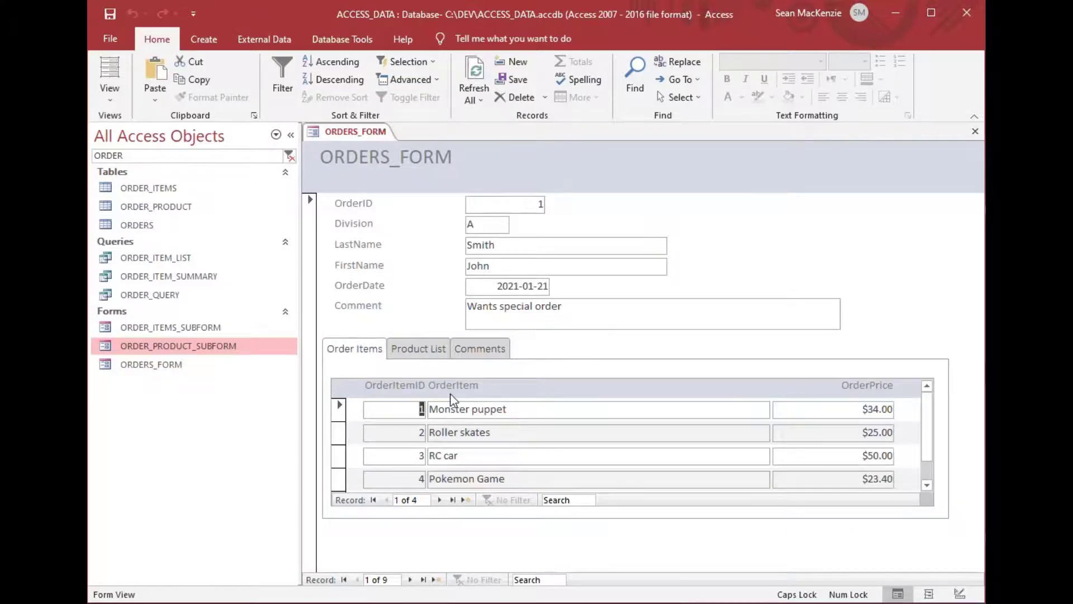
click(442, 349)
click(472, 353)
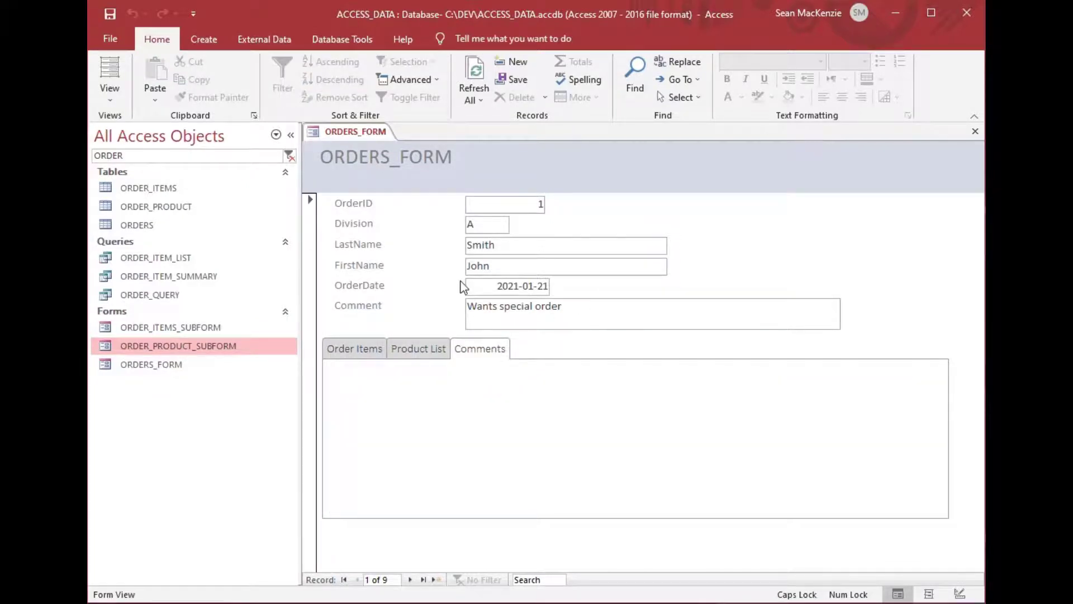
Close ORDERS_FORM, reopen it in Design View, and select the Comment field and label
click(976, 133)
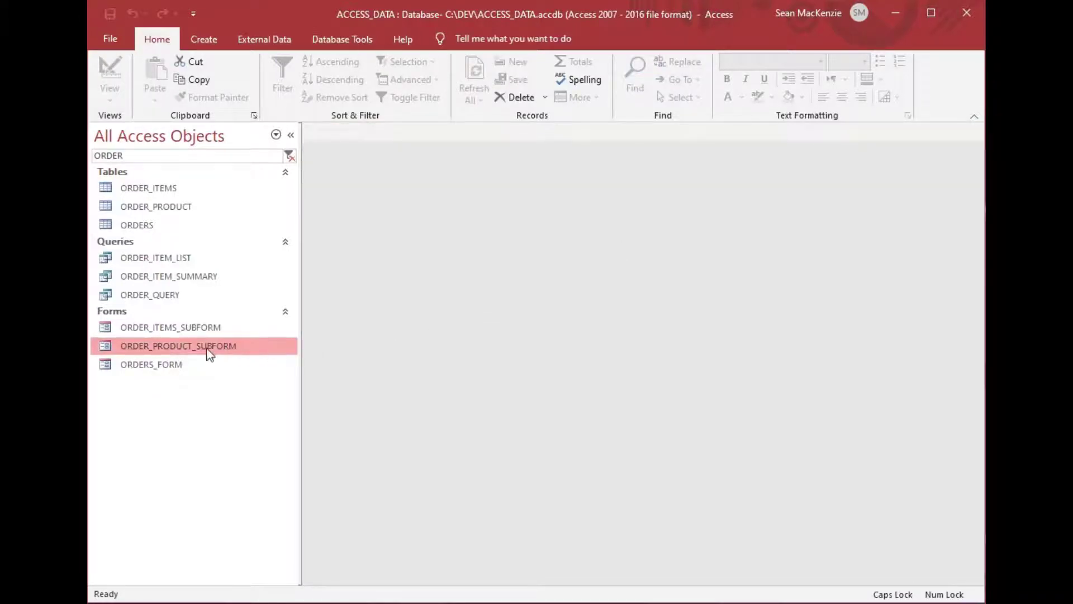
right_click(127, 364)
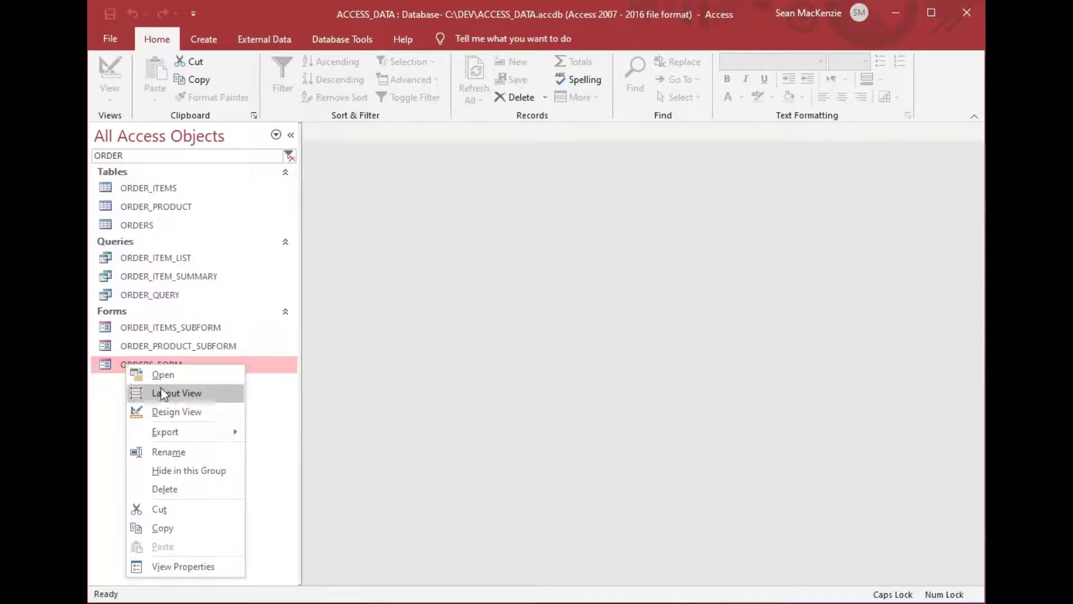
click(168, 412)
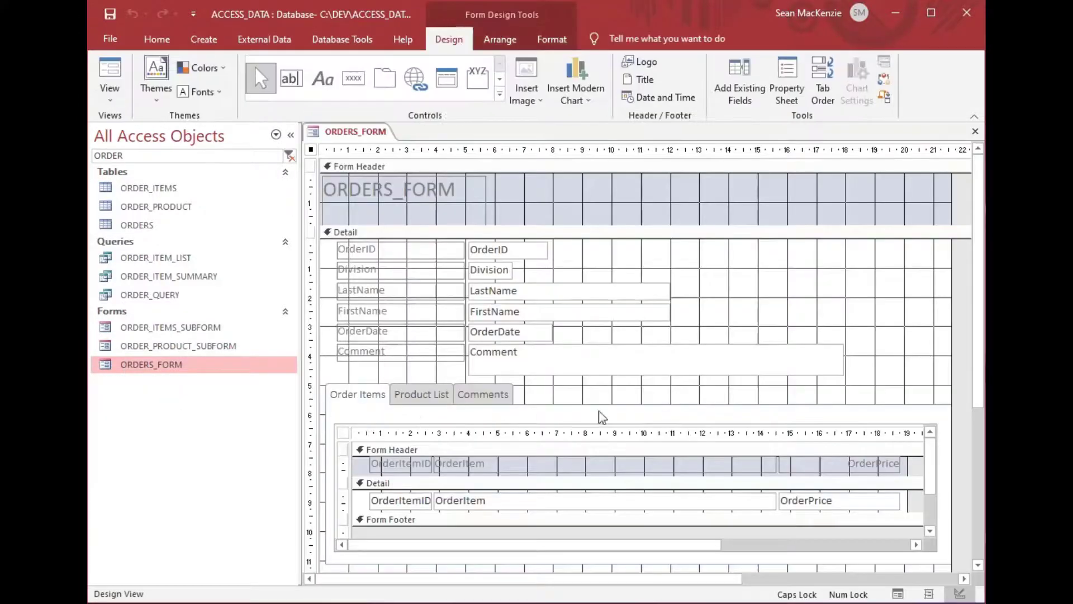
drag(615, 364, 617, 367)
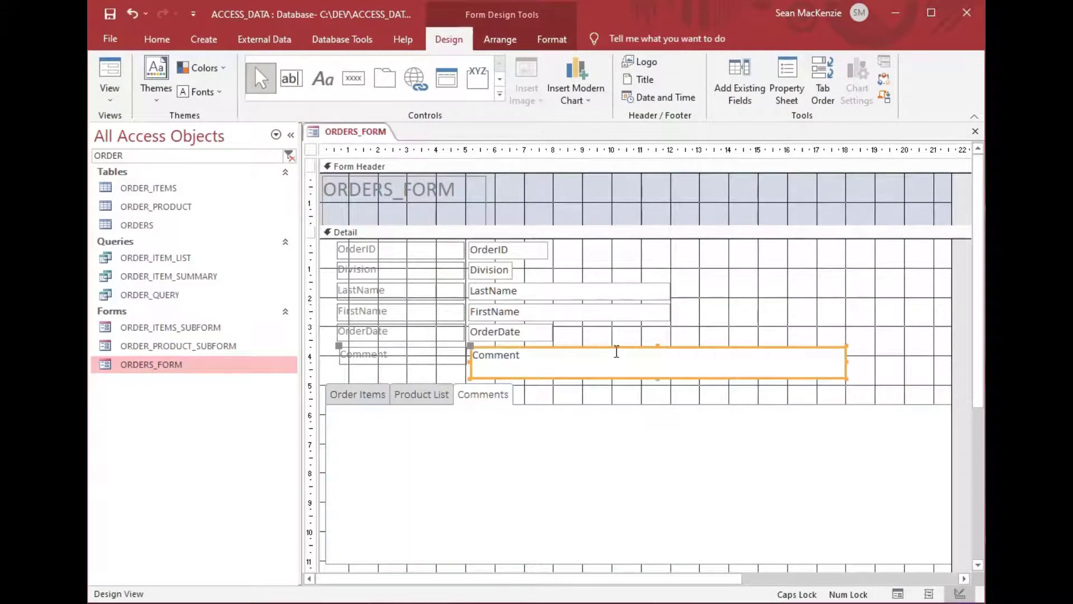
Cut the Comment field and label from the Detail section and paste them onto the Comments page
right_click(616, 350)
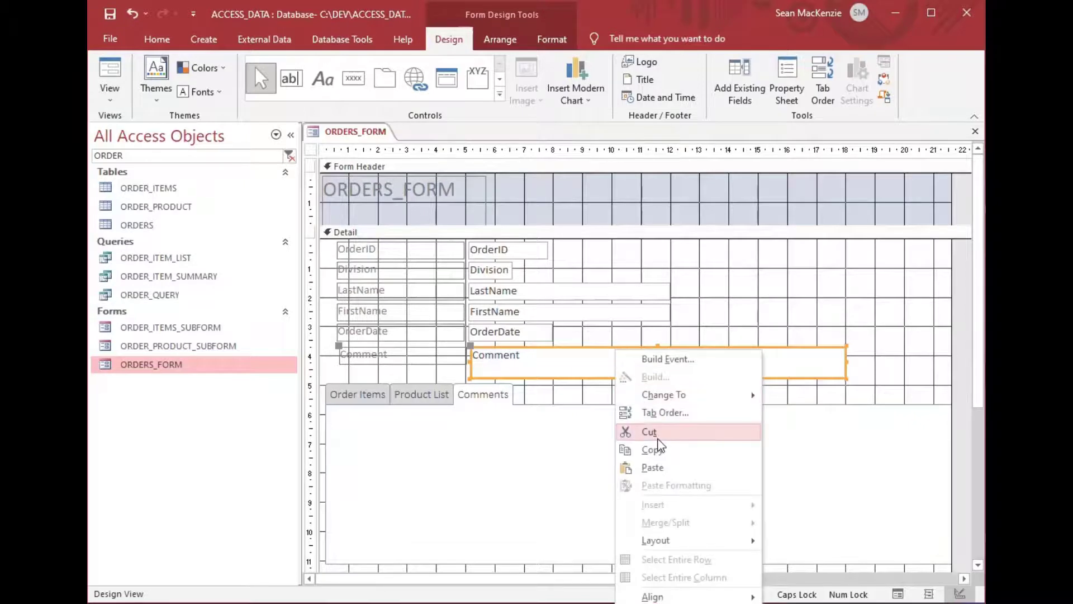
click(649, 432)
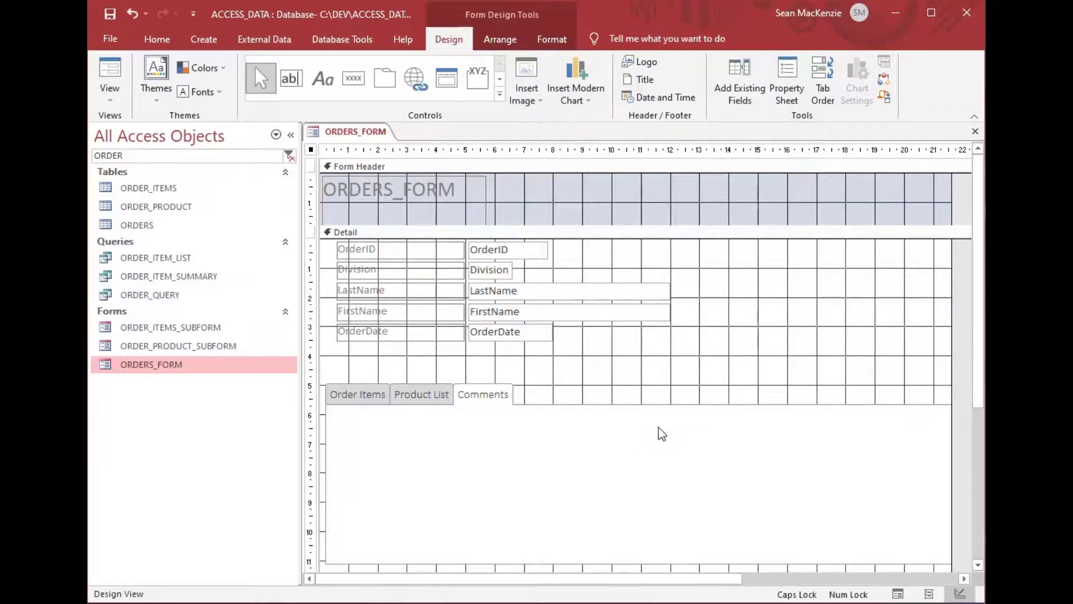
click(364, 400)
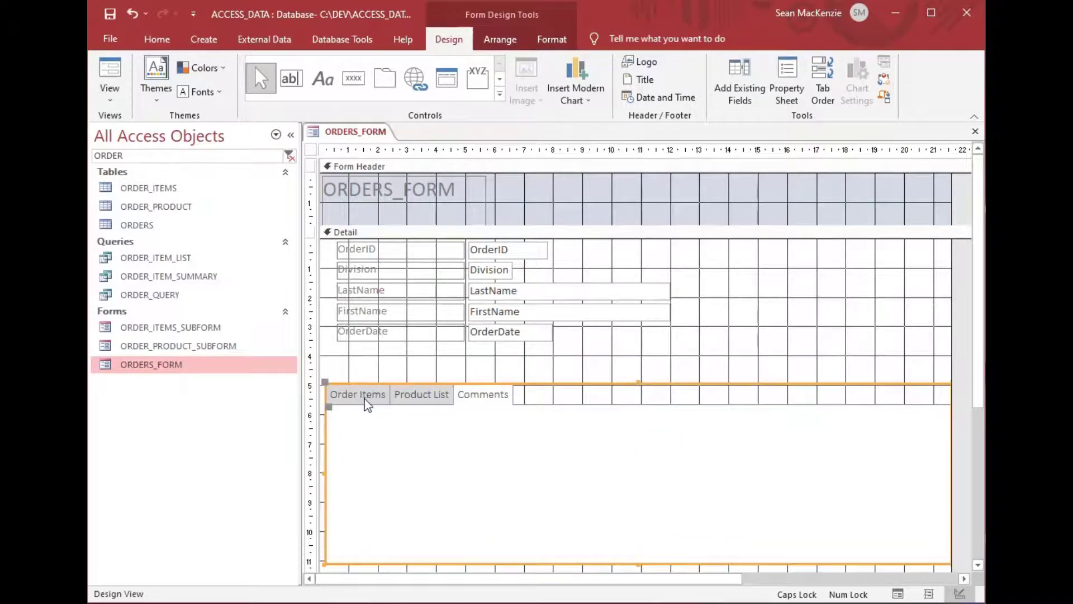
click(435, 402)
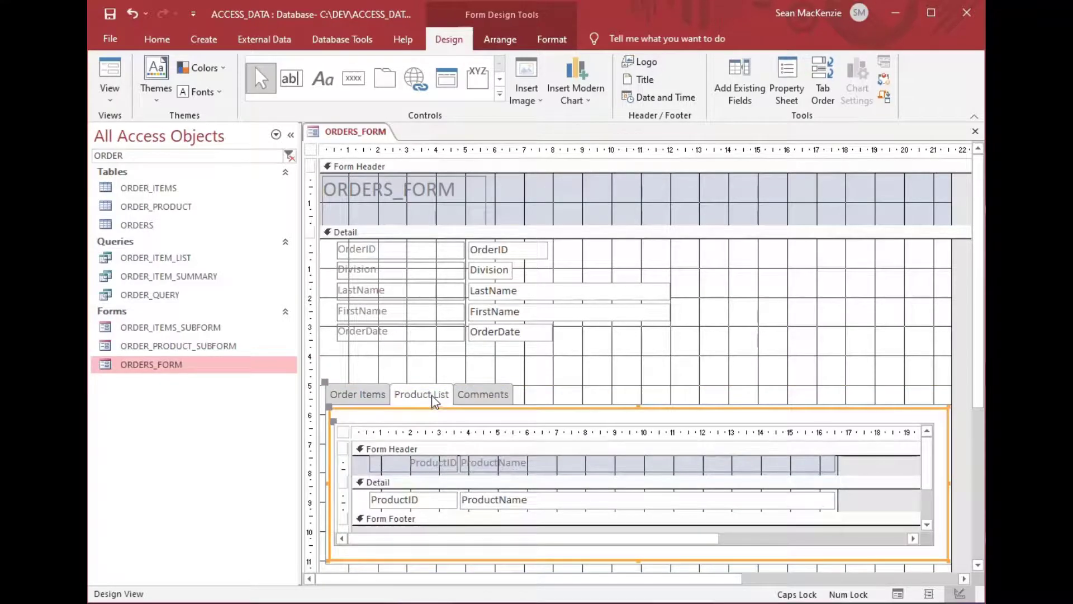
click(482, 399)
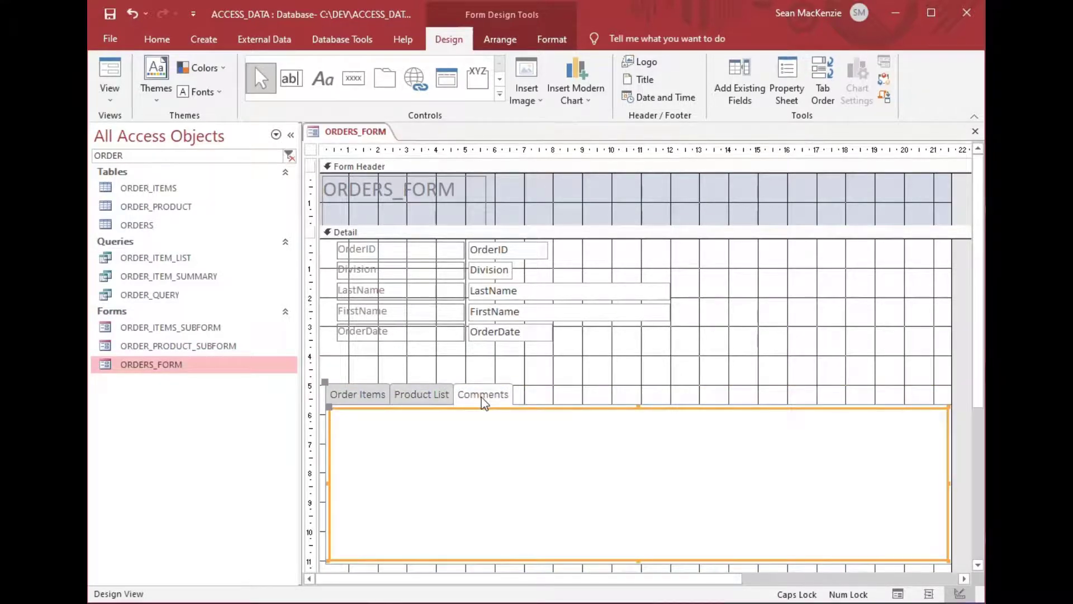
right_click(485, 404)
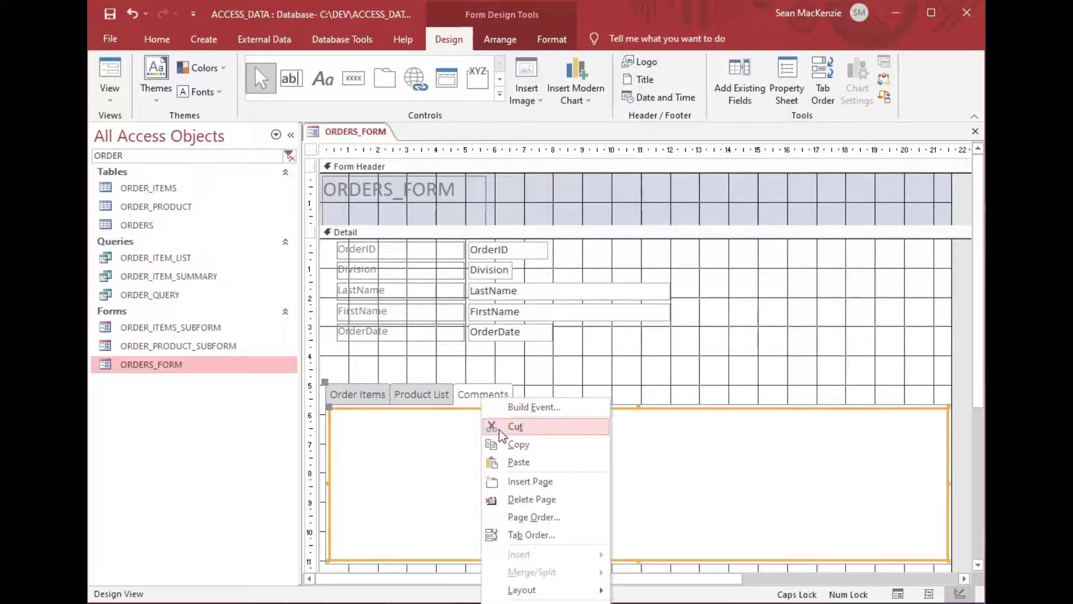
click(518, 463)
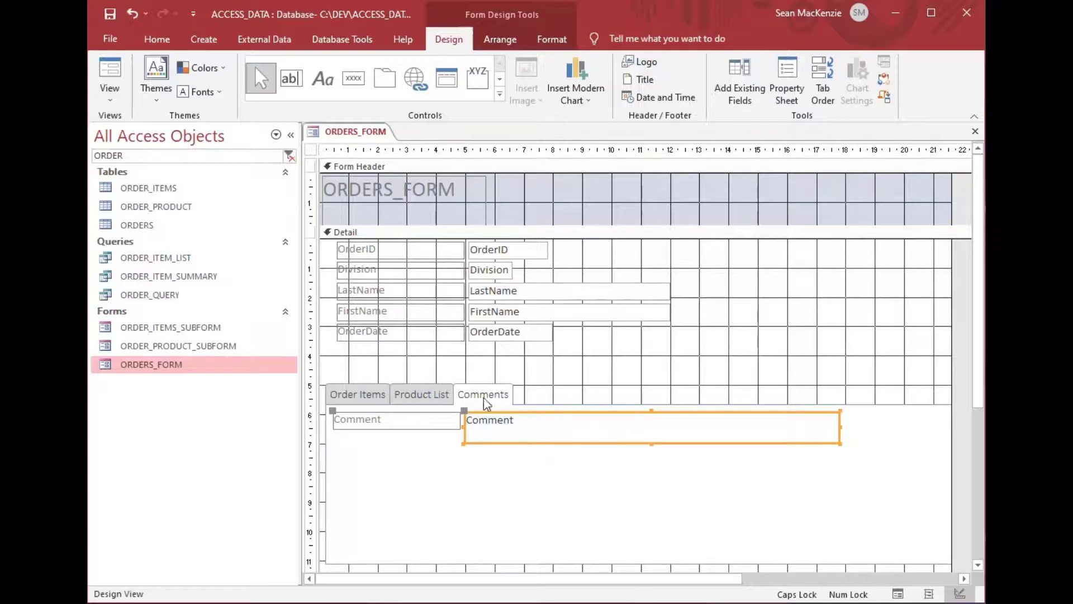
click(430, 397)
On the Comments page, make the Comment text box much taller and wider
click(349, 398)
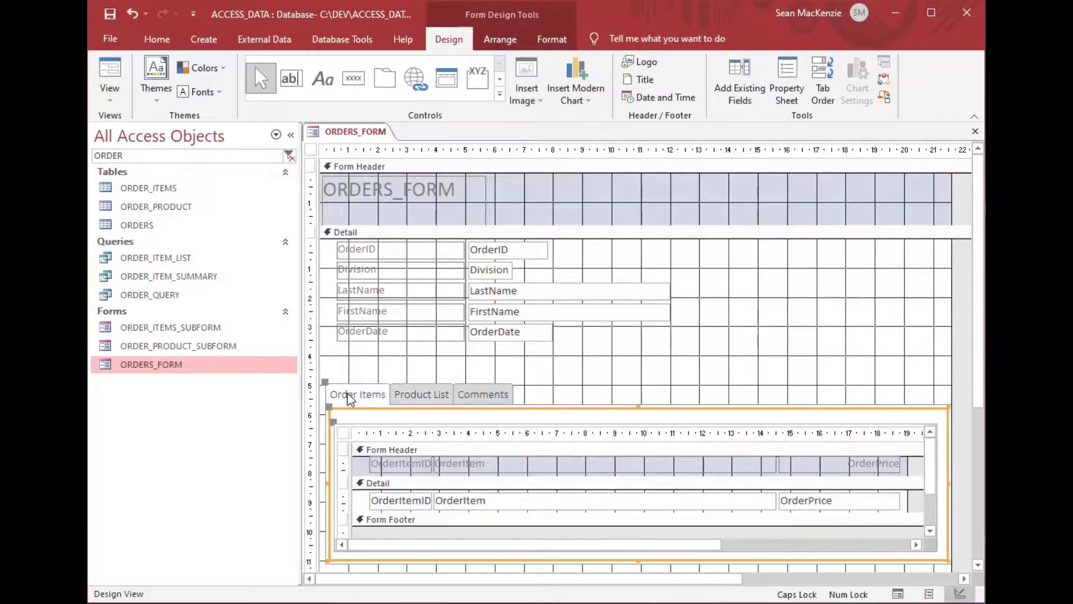
click(485, 398)
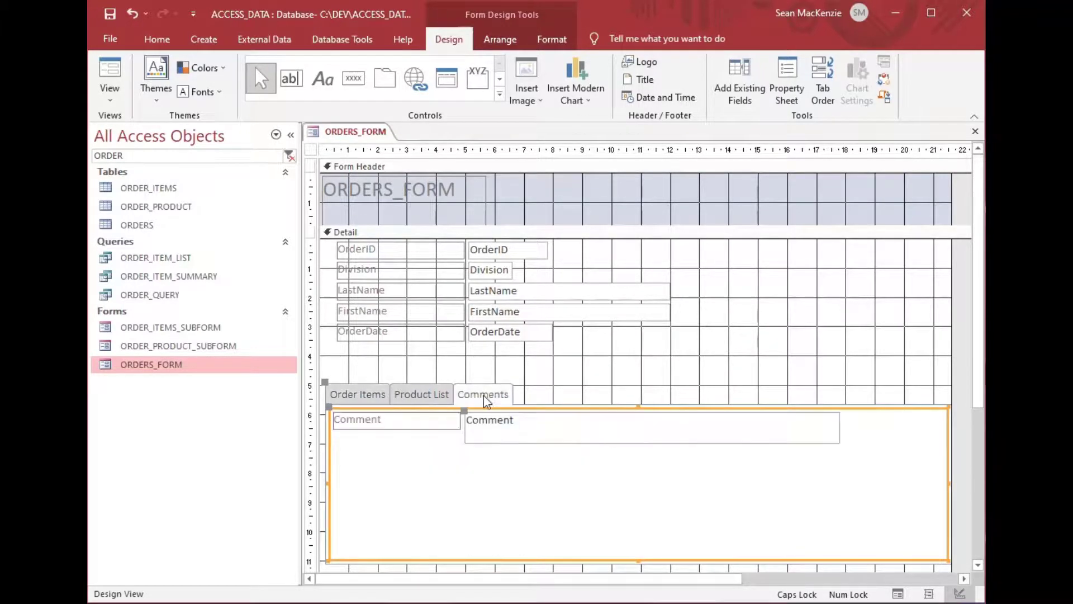
click(651, 434)
drag(651, 443, 652, 552)
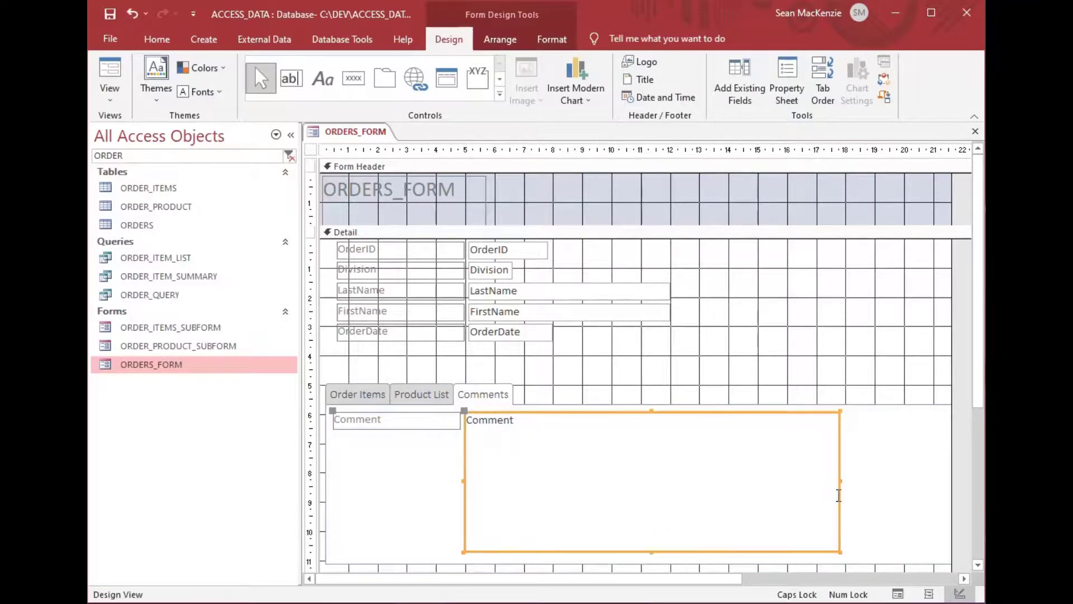
drag(840, 479, 943, 477)
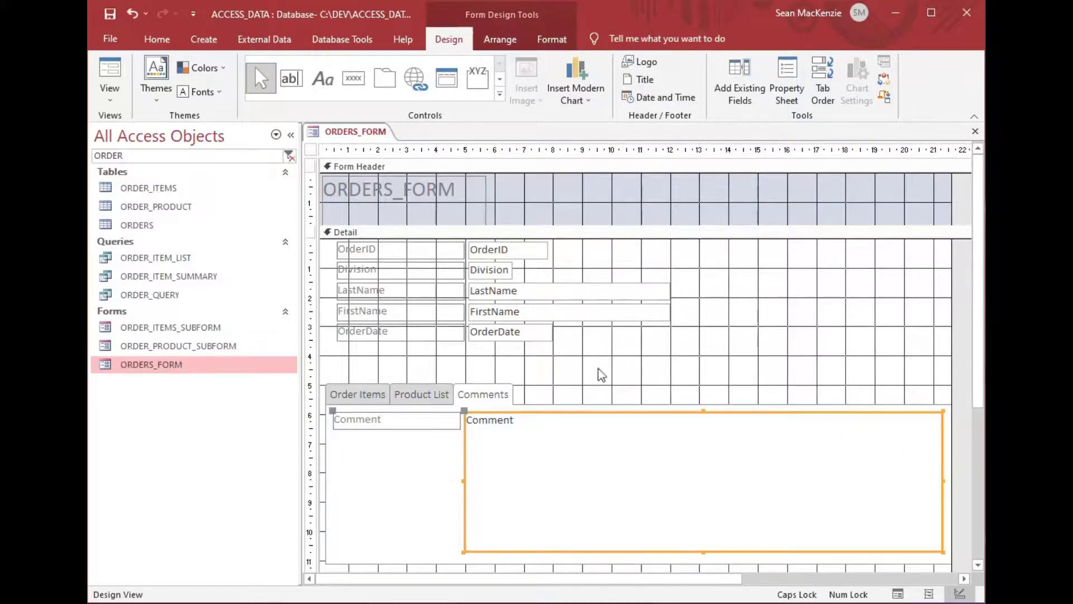
Nudge the tab control up under OrderDate and shorten the Detail section to just below it
click(553, 408)
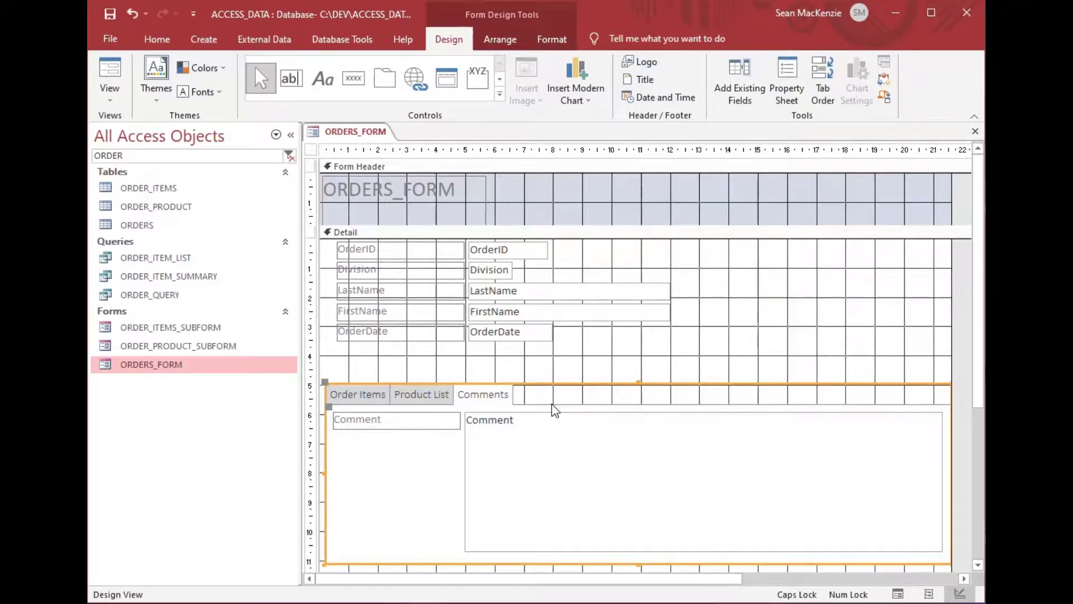
key(Up)
key(Up)
key(Up)
key(Up)
key(Up)
key(Up)
key(Up)
key(Up)
key(Up)
key(Up)
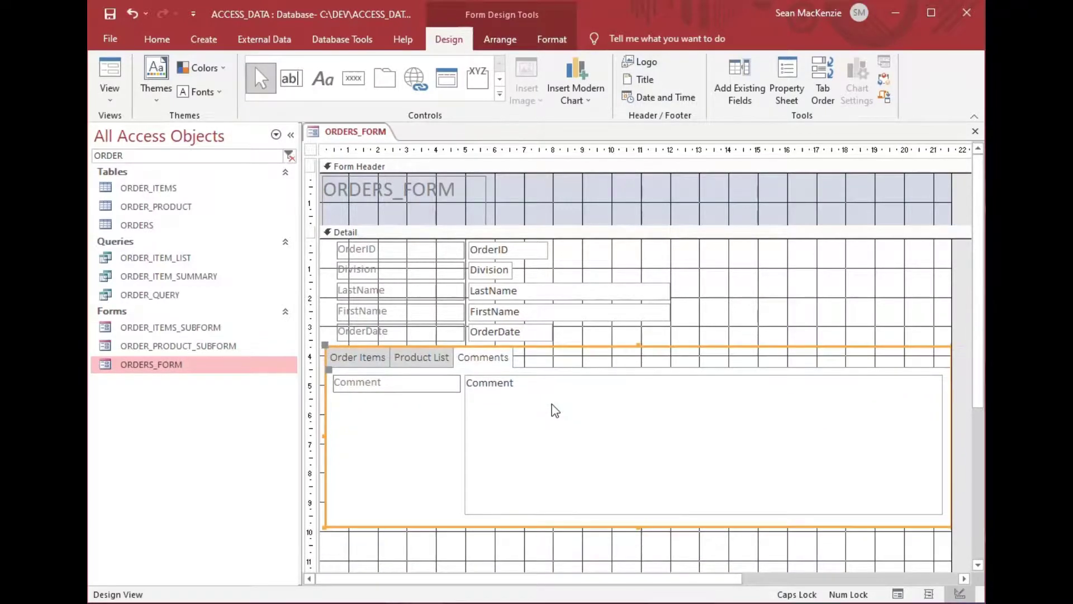
scroll(713, 551, down, 1)
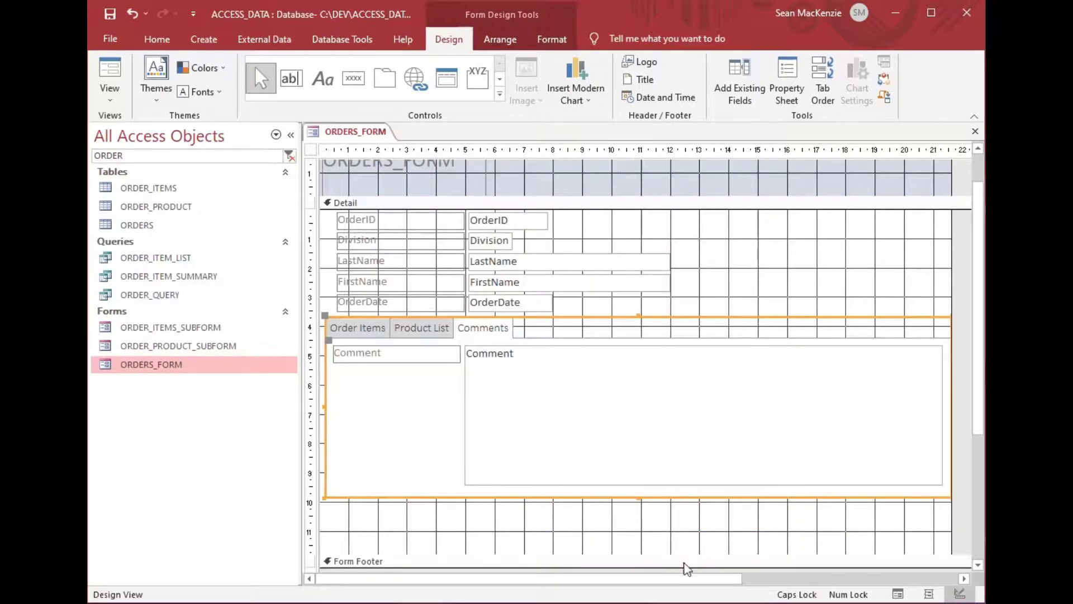
drag(683, 553, 683, 504)
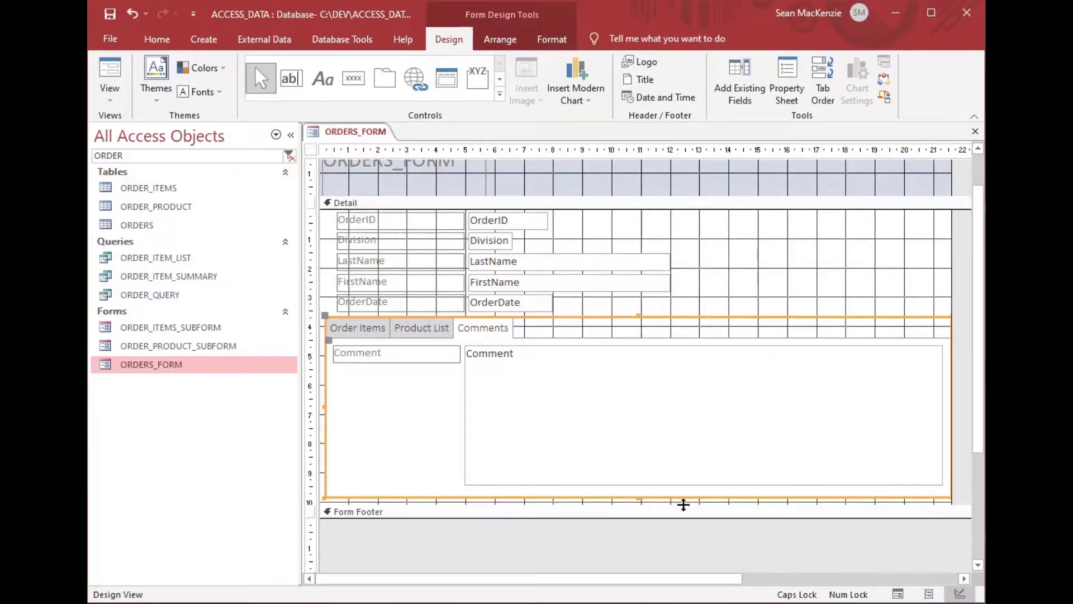
click(706, 287)
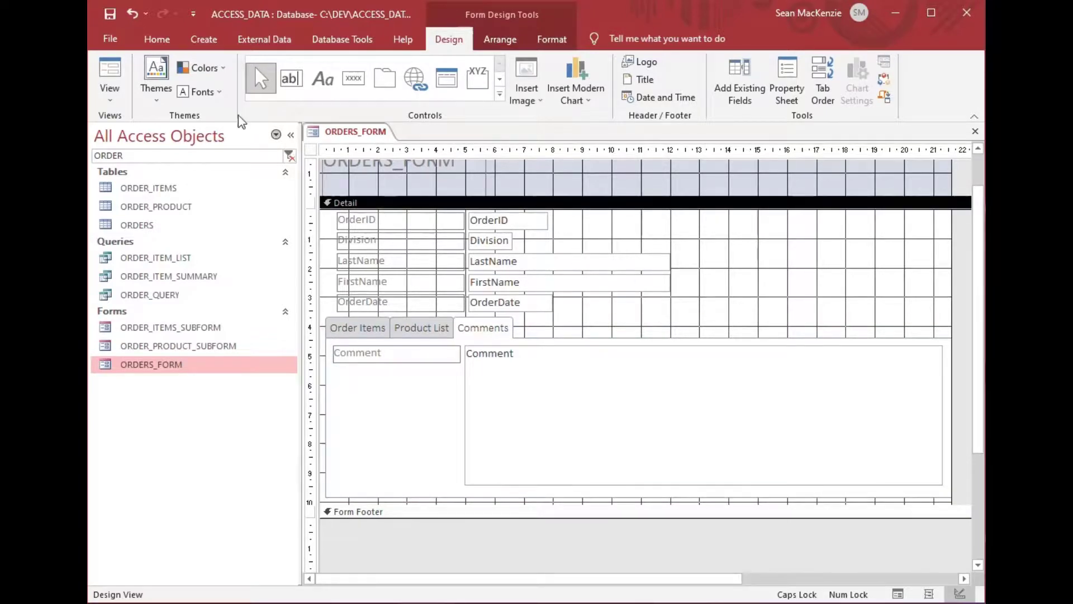
Switch ORDERS_FORM to Form View and try the Order Items, Product List and Comments pages
click(109, 75)
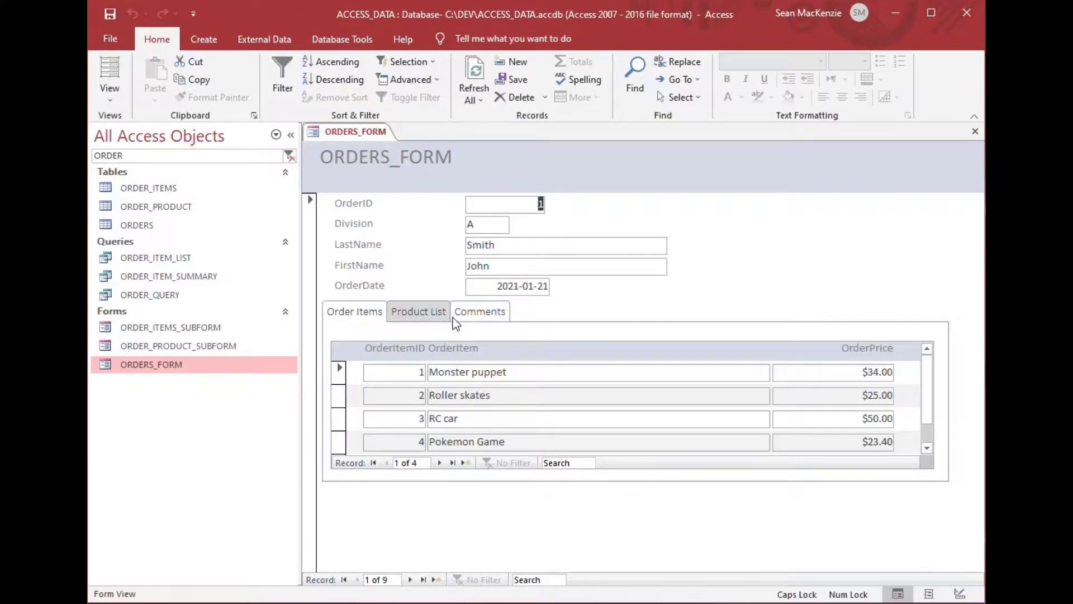
click(342, 314)
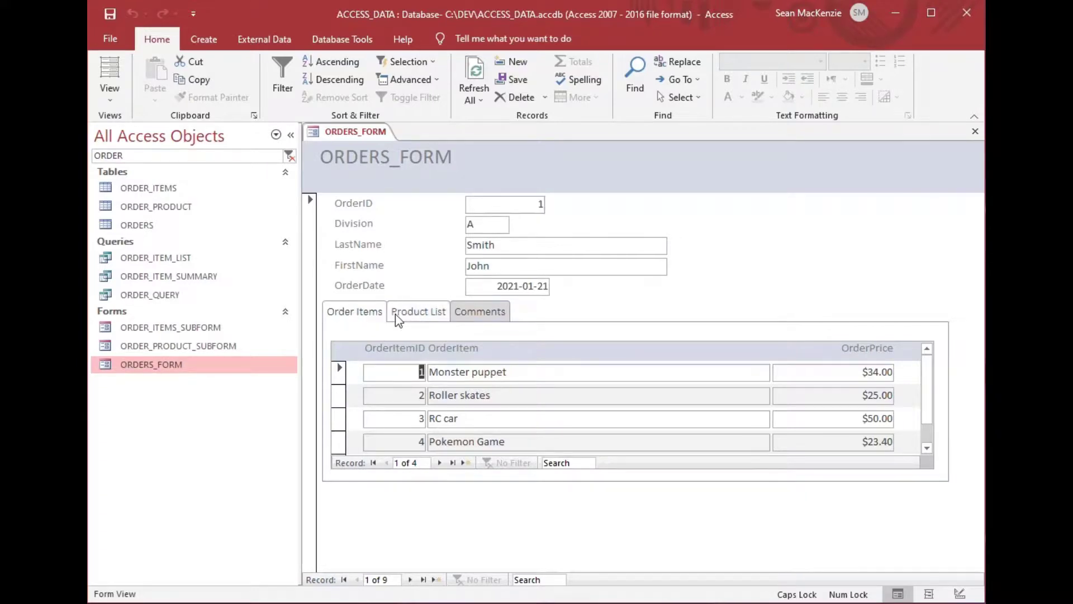
click(418, 314)
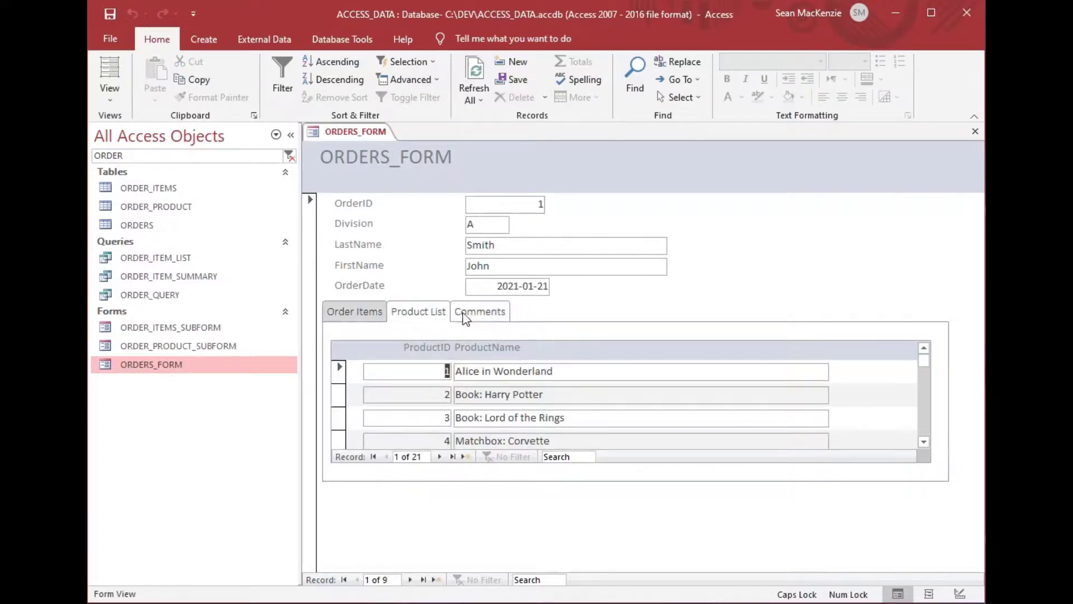
click(479, 314)
click(583, 373)
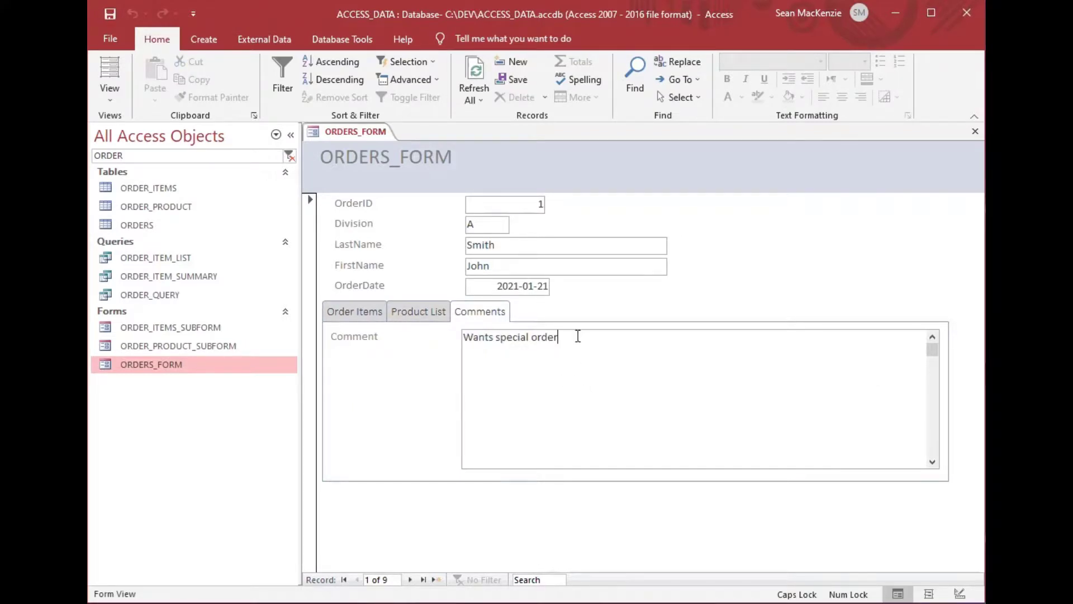
click(355, 315)
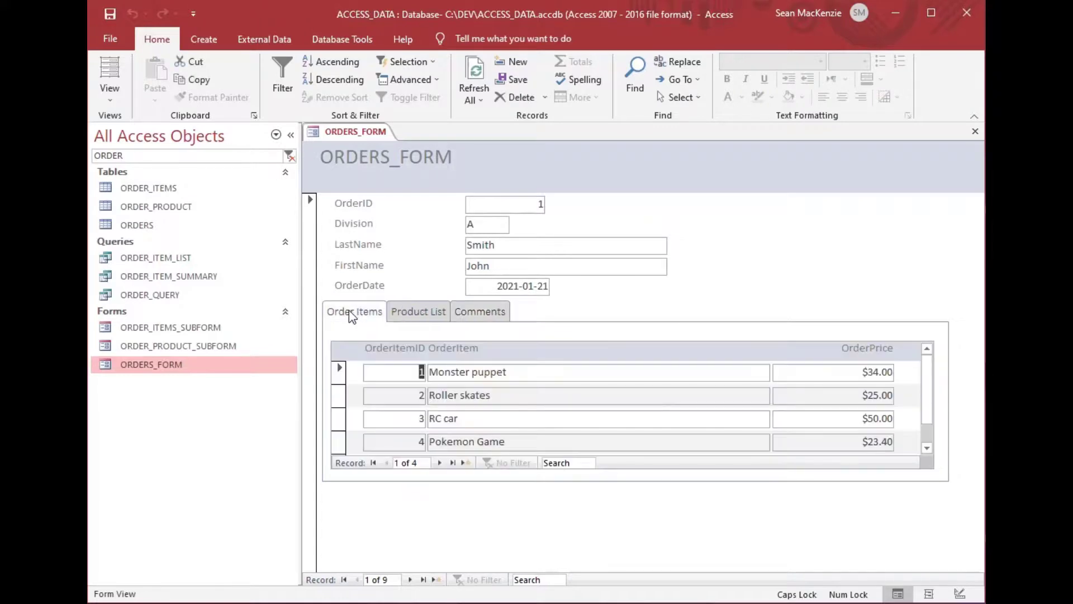
Check each page's control tips, cycling through all three tabs and ending on Order Items
key(ctrl+Tab)
click(360, 313)
mouse_move(353, 338)
click(415, 313)
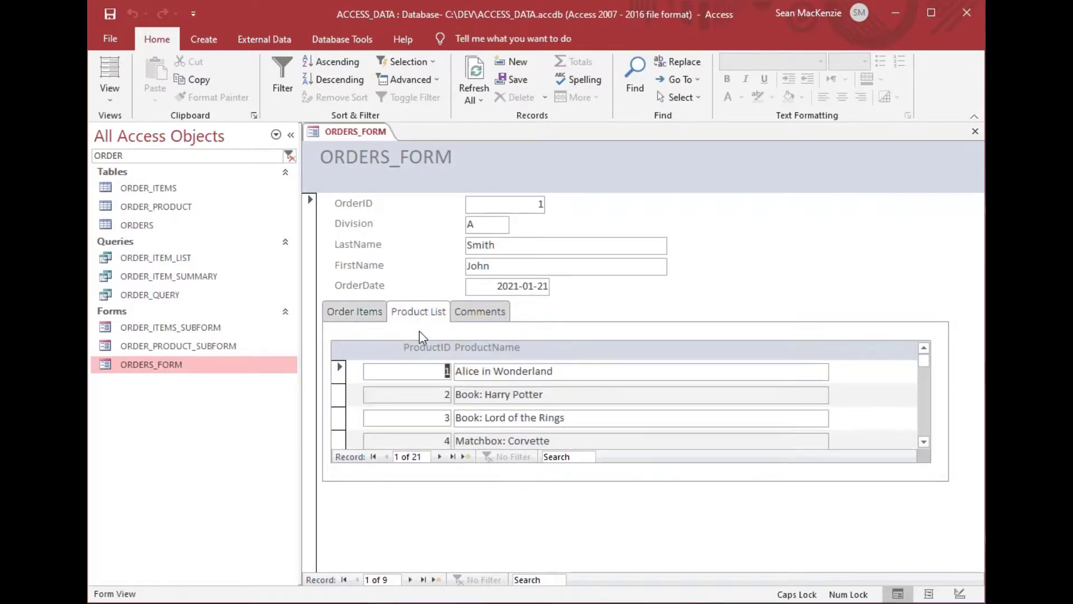
mouse_move(419, 331)
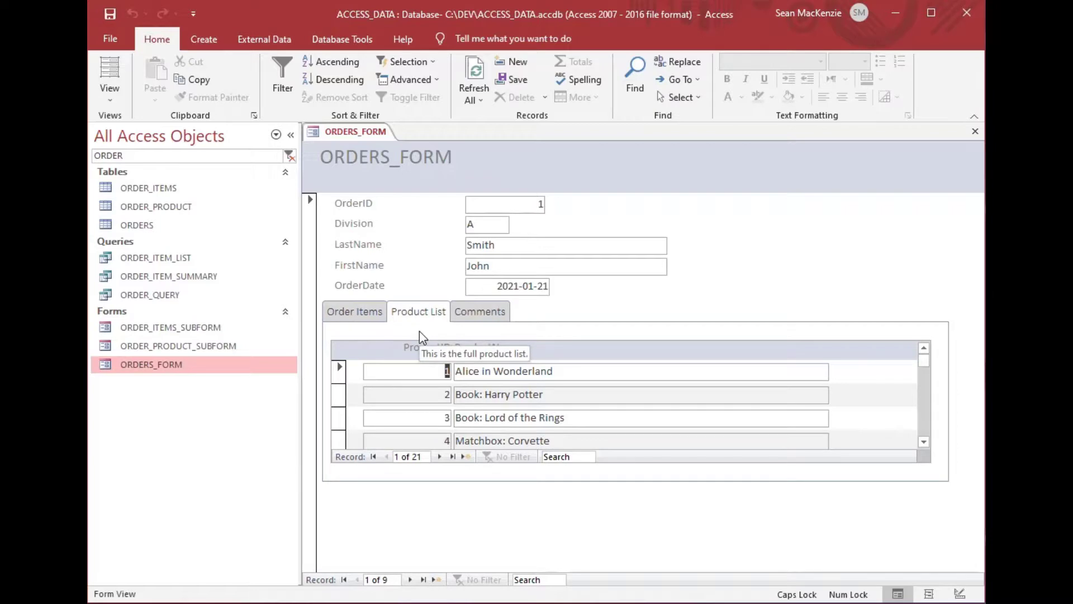
click(483, 314)
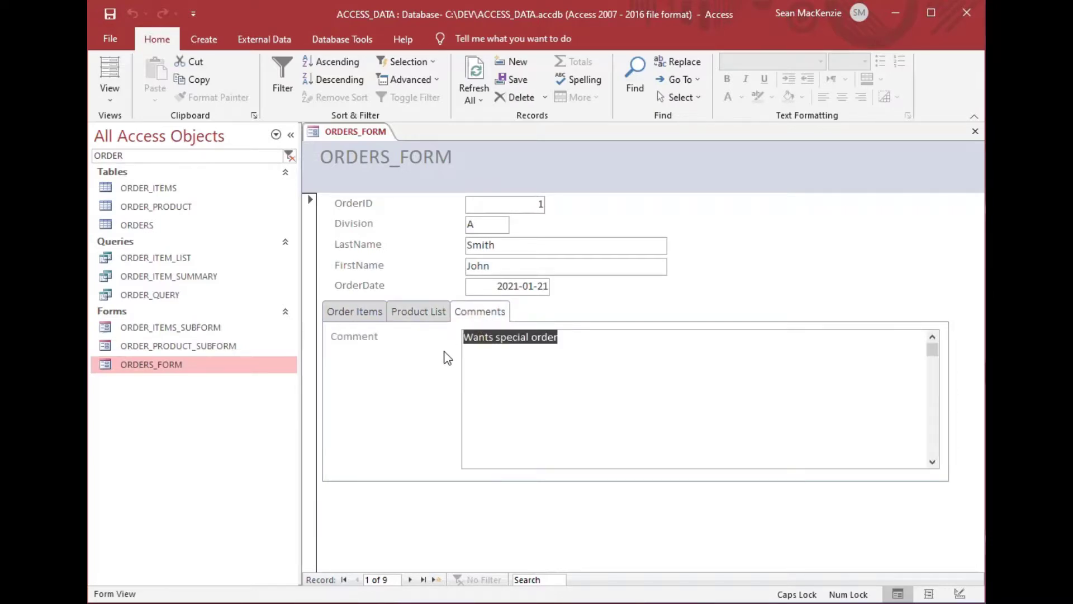
mouse_move(448, 358)
mouse_move(597, 370)
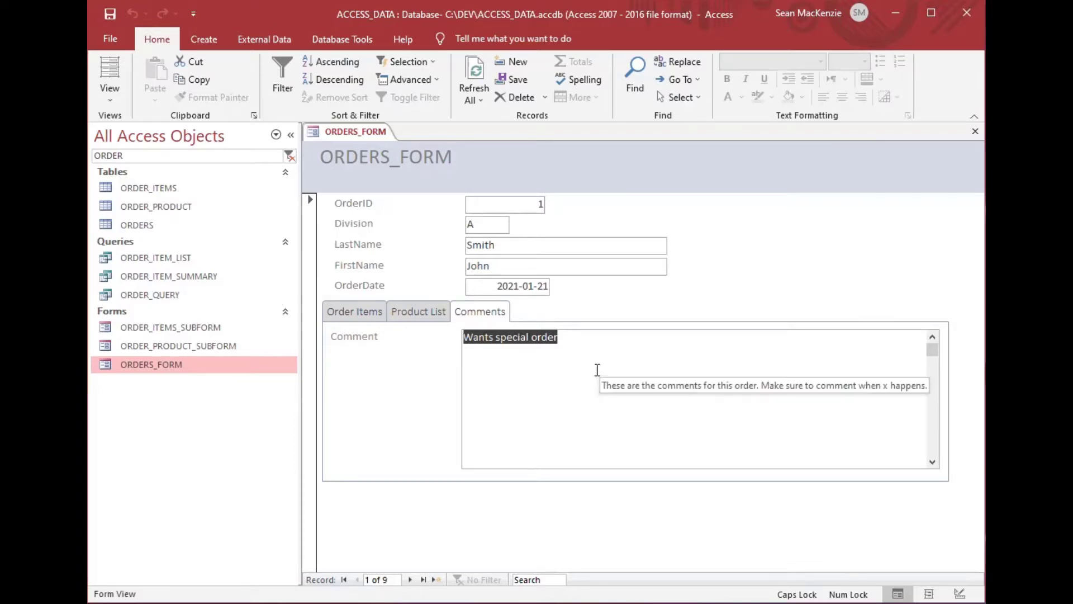
click(354, 310)
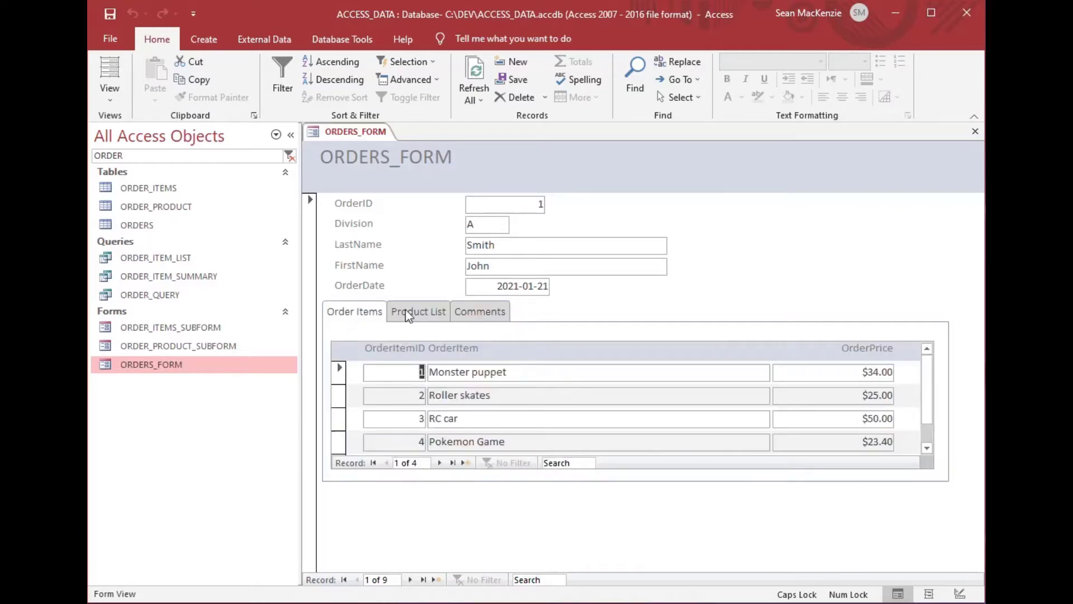
click(405, 312)
click(460, 316)
click(363, 313)
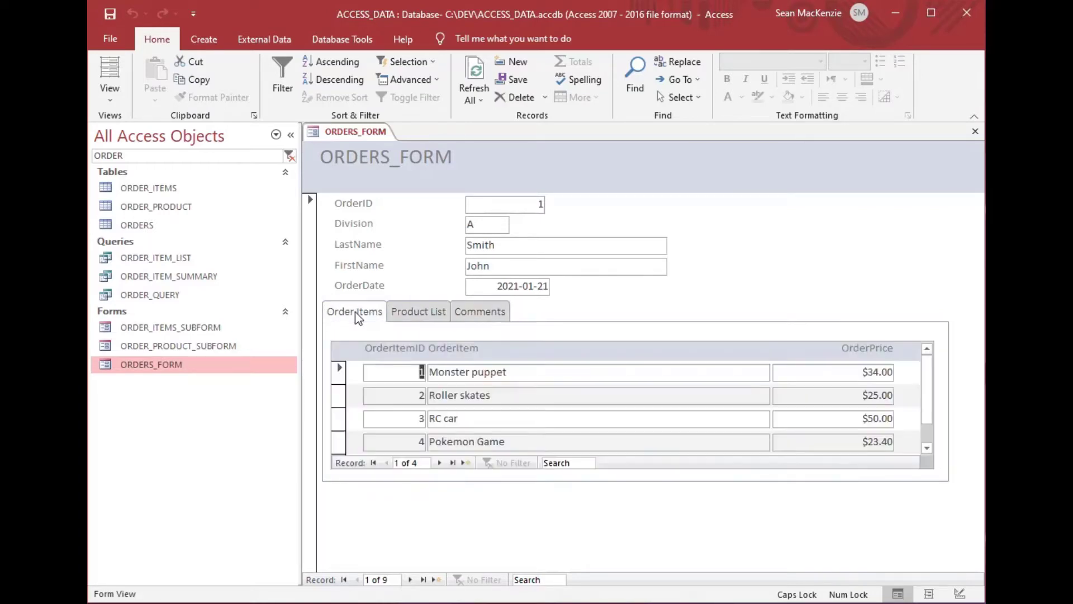